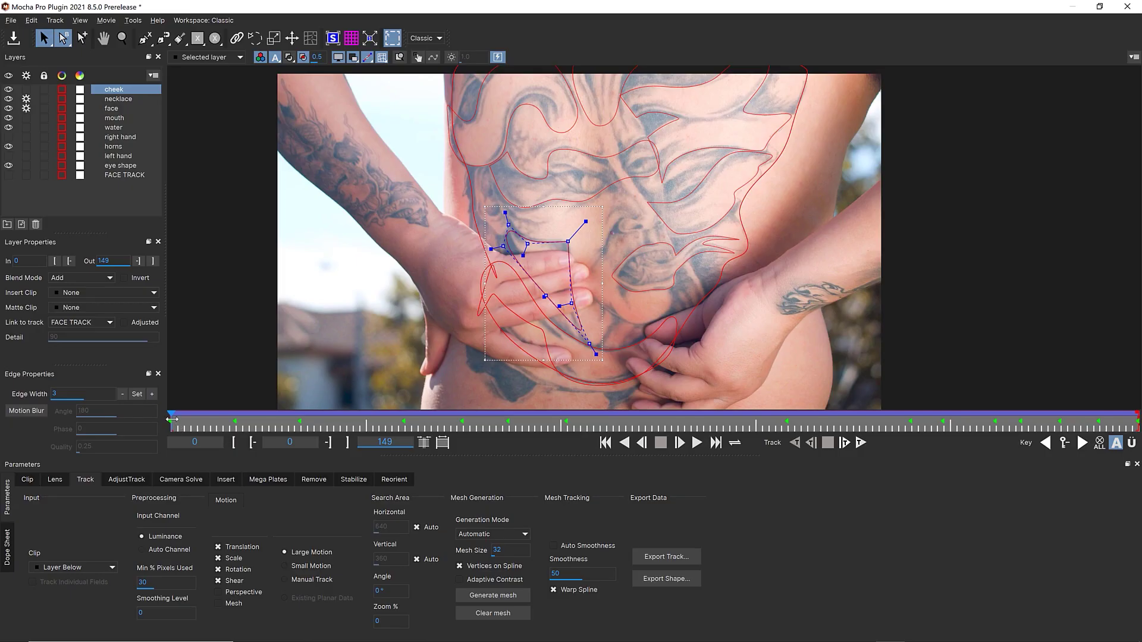
Scrub through the finished Mocha project to preview the tracked face, hand and tattoo masks.
left_click_drag(172, 420, 131, 376)
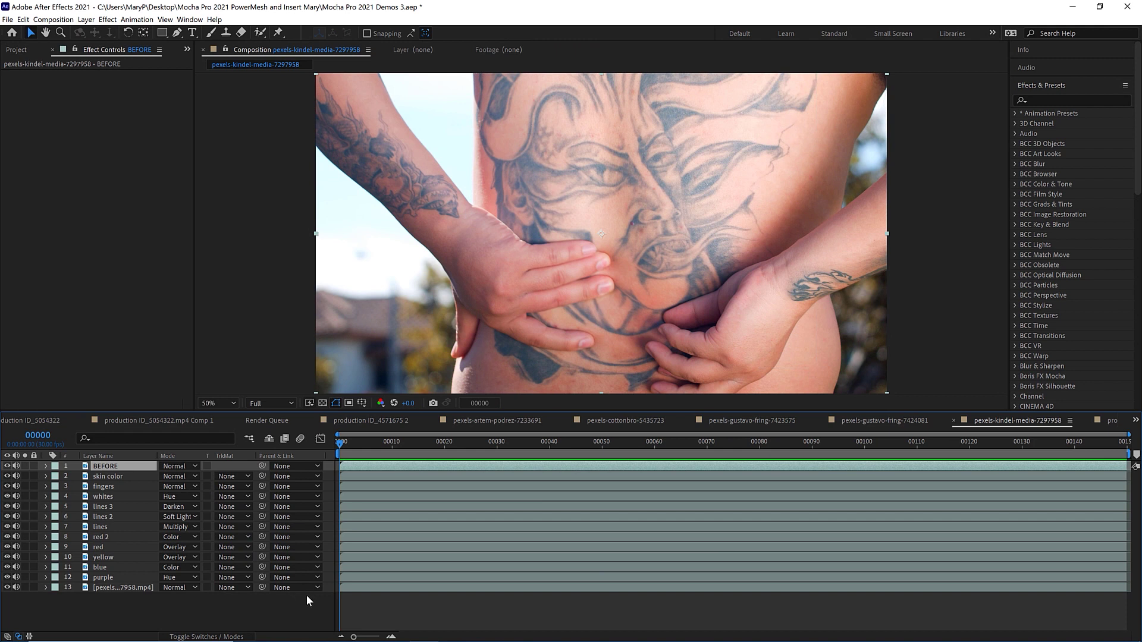
Apply Boris FX Mocha Pro to the BEFORE layer and launch the Mocha interface.
left_click(121, 588)
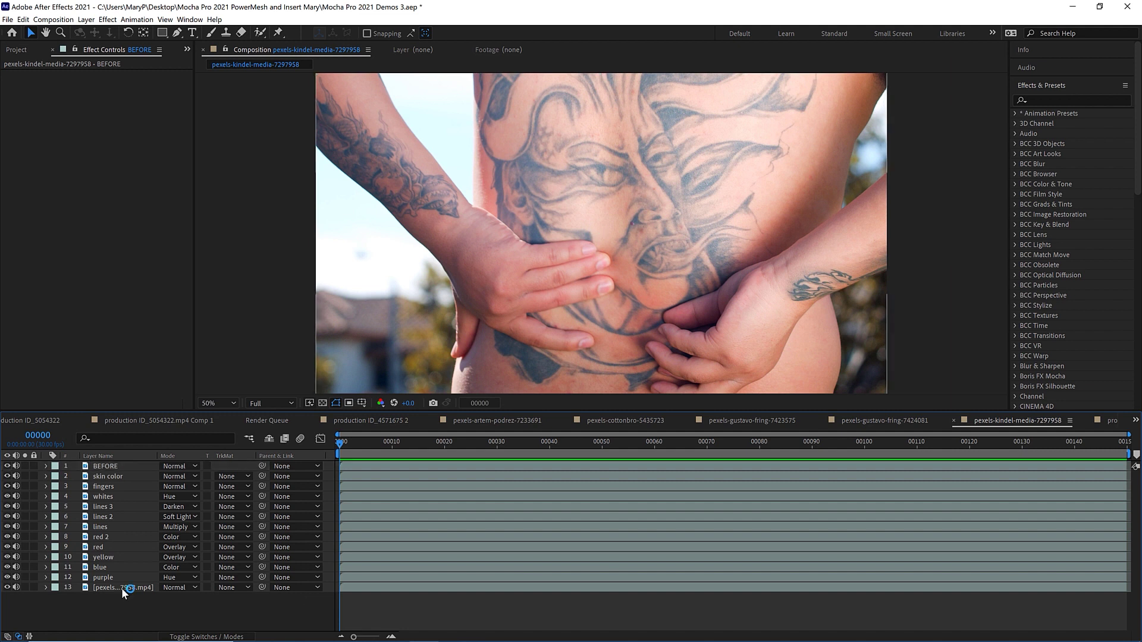
left_click(113, 468)
left_click(108, 19)
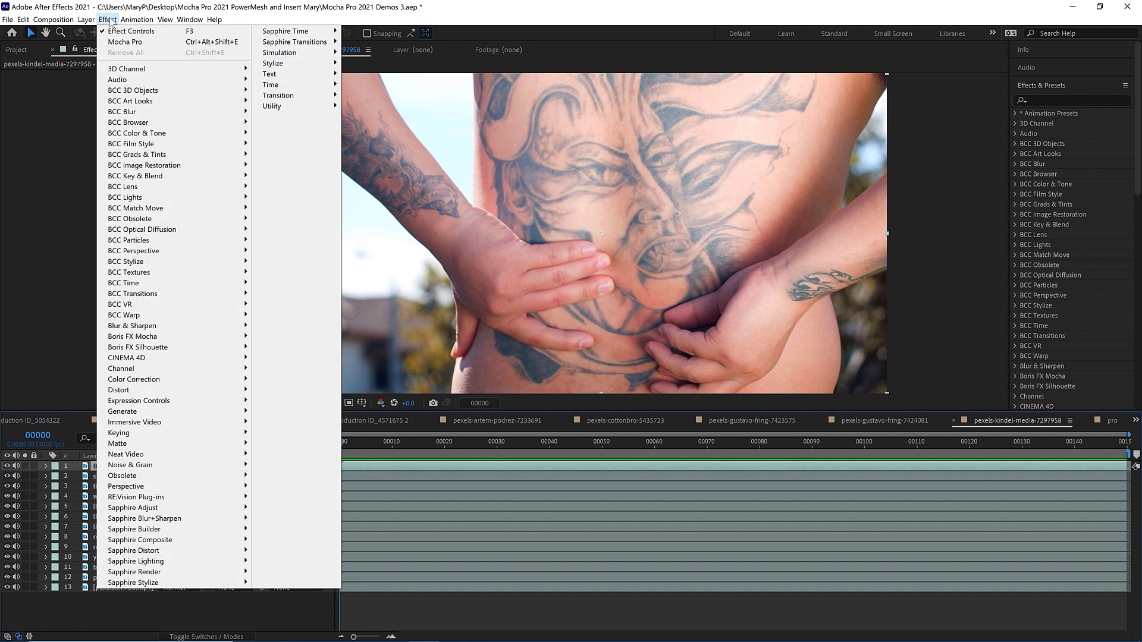
mouse_move(141, 337)
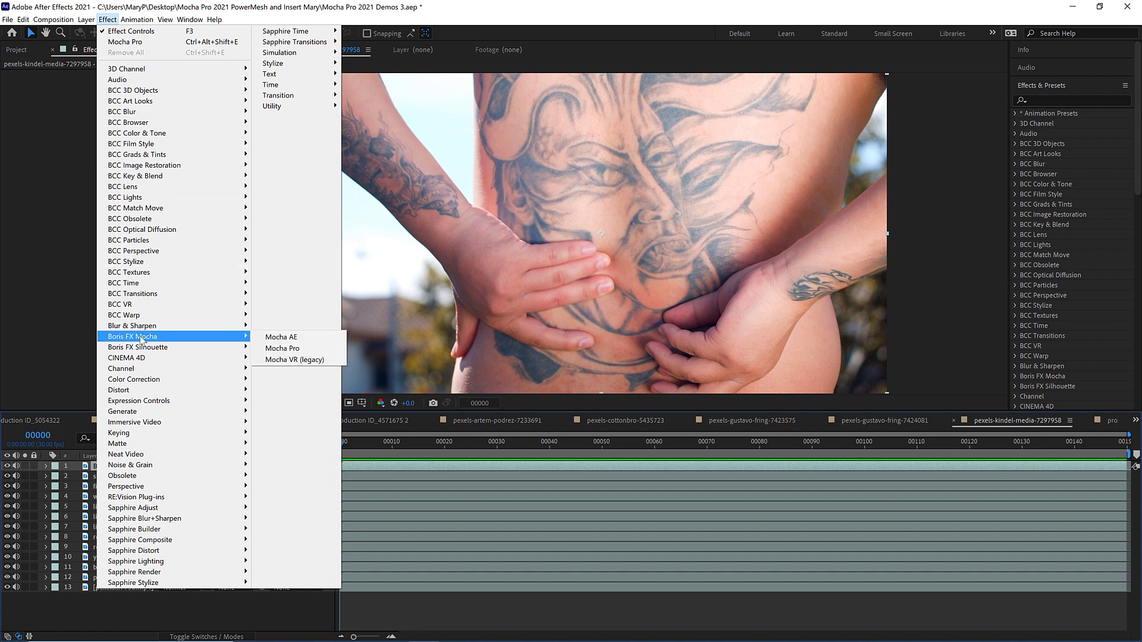
left_click(278, 347)
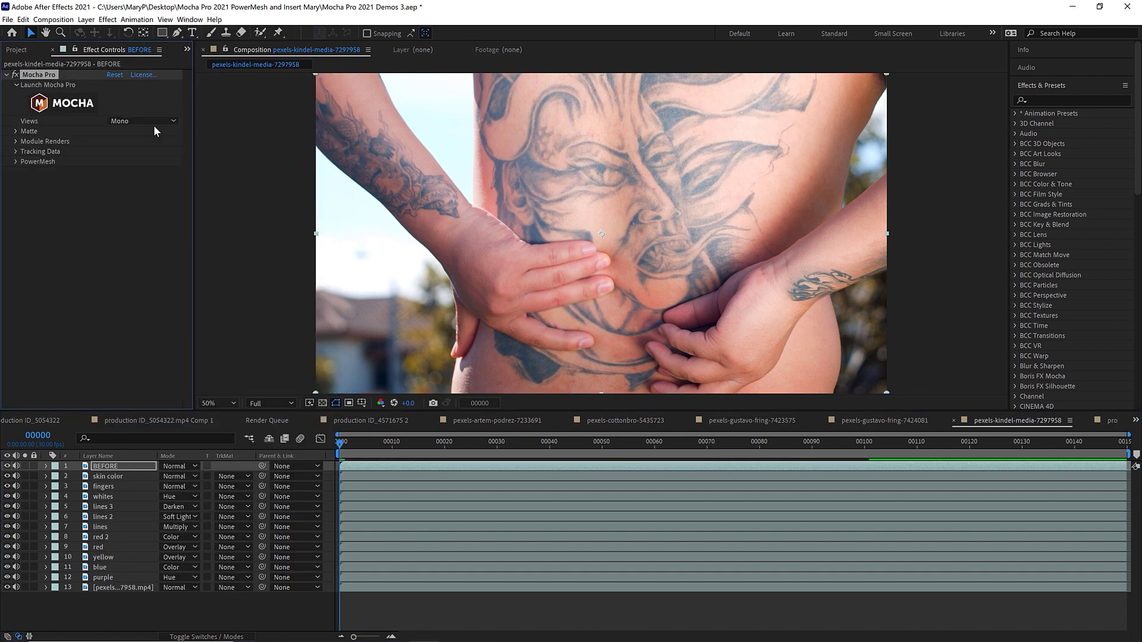
left_click(72, 107)
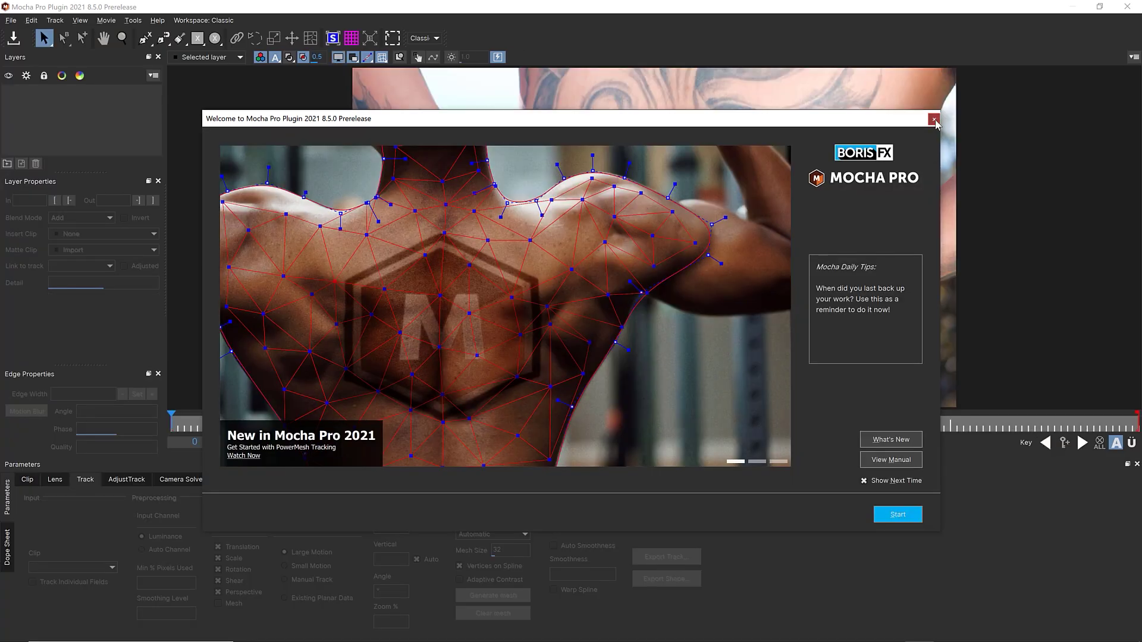
Dismiss the welcome screen, play the clip to review its motion, and pick the X-Spline tool.
left_click(933, 120)
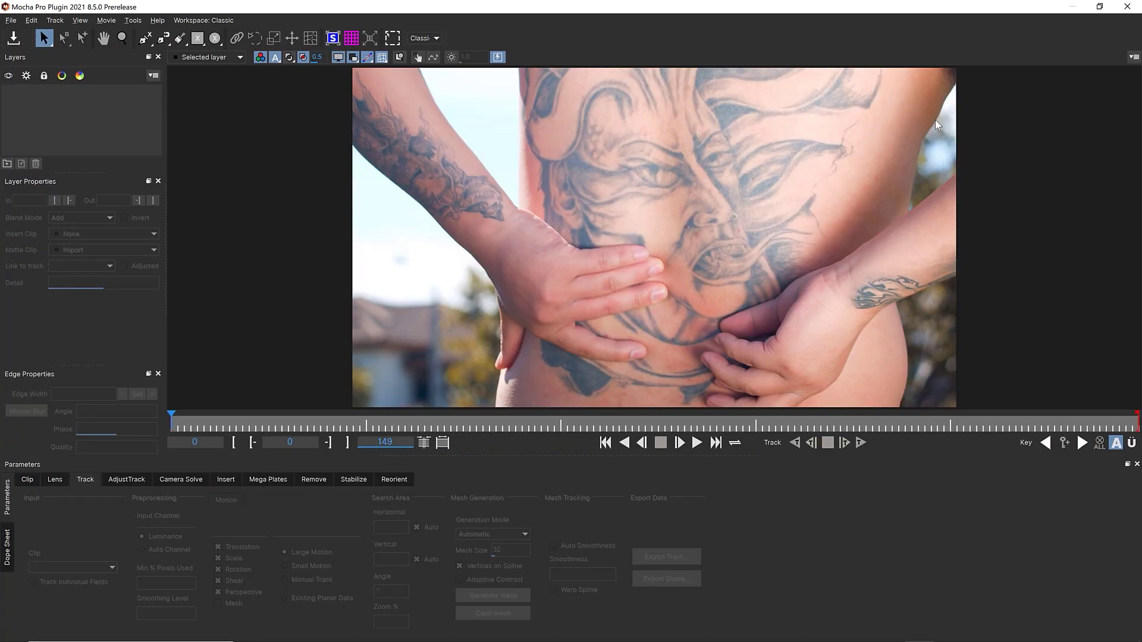
left_click(693, 443)
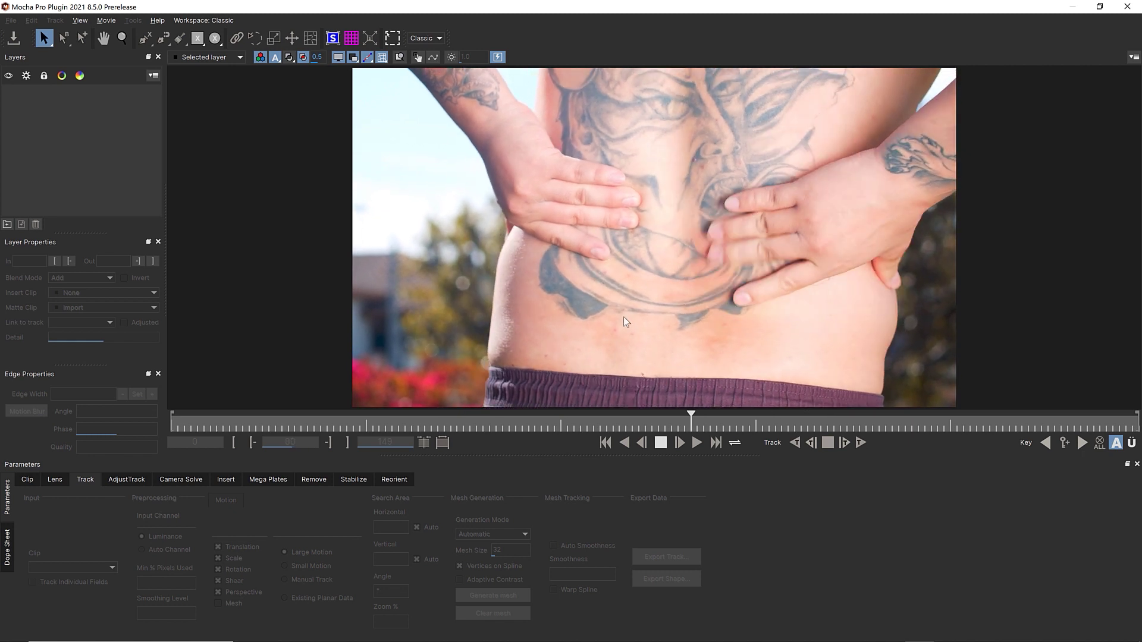
left_click(664, 448)
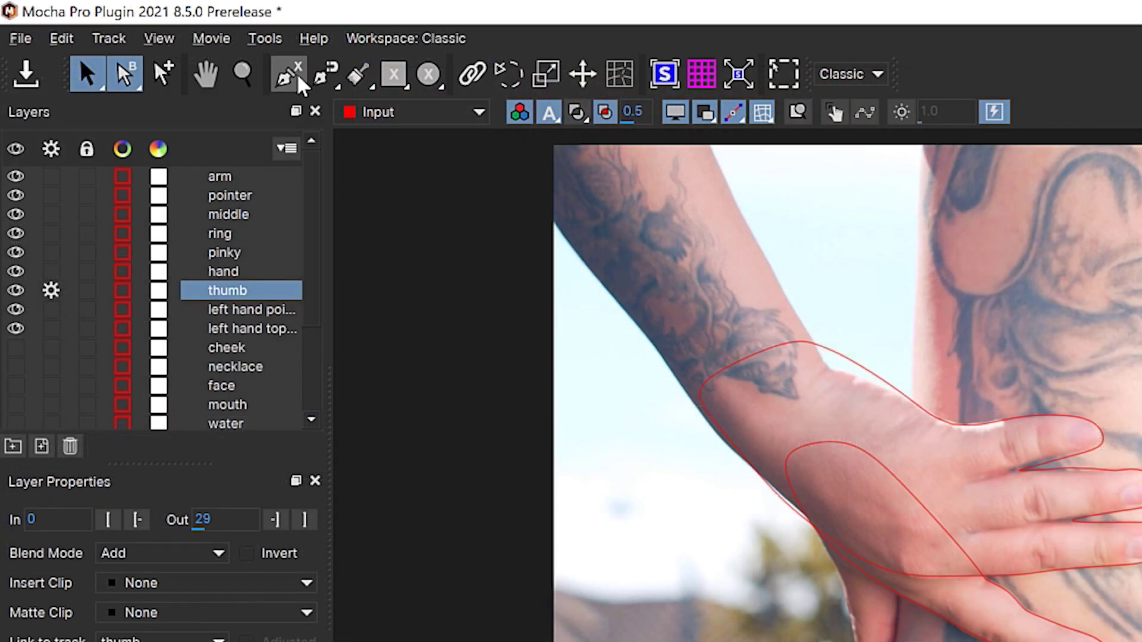
mouse_move(300, 83)
left_mouse_down()
mouse_move(288, 189)
mouse_move(296, 76)
left_mouse_up()
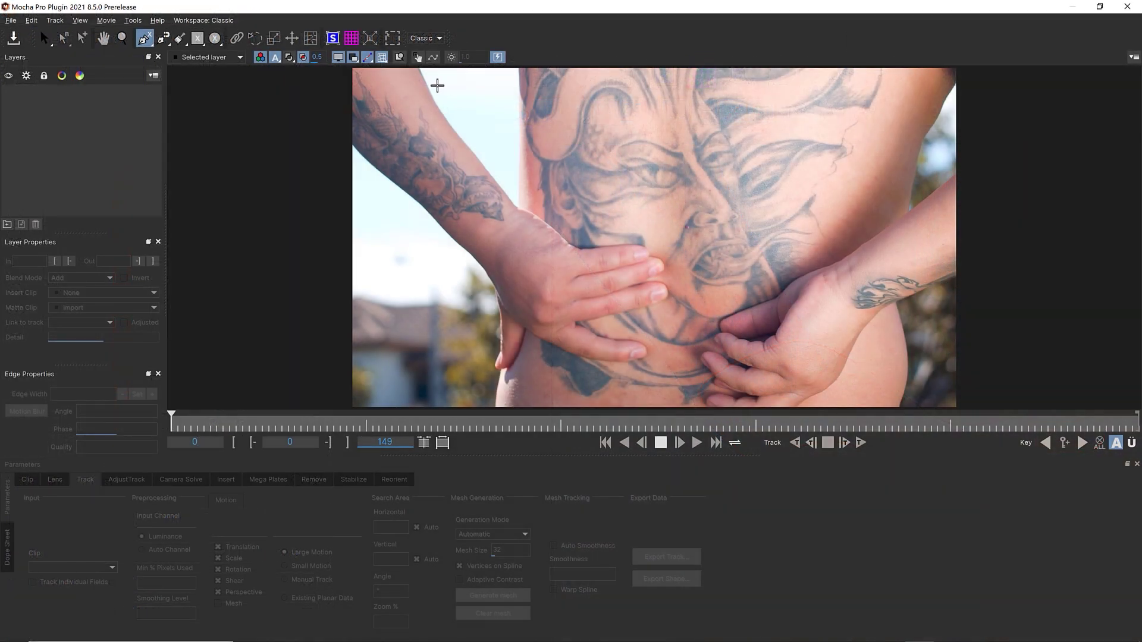
Outline the left arm and hand with a closed X-Spline on Layer 1.
left_click(437, 85)
left_click(506, 190)
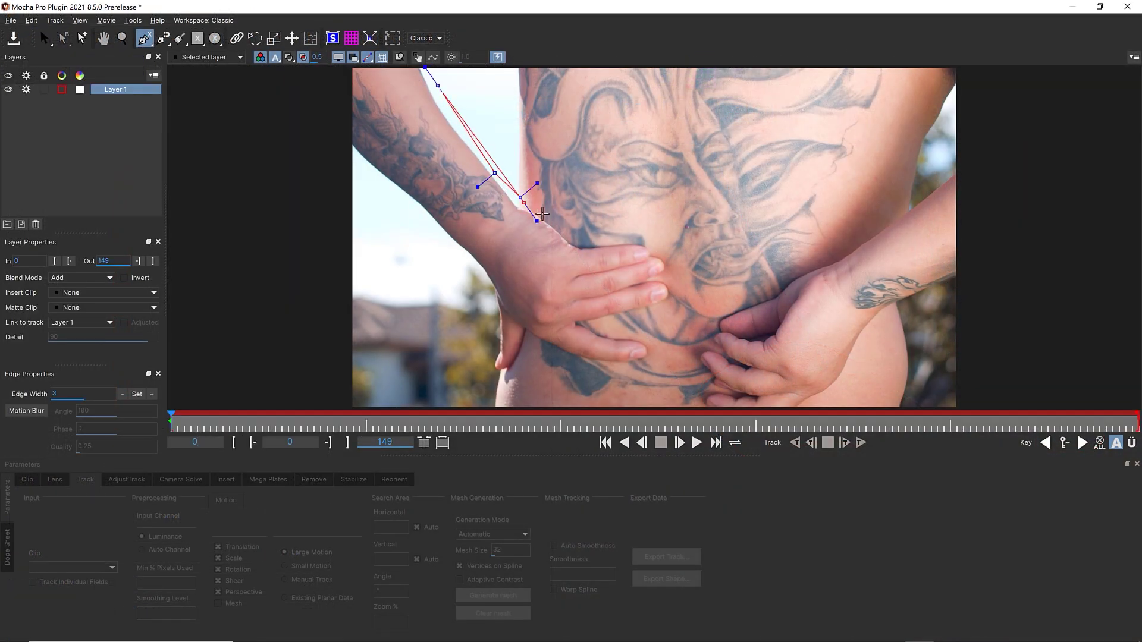
left_click(560, 221)
left_click(569, 233)
left_click(637, 236)
left_click(671, 257)
left_click(677, 296)
left_click(657, 326)
left_click(655, 362)
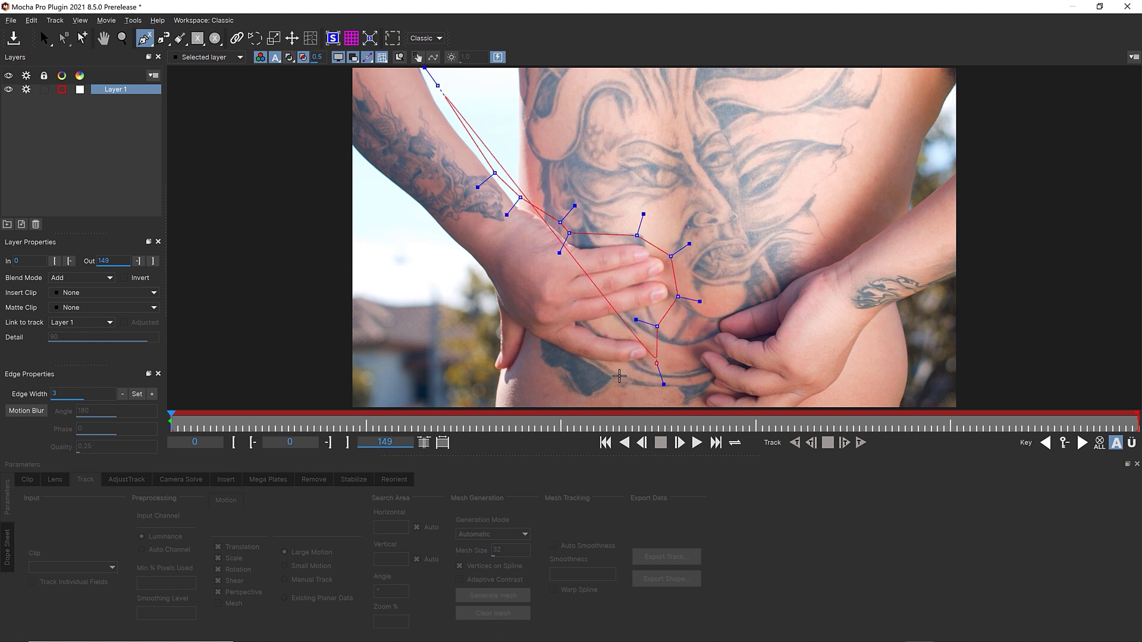
left_click(604, 377)
left_click(525, 364)
left_click(465, 308)
left_click(405, 228)
left_click(353, 177)
left_click(342, 132)
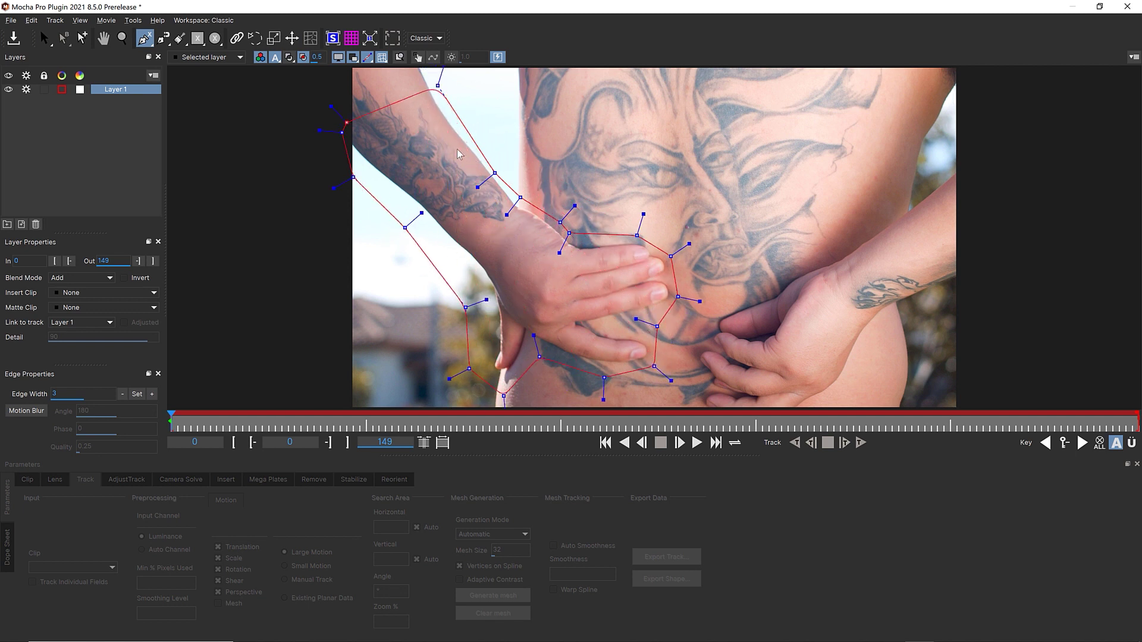
right_click(342, 132)
Draw a second closed X-Spline around the right hand and forearm as Layer 2.
left_click(955, 141)
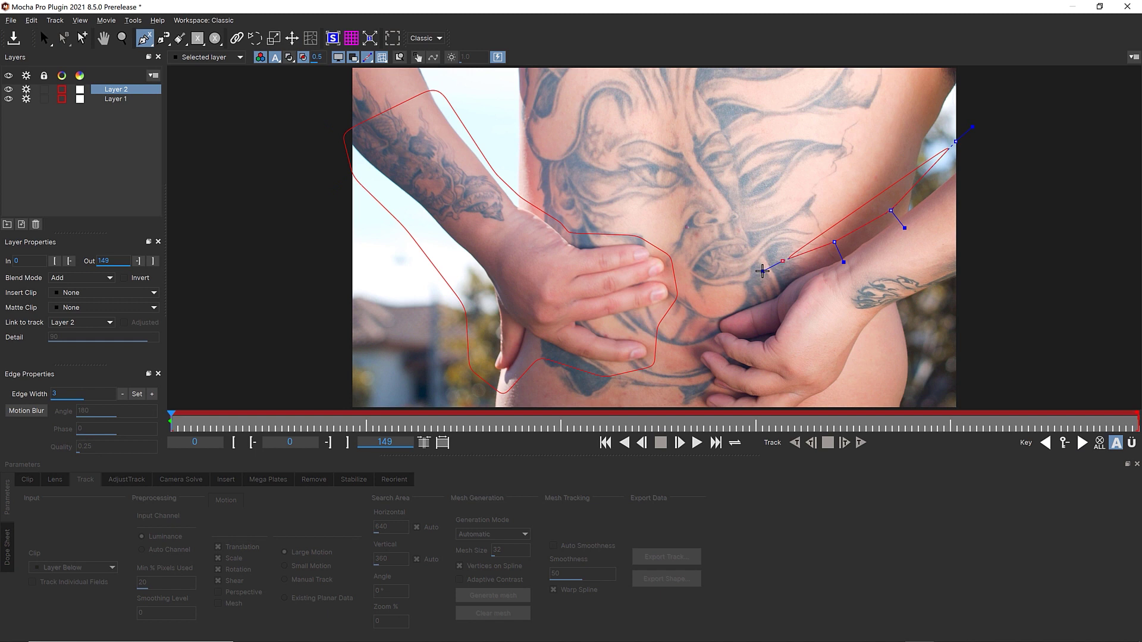
left_click(765, 271)
left_click(705, 298)
key("x")
left_click_drag(688, 396, 664, 306)
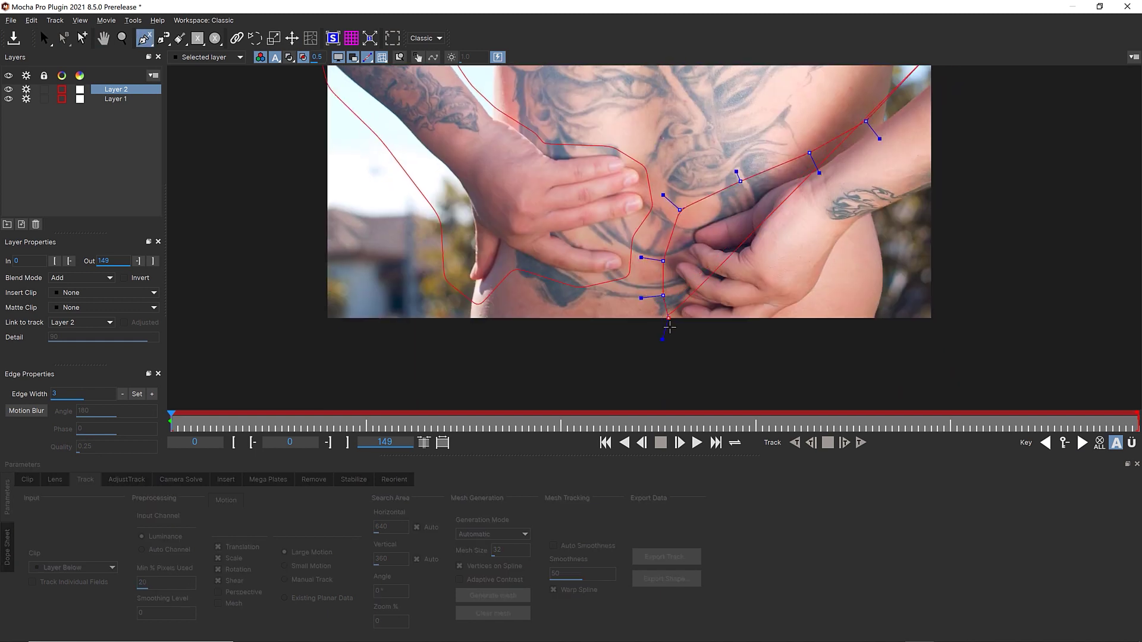
left_click(670, 330)
left_click(712, 360)
left_click(769, 360)
left_click(797, 341)
left_click(828, 292)
left_click(851, 276)
left_click(861, 245)
left_click(873, 238)
left_click_drag(1031, 162, 942, 286)
left_click(955, 224)
key("s")
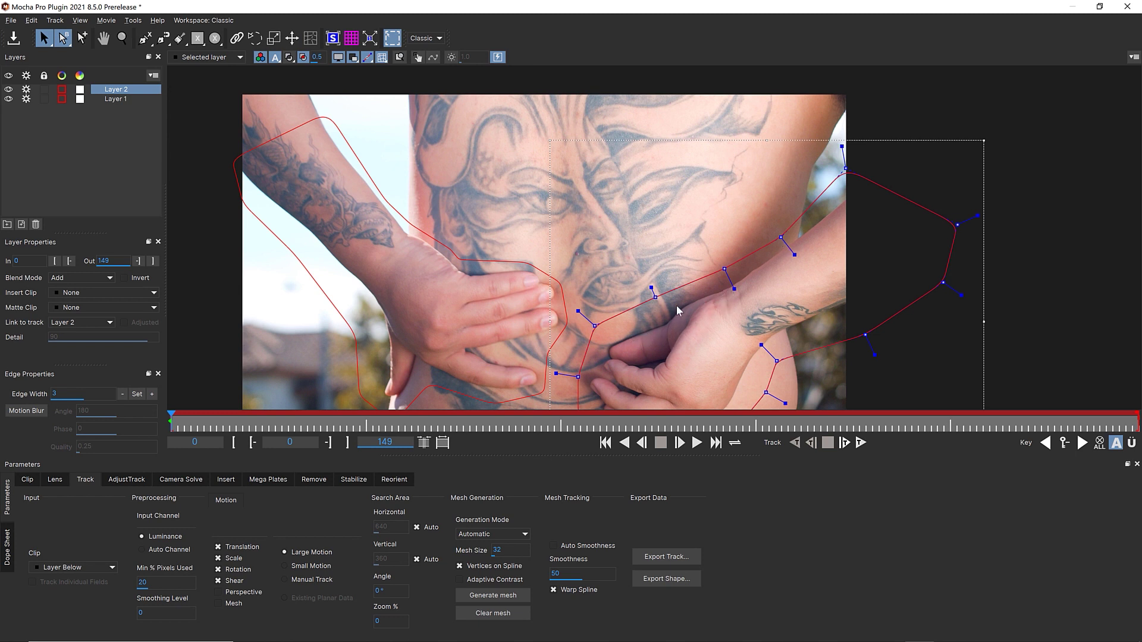
left_click_drag(693, 303, 707, 259)
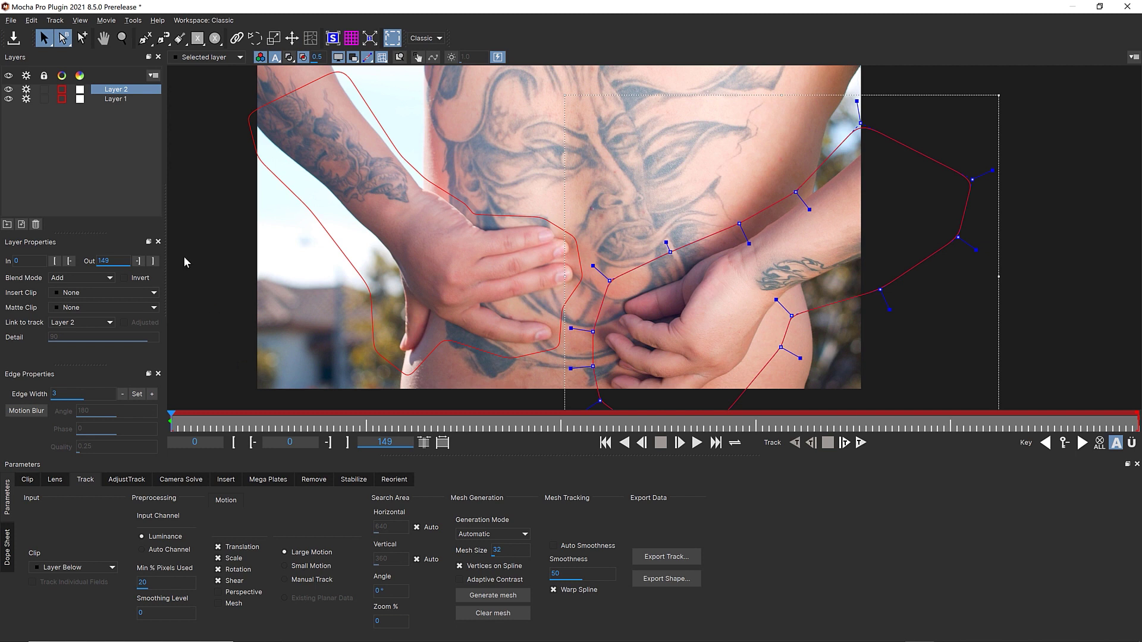
Name the layers 'right hand' and 'left hand', then track the right hand shape forward to frame 149.
double_click(120, 90)
left_click(119, 100)
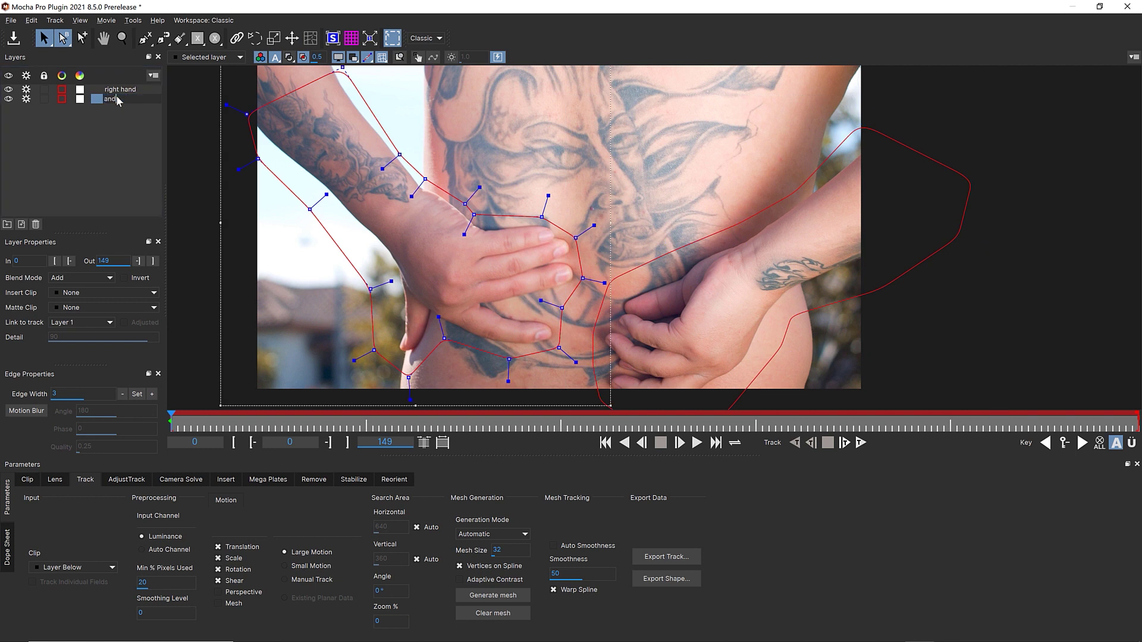
left_click(128, 130)
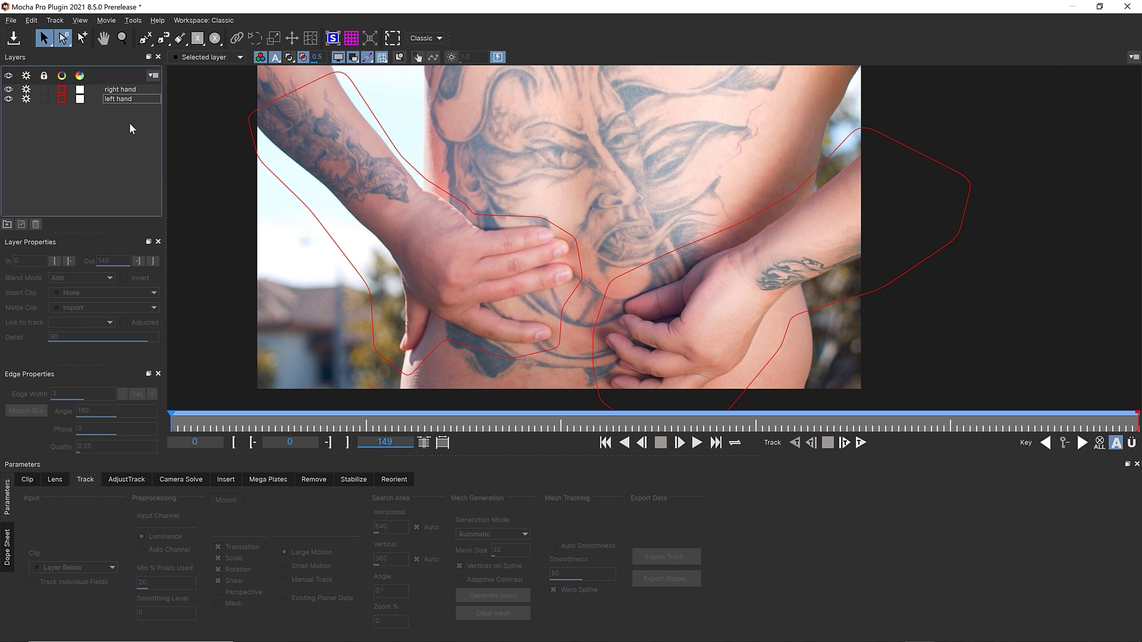
left_click(127, 101)
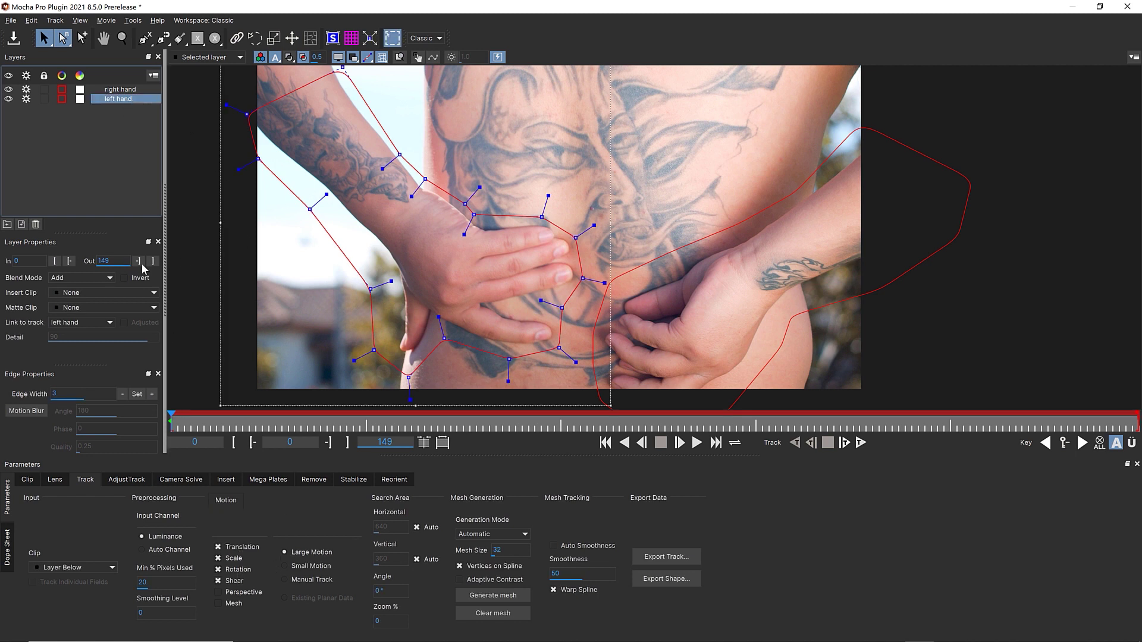
left_click(101, 94)
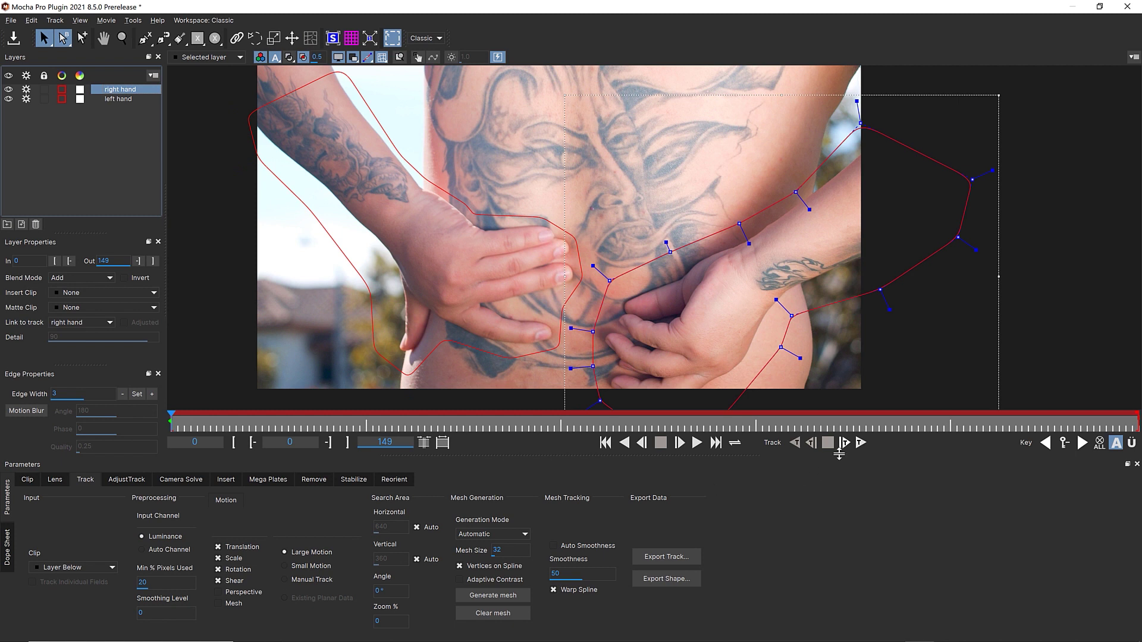
left_click(861, 444)
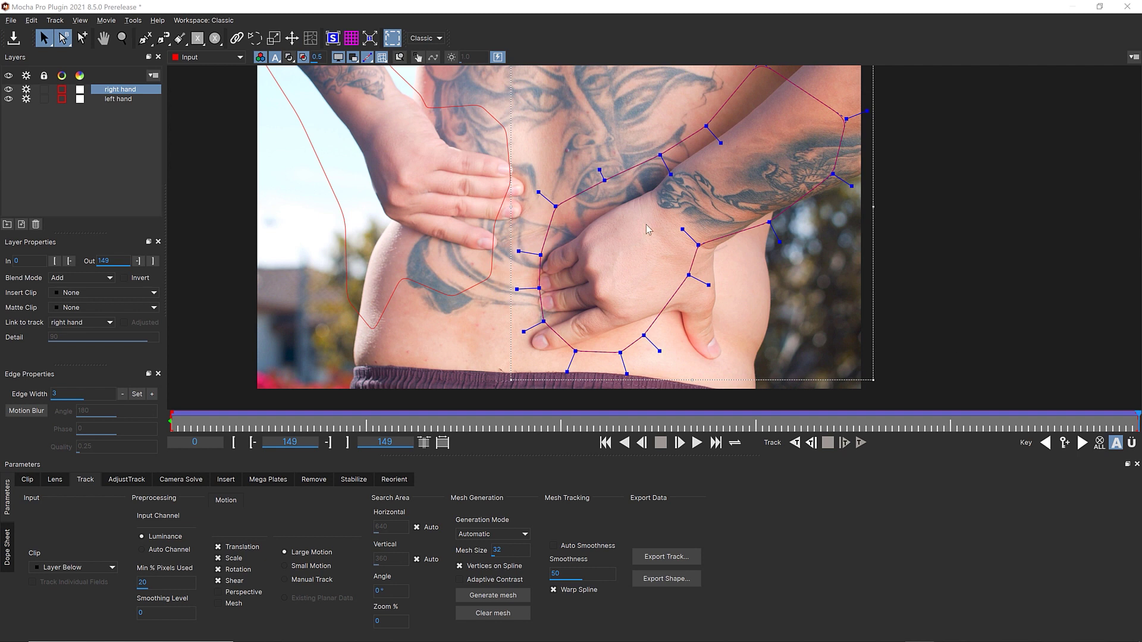
Reshape the right hand outline, pulling its lower edge and top point back over the arm.
left_click_drag(714, 309, 751, 326)
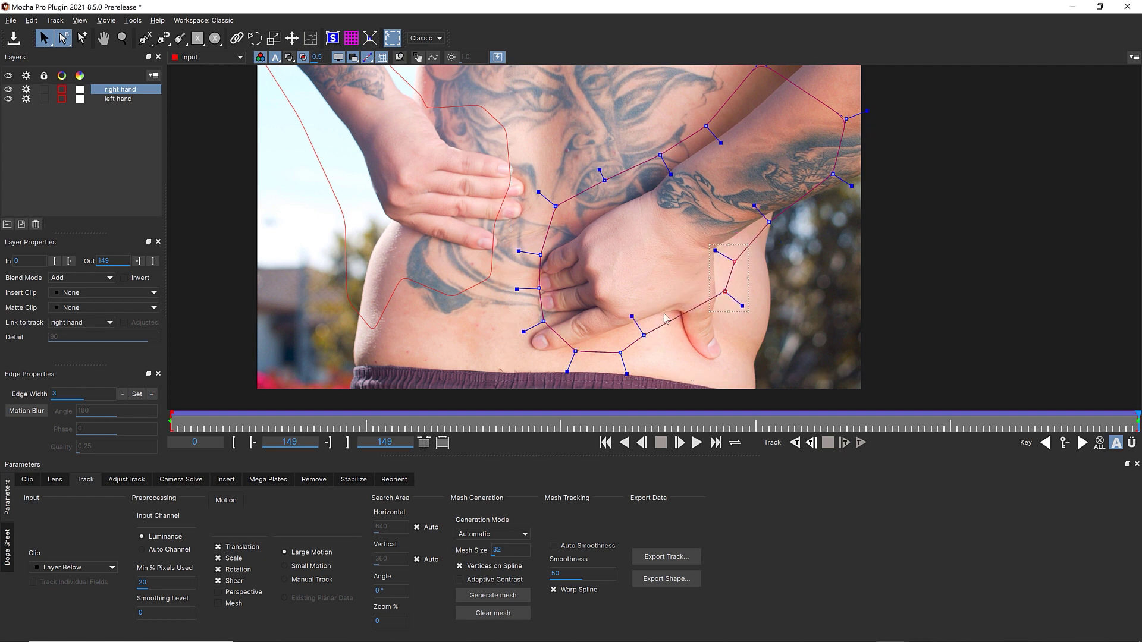
left_click_drag(640, 337, 542, 370)
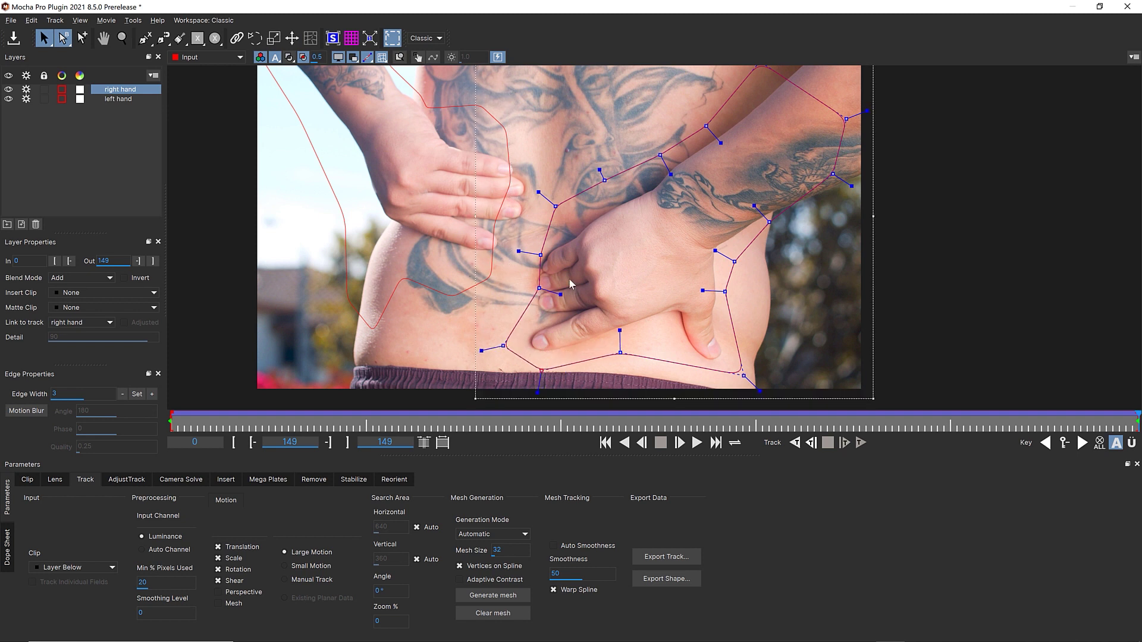
left_click(529, 296)
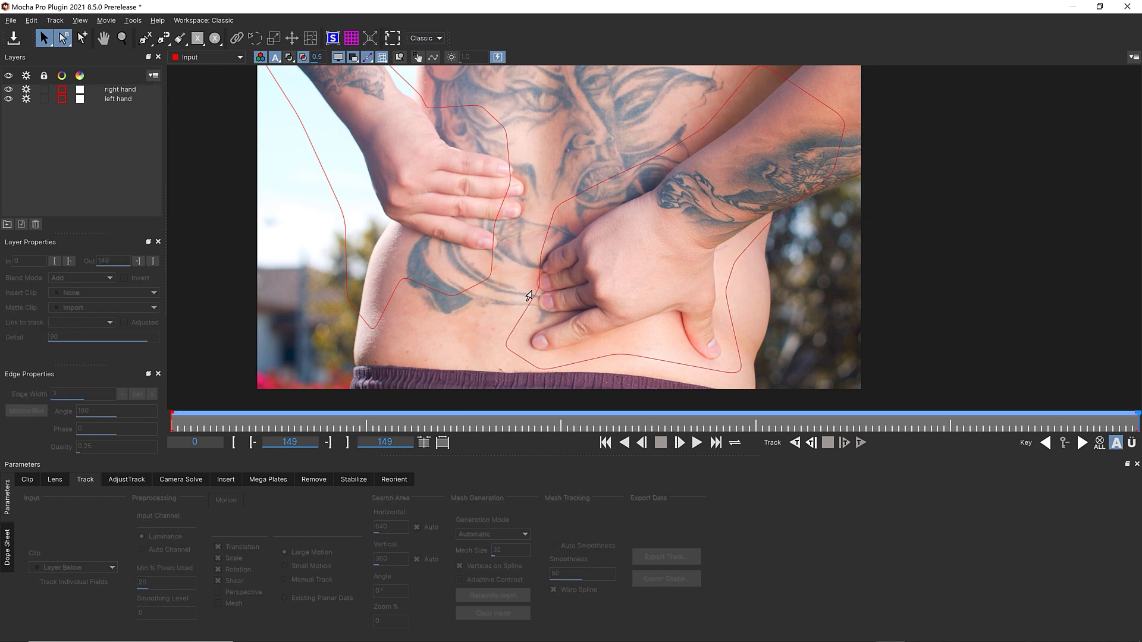
left_click(537, 287)
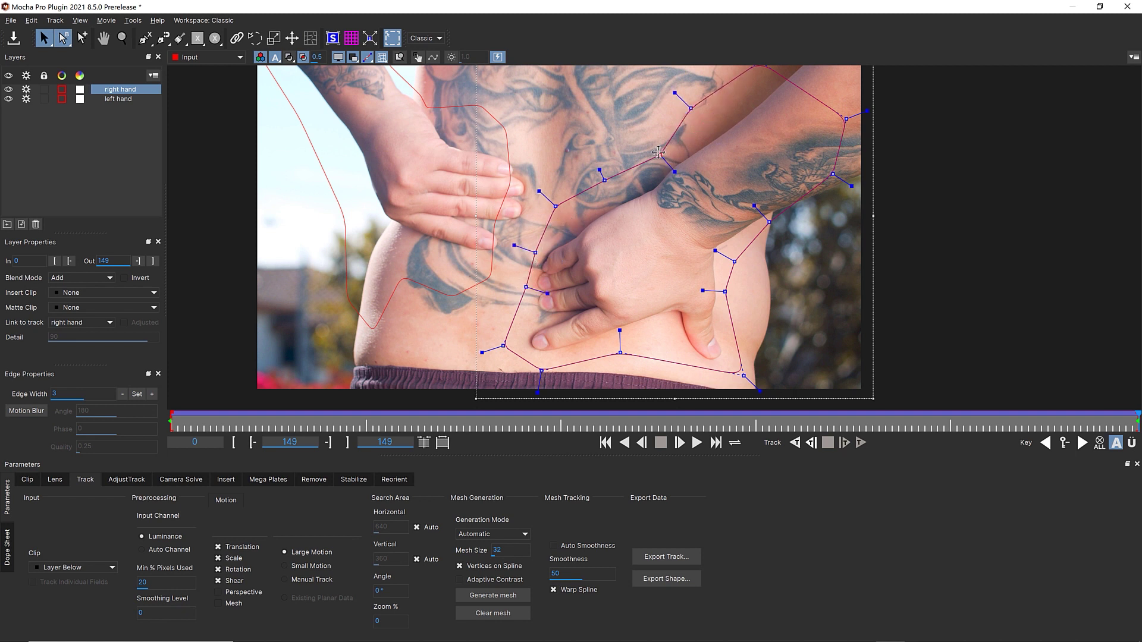
left_click_drag(687, 164, 645, 305)
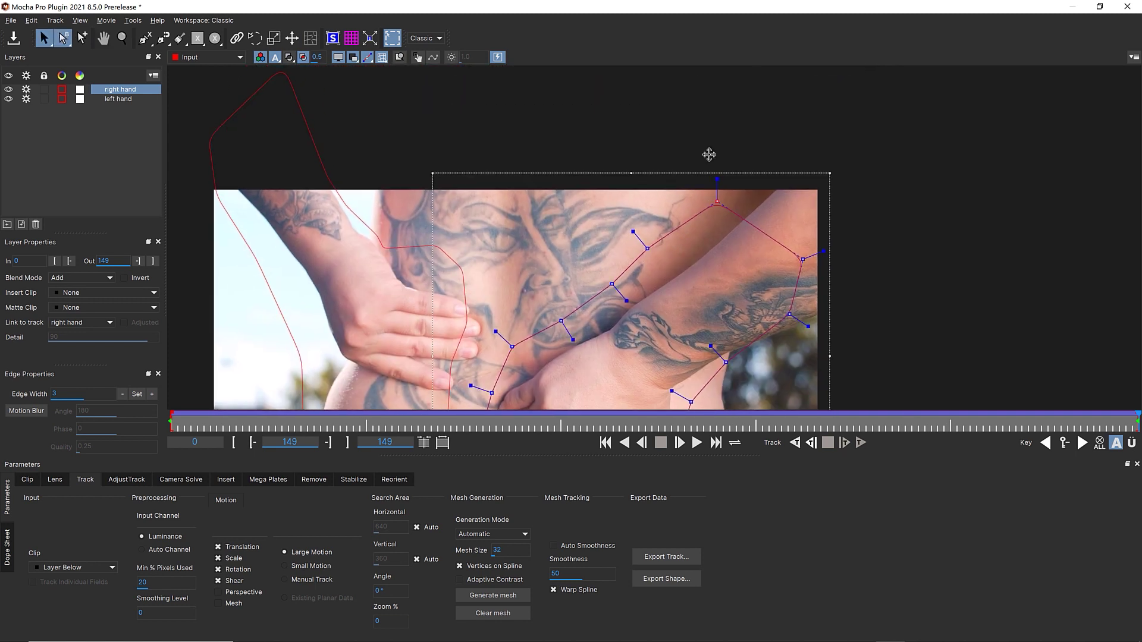
left_click_drag(799, 256, 884, 198)
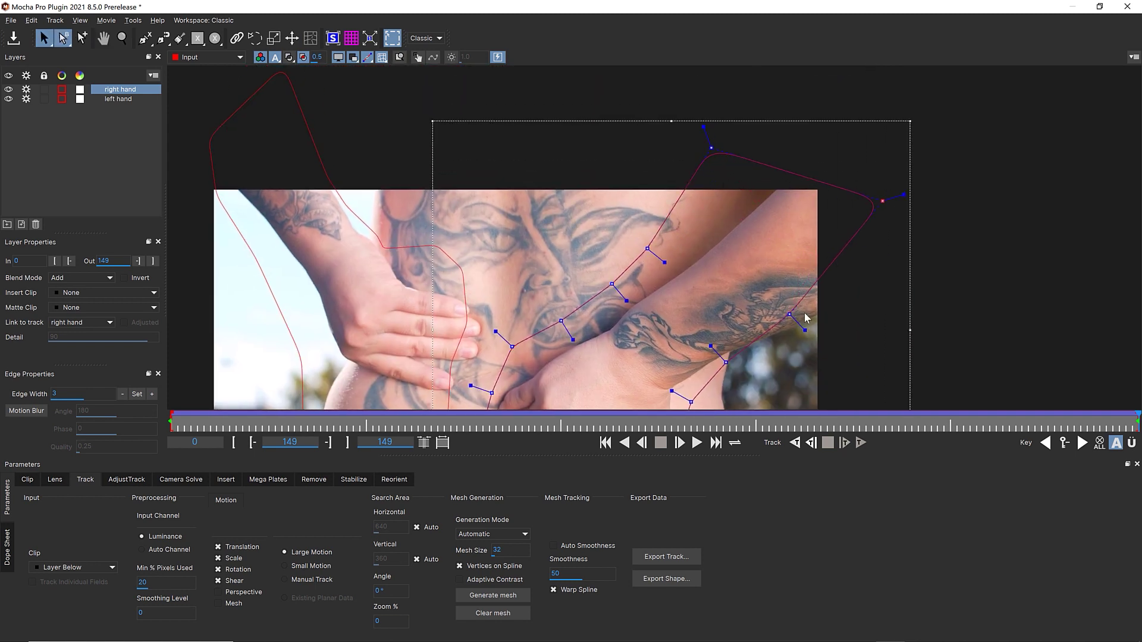
left_click_drag(882, 327, 965, 188)
Correct the left hand spline at frames 36 and 51 so it keeps following the hand.
left_click_drag(1130, 416, 111, 436)
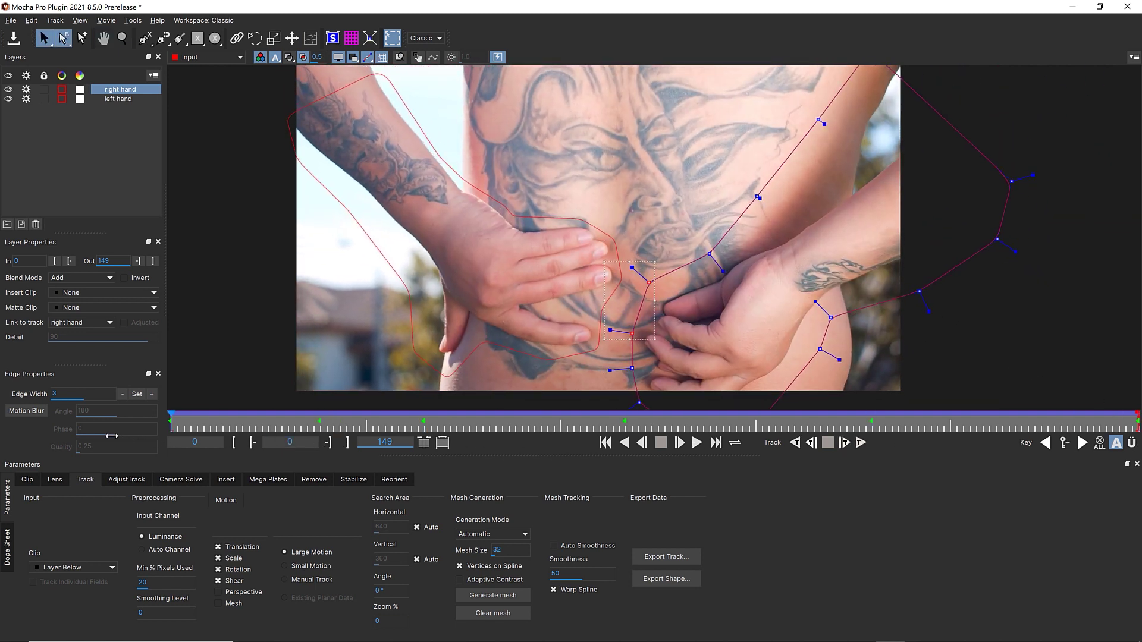
left_click(542, 223)
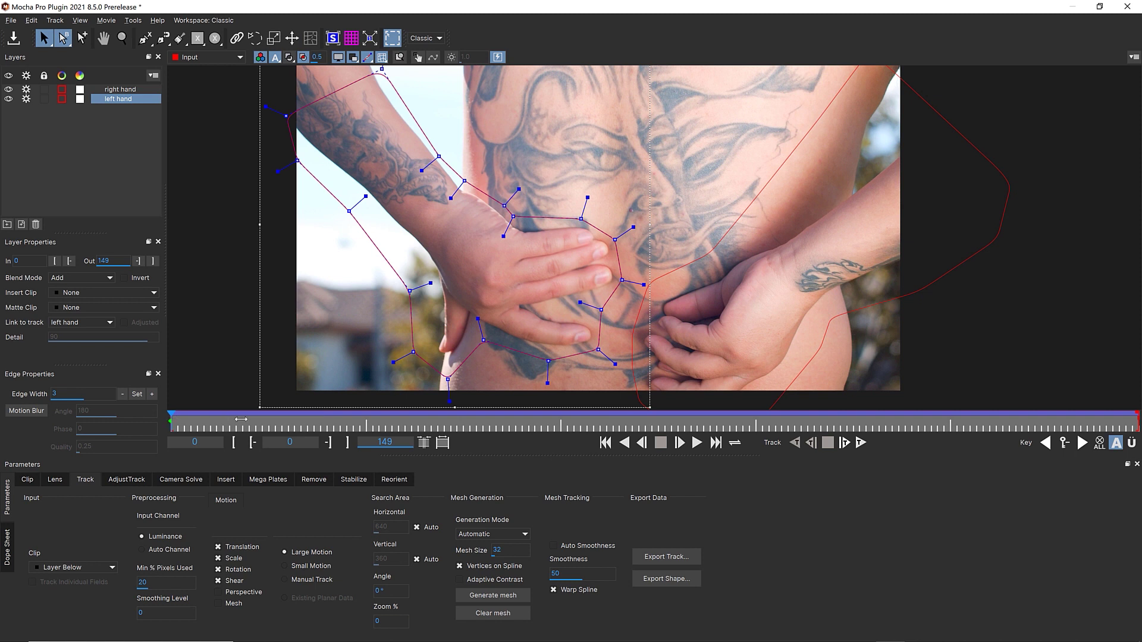
left_click_drag(240, 419, 409, 422)
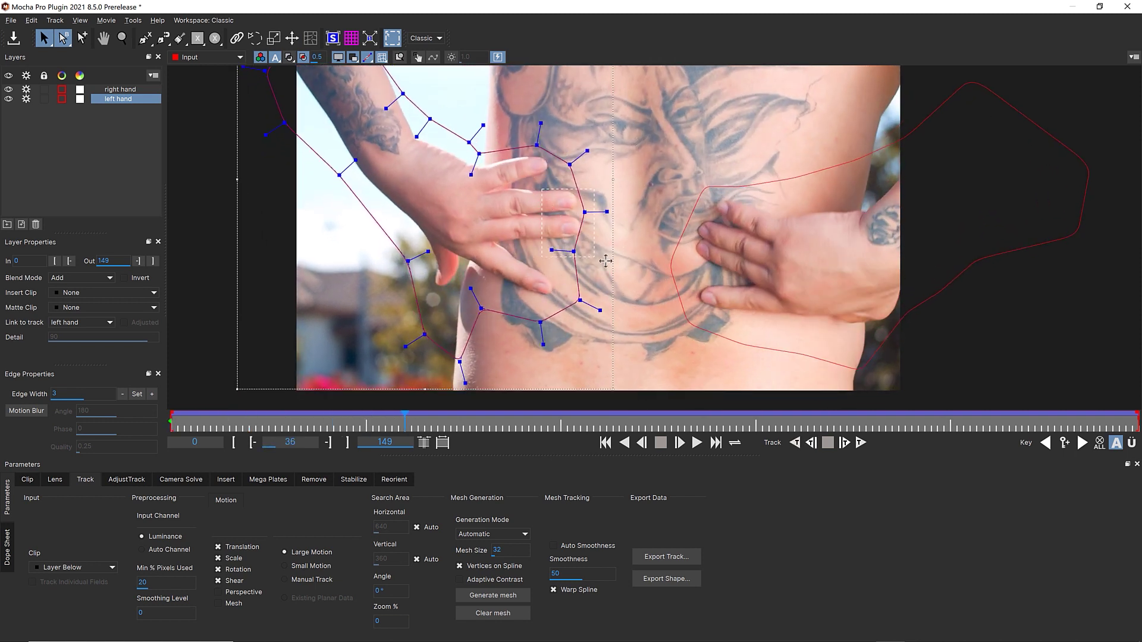
left_click_drag(605, 261, 622, 267)
left_click(475, 154)
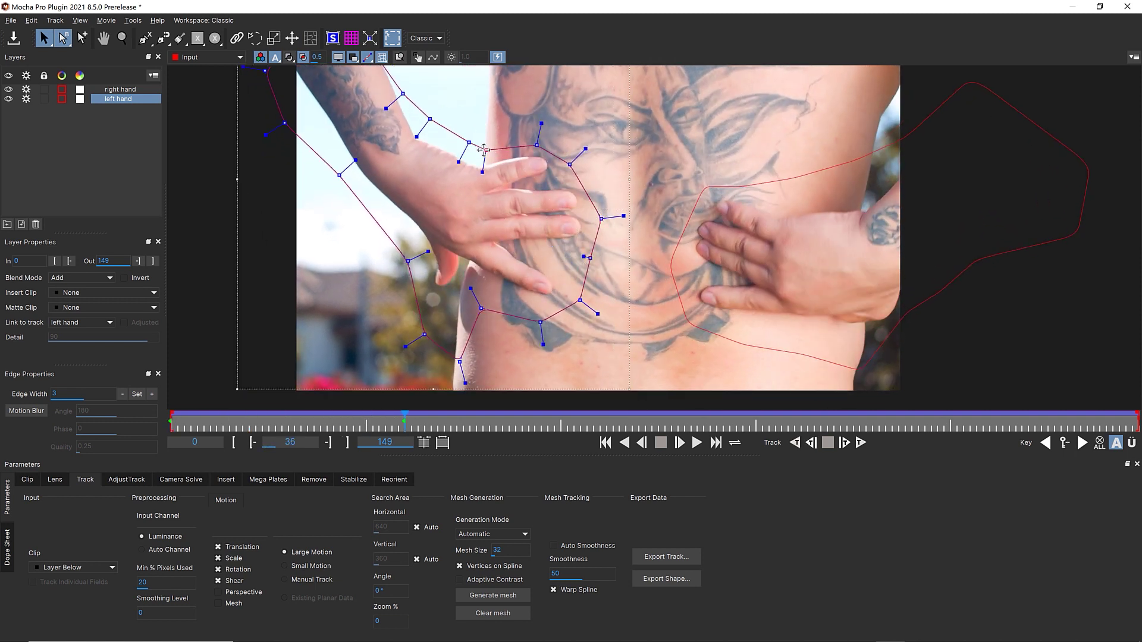
left_click_drag(392, 422, 523, 440)
left_click_drag(560, 105, 599, 153)
left_click_drag(526, 426, 1066, 430)
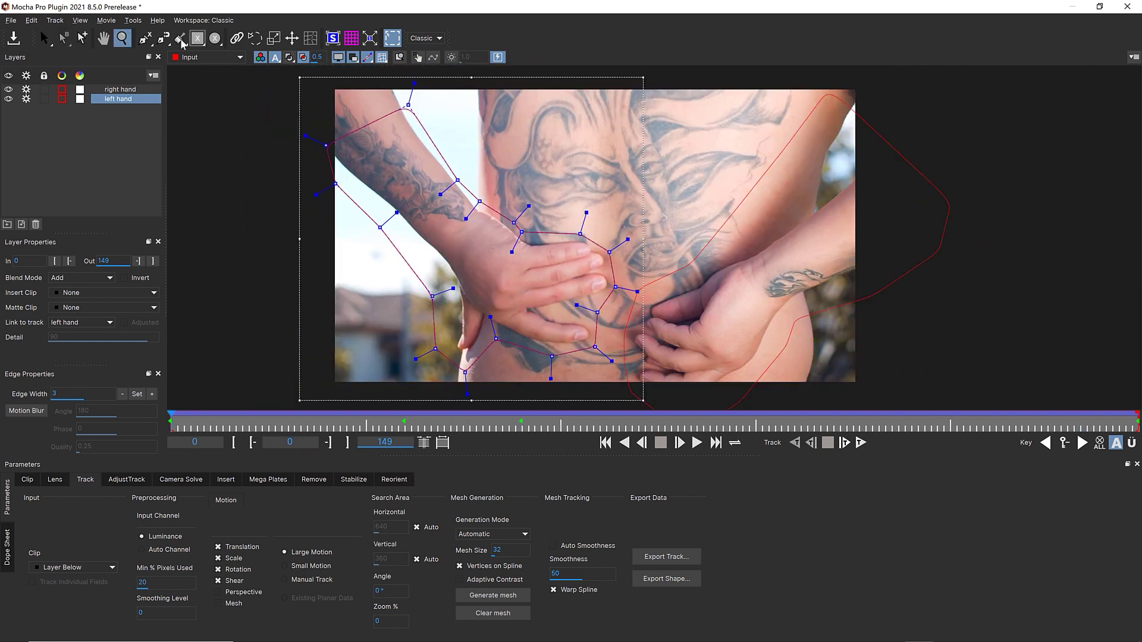
At frame 0, start the face outline up the left arm and across the top edge.
left_click(145, 38)
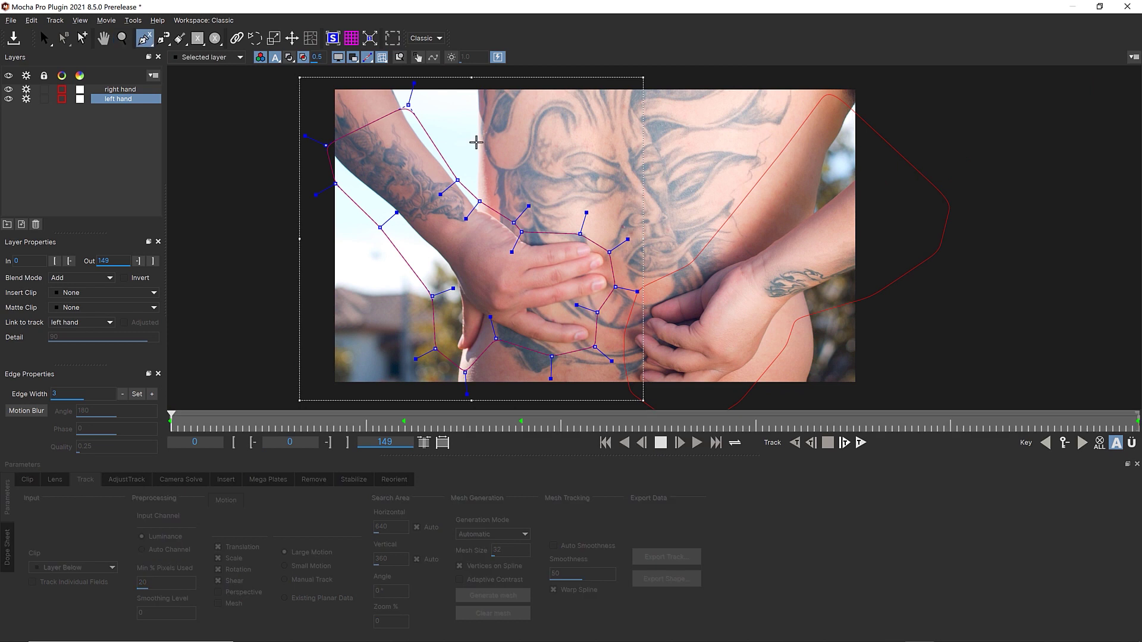
left_click(497, 225)
left_click(492, 158)
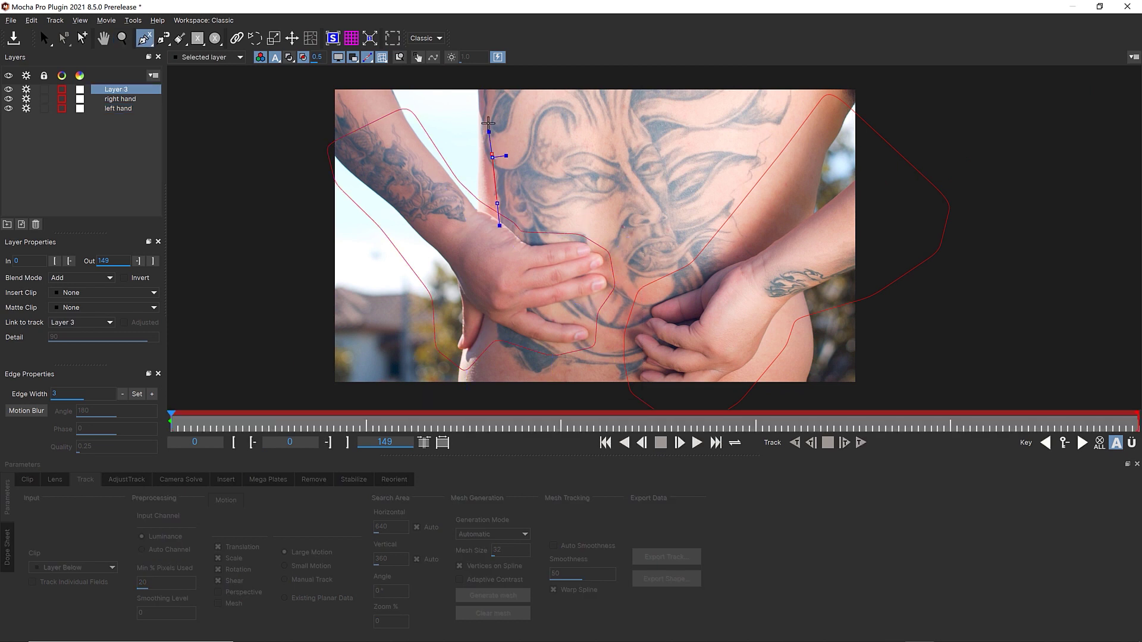
left_click(488, 109)
left_click(493, 79)
left_click(572, 68)
left_click(595, 68)
left_click(722, 70)
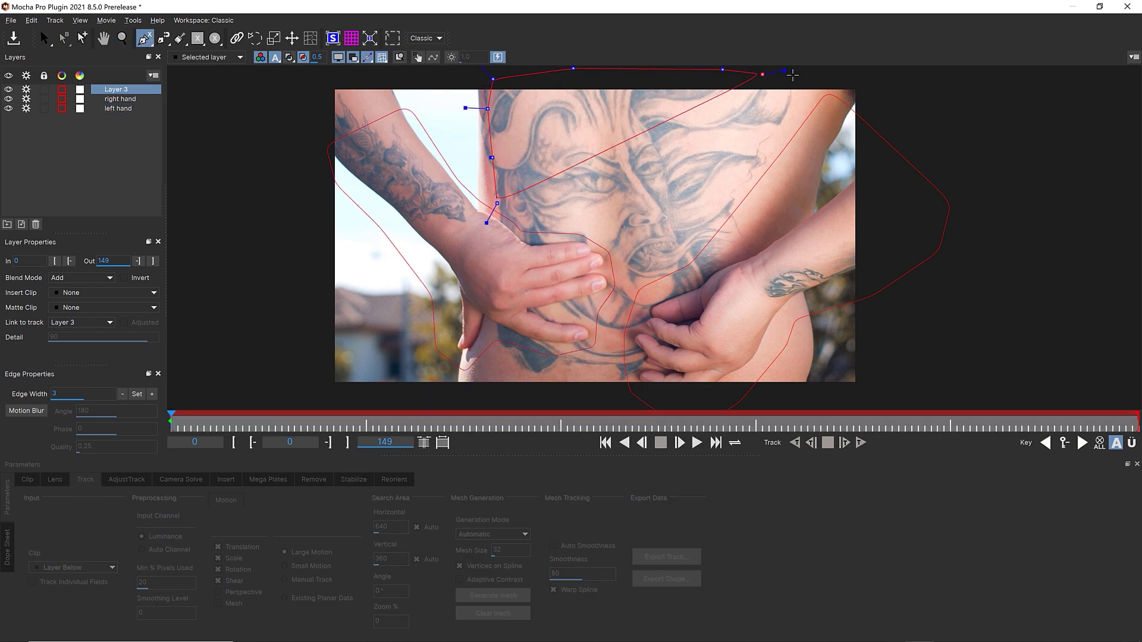
left_click(796, 77)
Continue the outline down the right arm and hand, along the bottom, and close it as Layer 3.
left_click(777, 146)
left_click(743, 197)
left_click(722, 288)
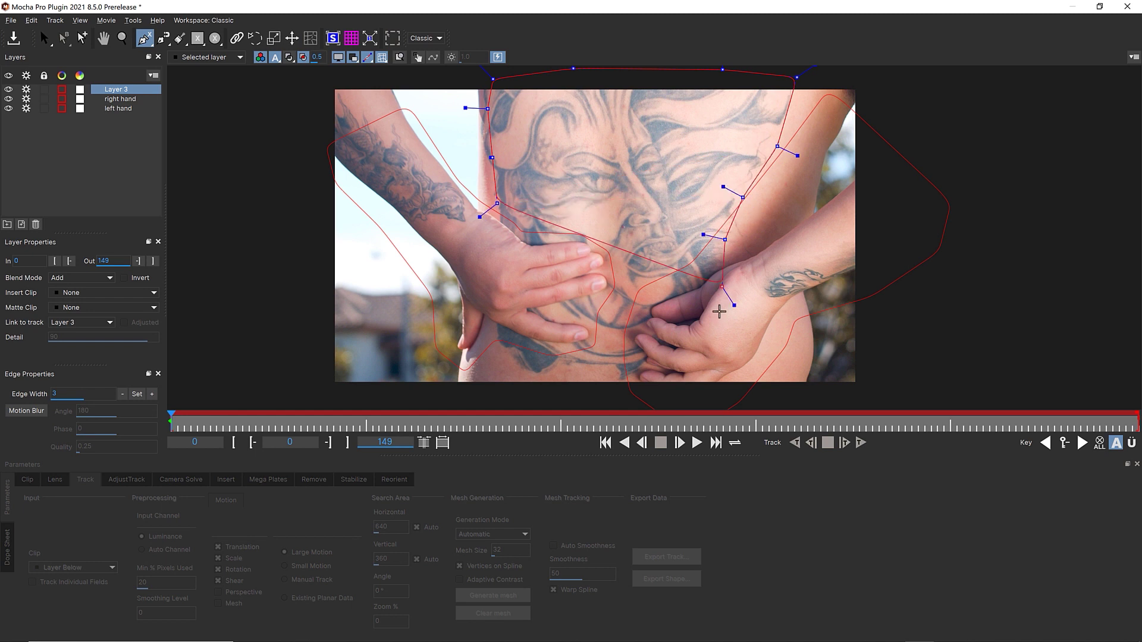
left_click(711, 349)
left_click(644, 387)
left_click(591, 392)
left_click(535, 380)
left_click(512, 379)
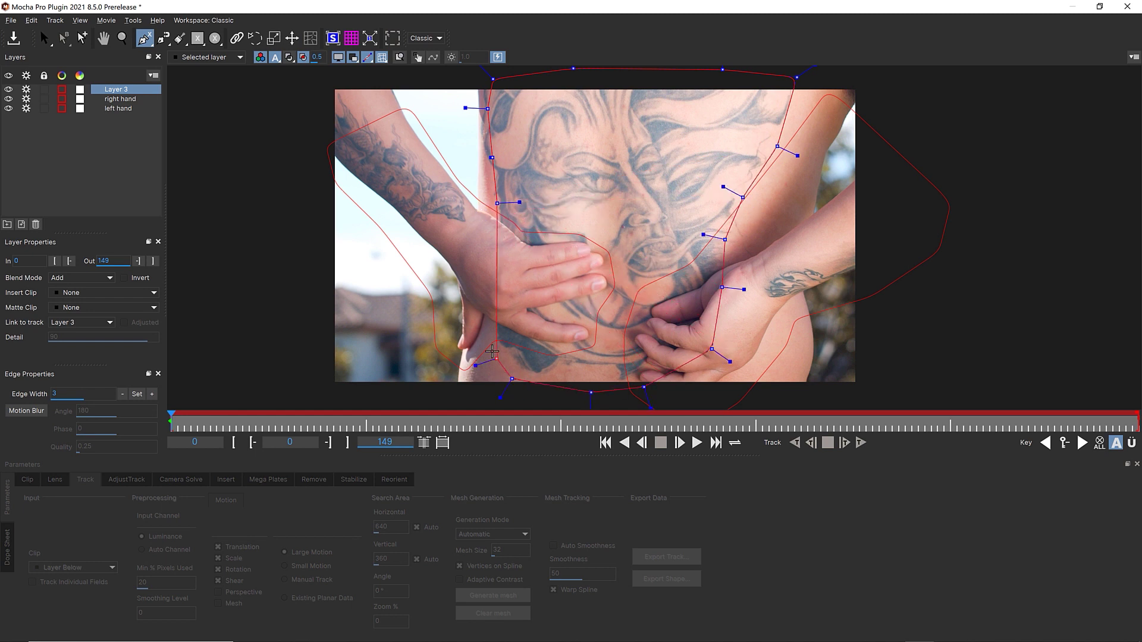
left_click(492, 351)
left_click(492, 321)
left_click(490, 156)
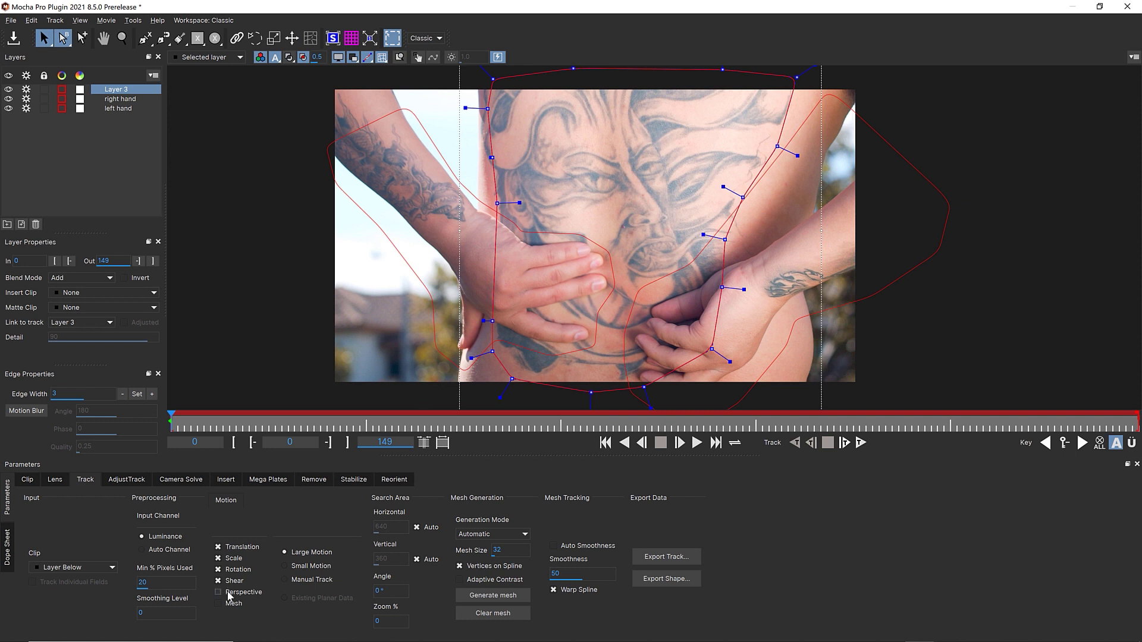
Enable perspective tracking and generate a uniform mesh of size 120 on the face layer.
left_click(227, 591)
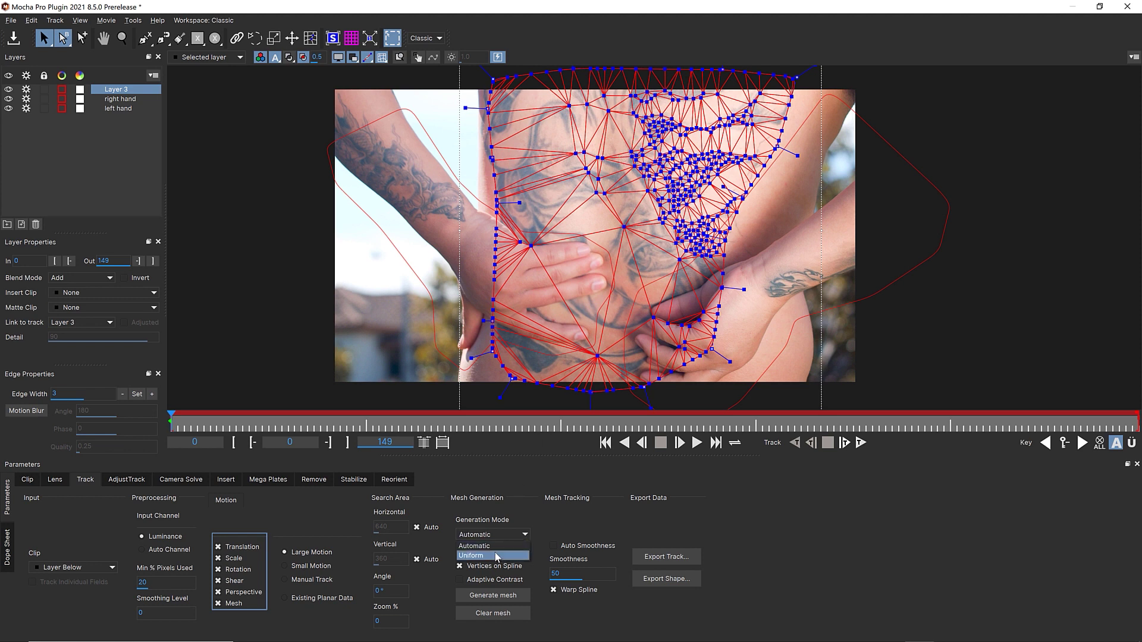
left_click(498, 555)
left_click(514, 553)
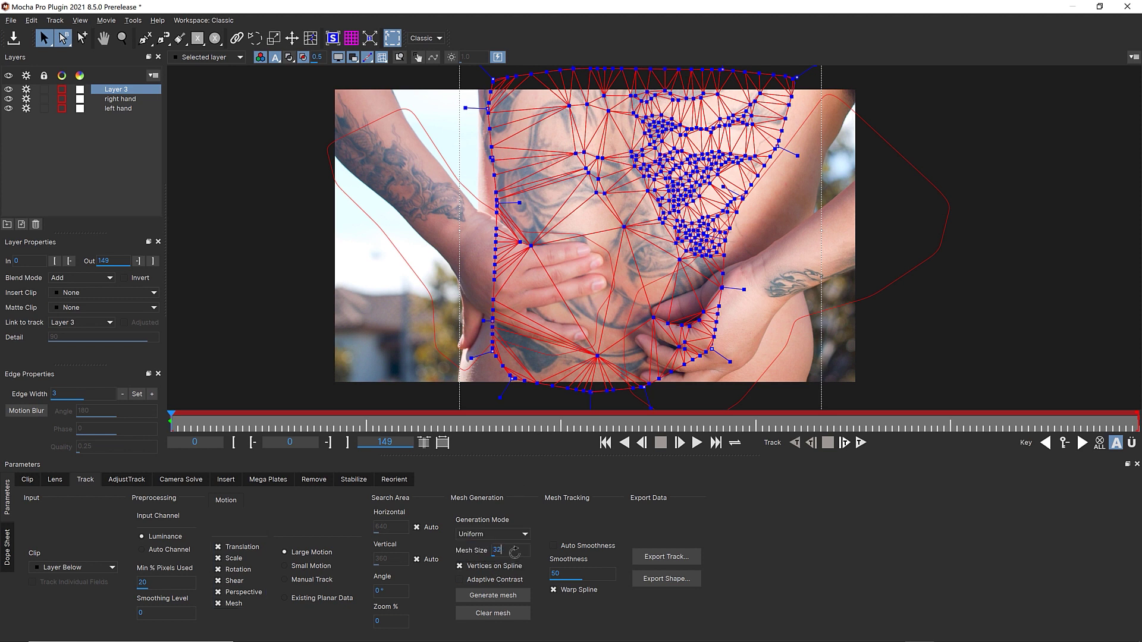
type("80")
left_click(493, 594)
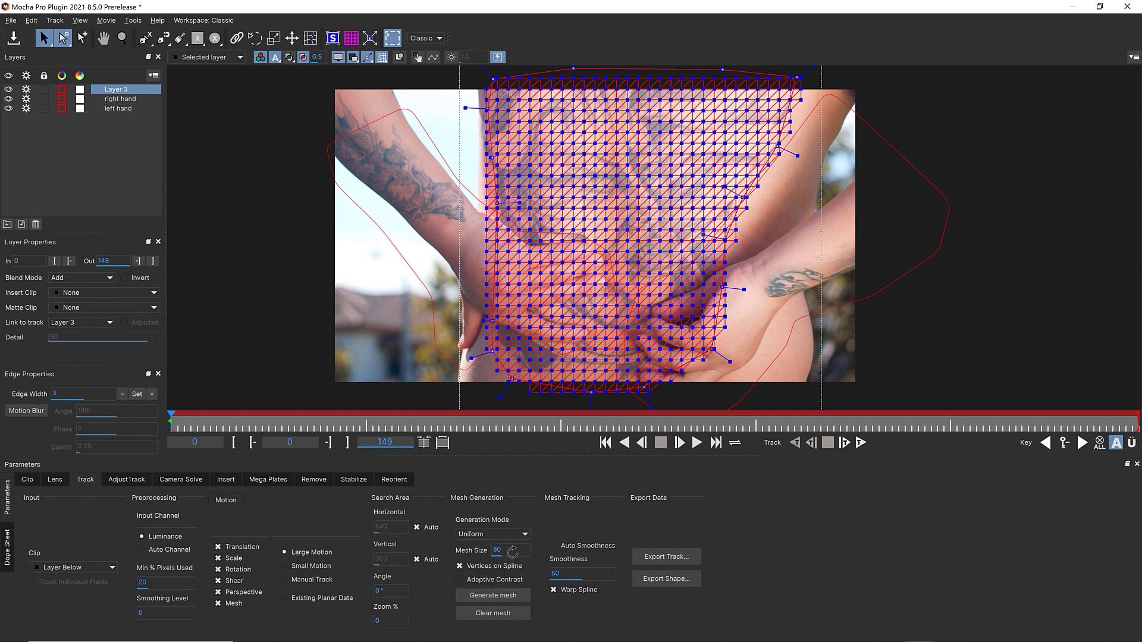
type("120")
left_click(493, 595)
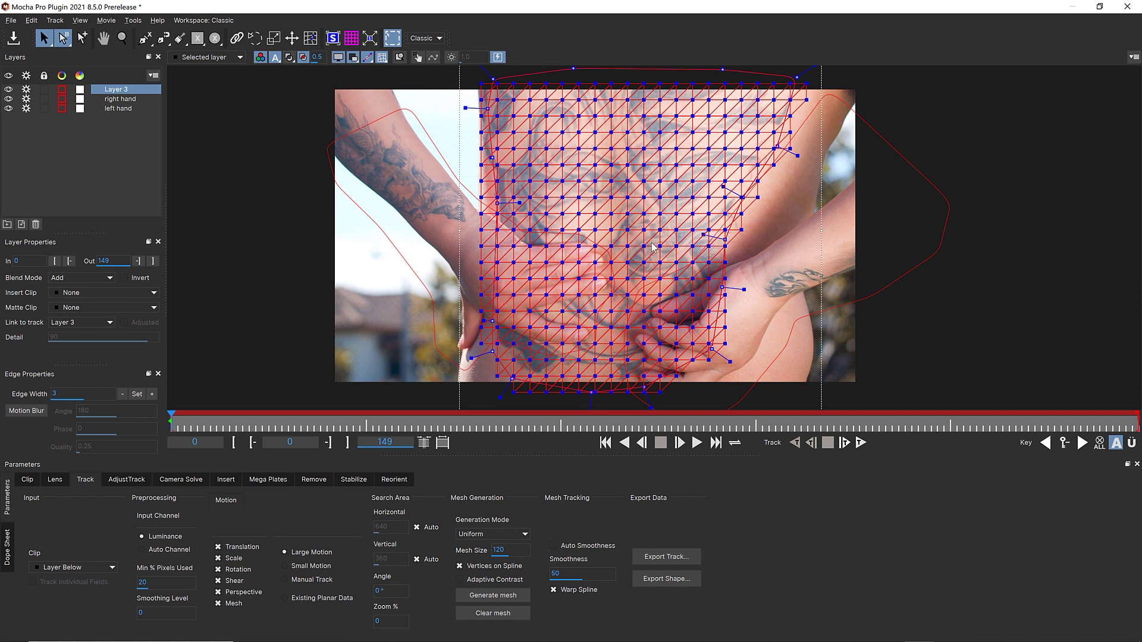
Rename Layer 3 to FACE TRACK.
double_click(123, 89)
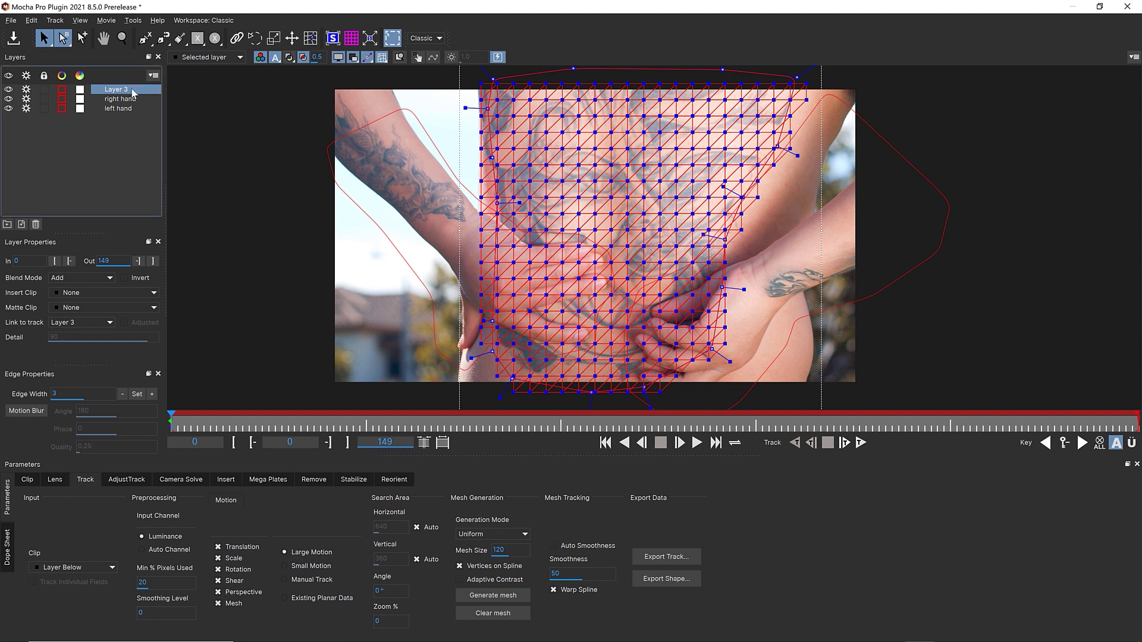
type("FACE TRACK")
key("Return")
Move FACE TRACK to the bottom of the layer list, show the mattes, and disable tracking on the right hand layer.
left_click_drag(136, 97, 110, 119)
left_click(135, 92)
left_click(122, 100)
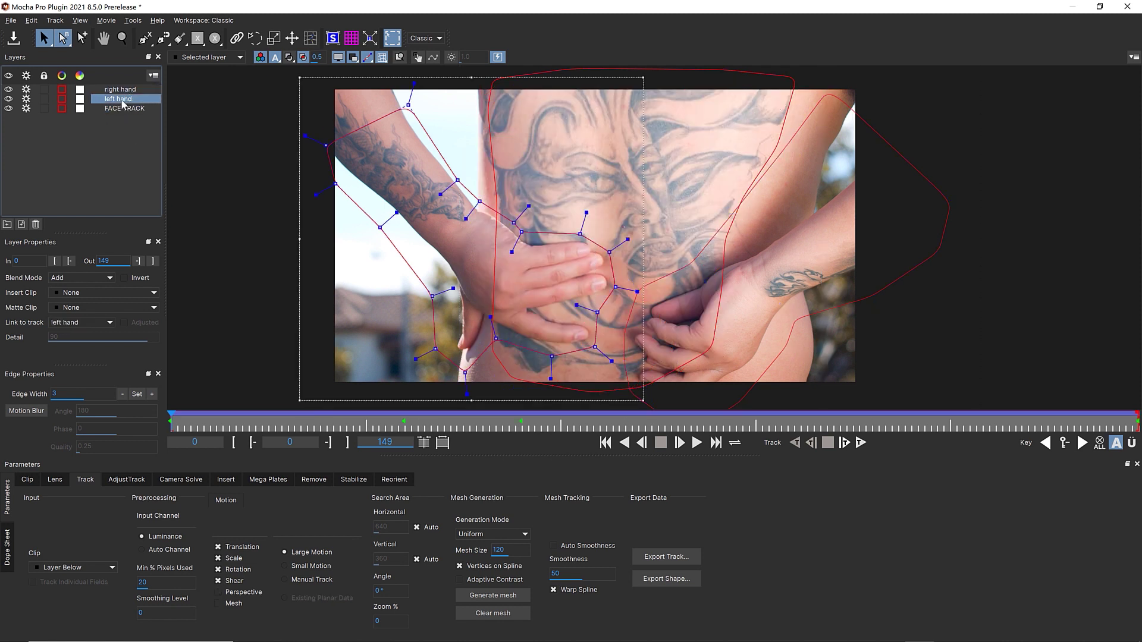
left_click(289, 57)
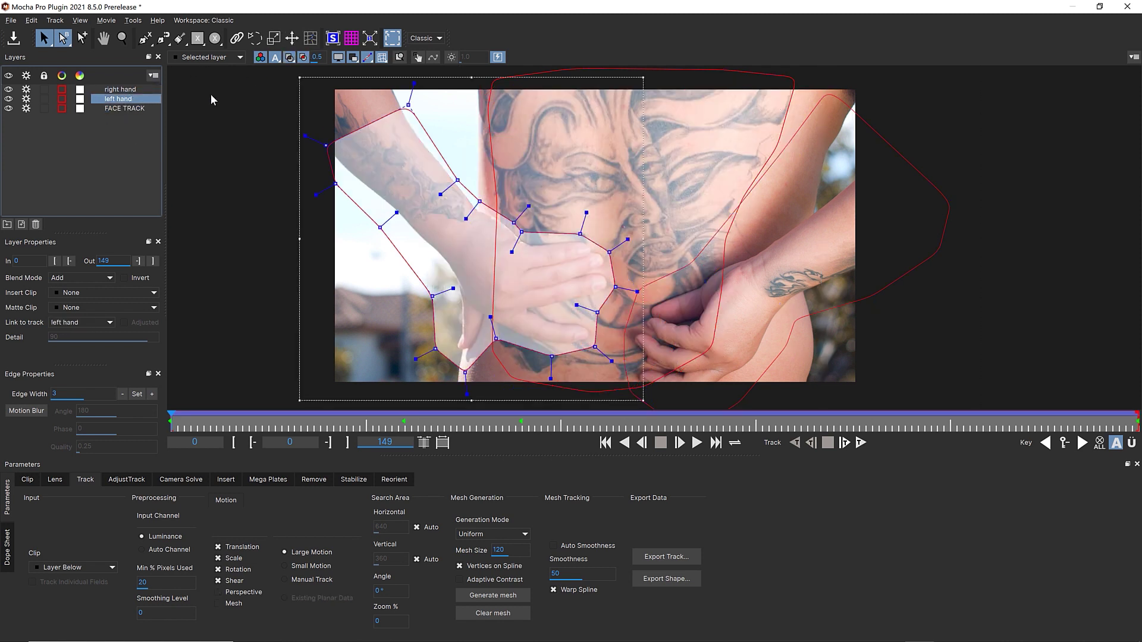
left_click(113, 110)
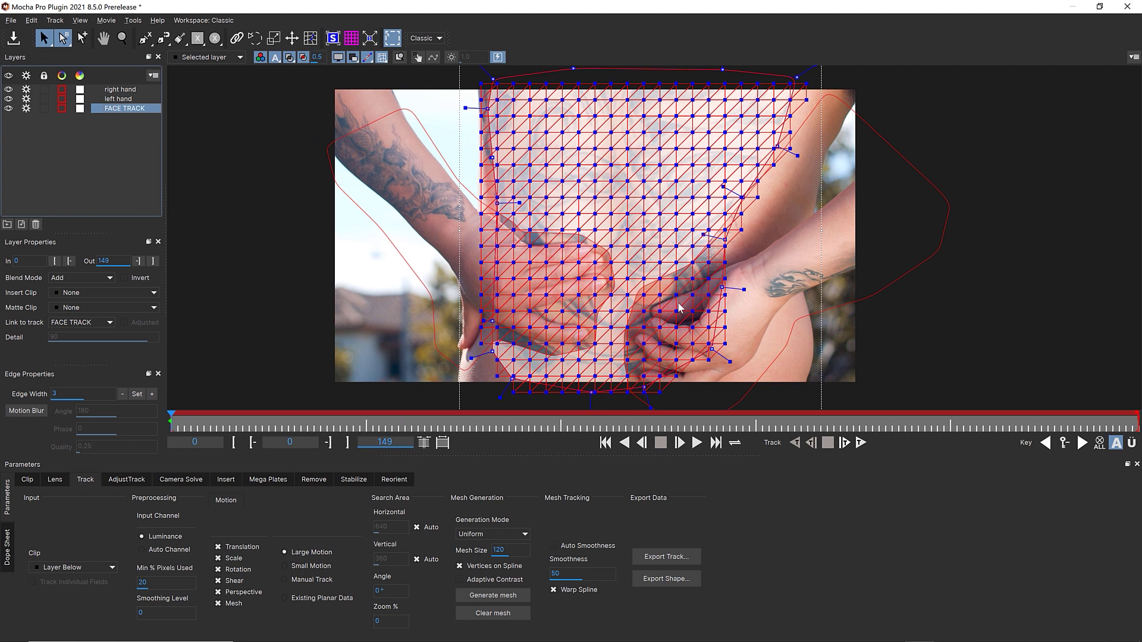
left_click(382, 58)
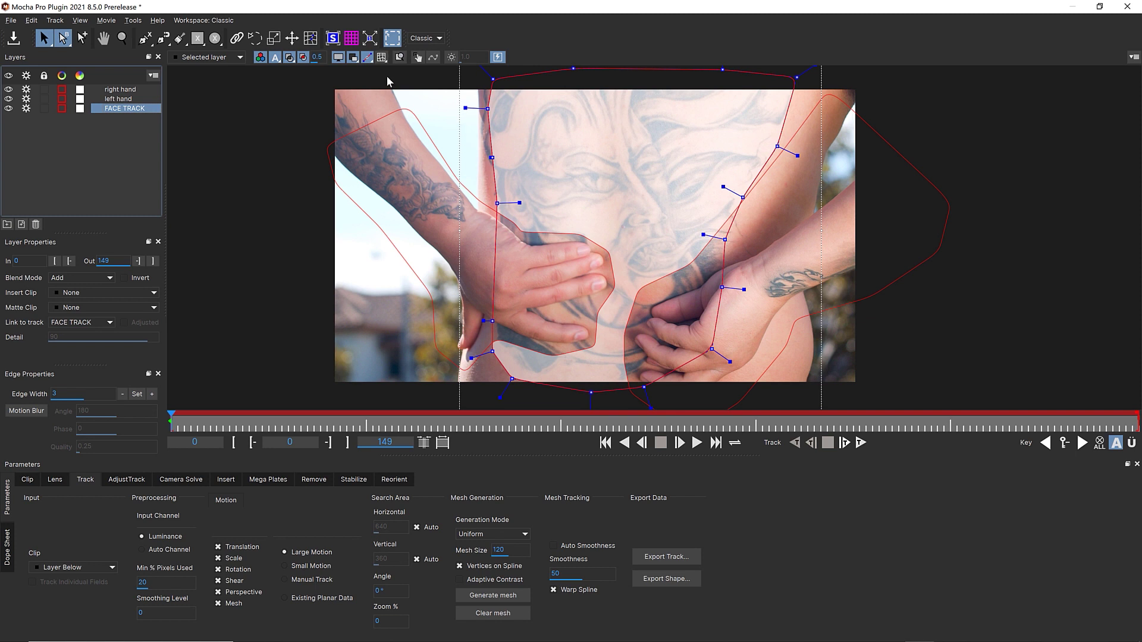
left_click(382, 58)
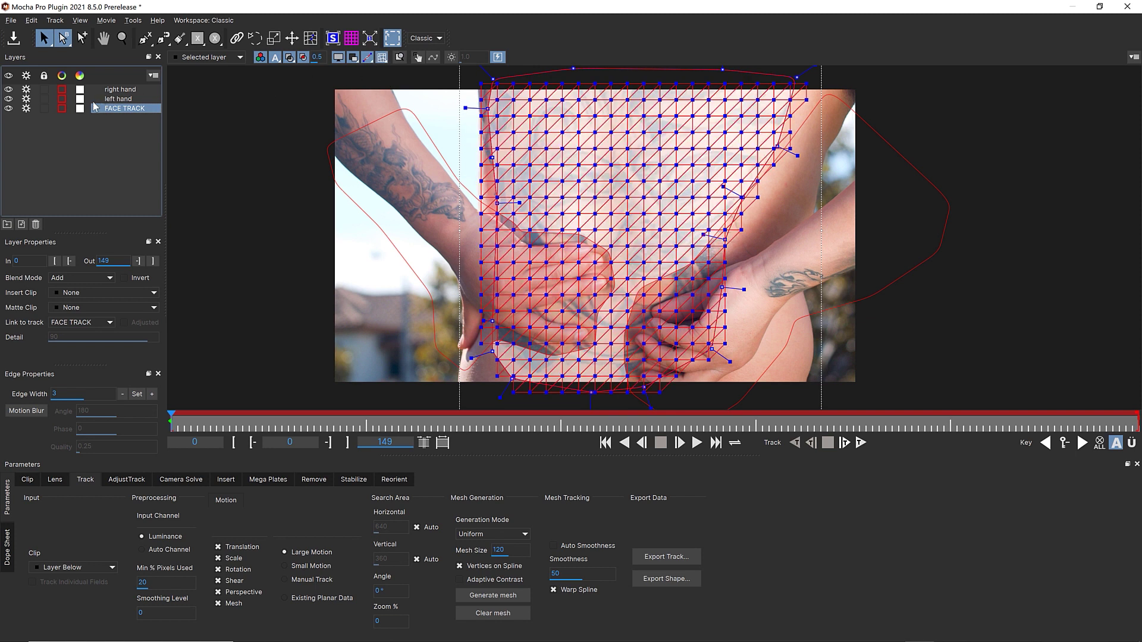
left_click(24, 90)
Track the FACE TRACK mesh forward, stopping playback at frame 71.
left_click(860, 443)
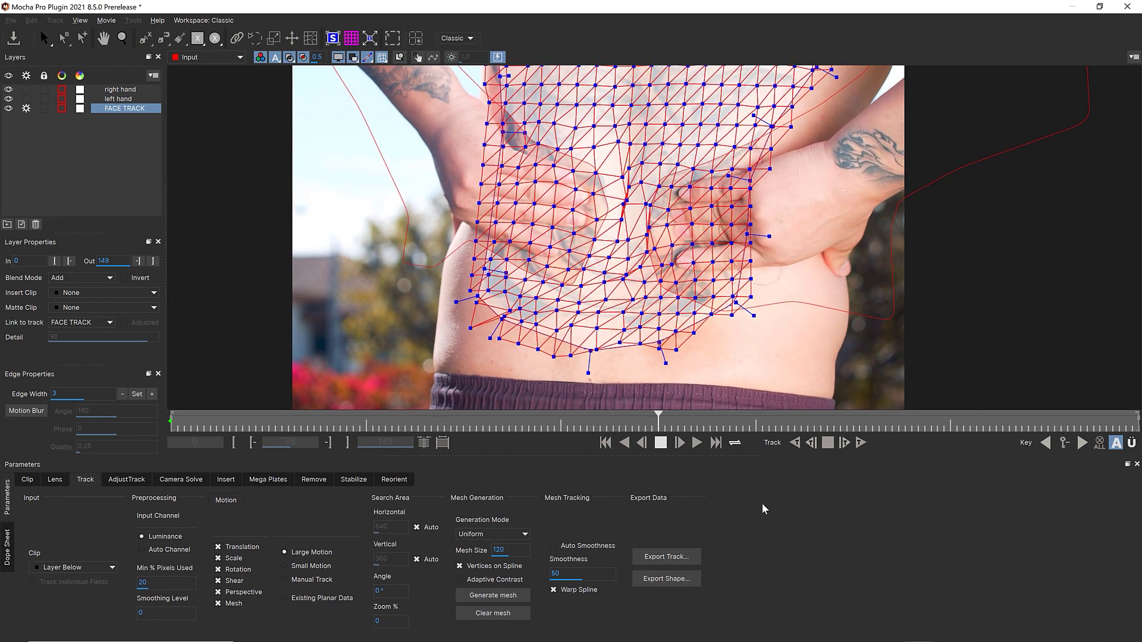
key("space")
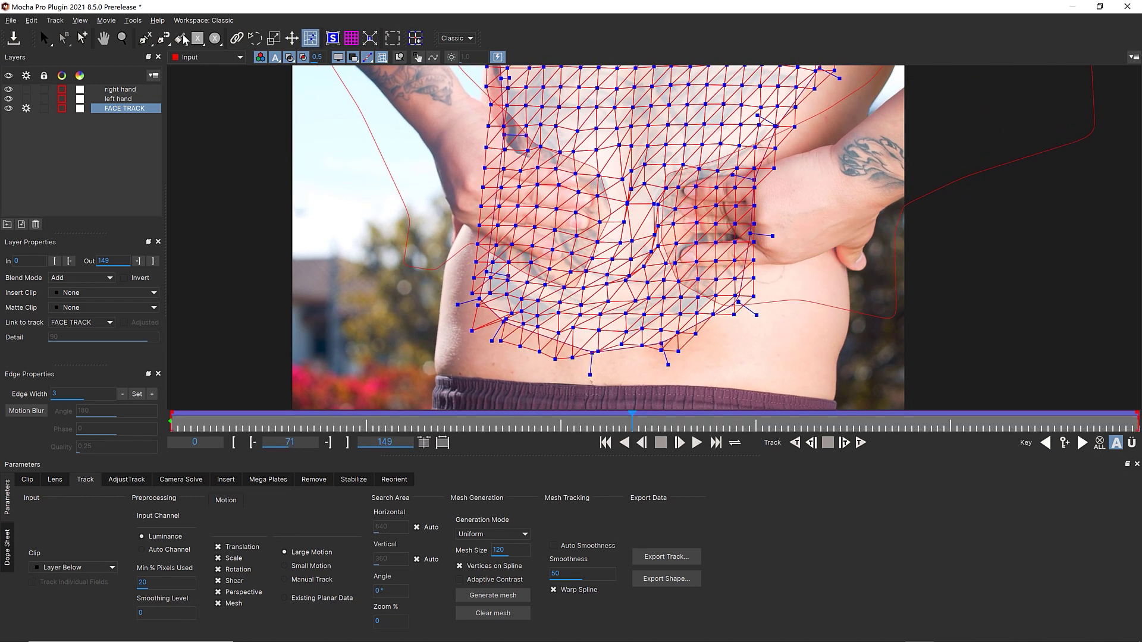
left_click(121, 38)
left_click_drag(611, 158, 652, 215)
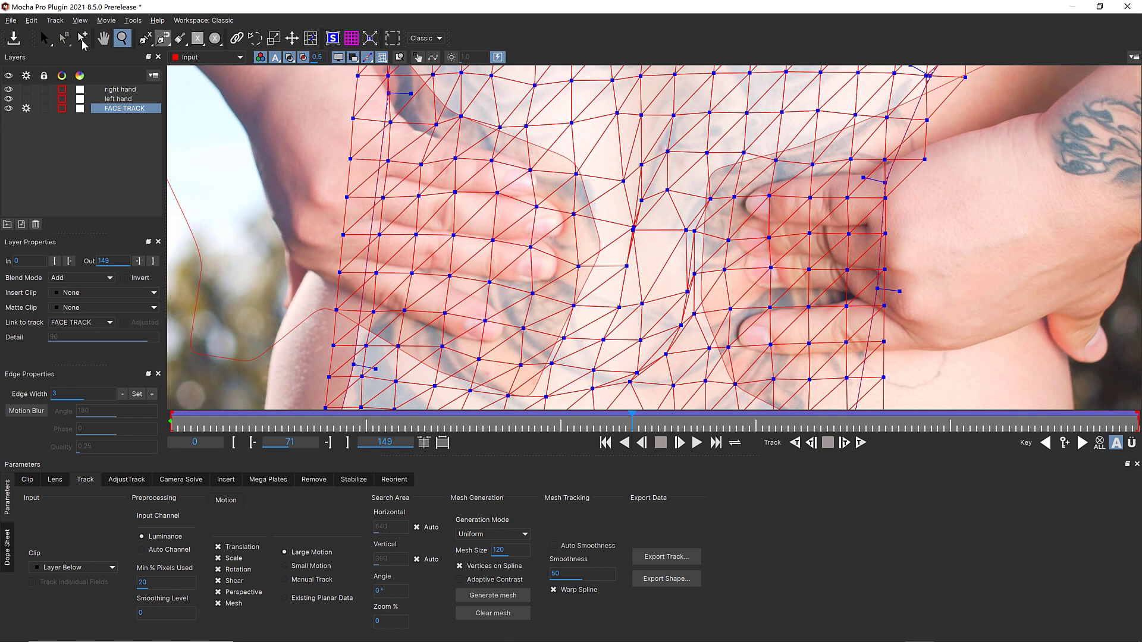
left_click(310, 37)
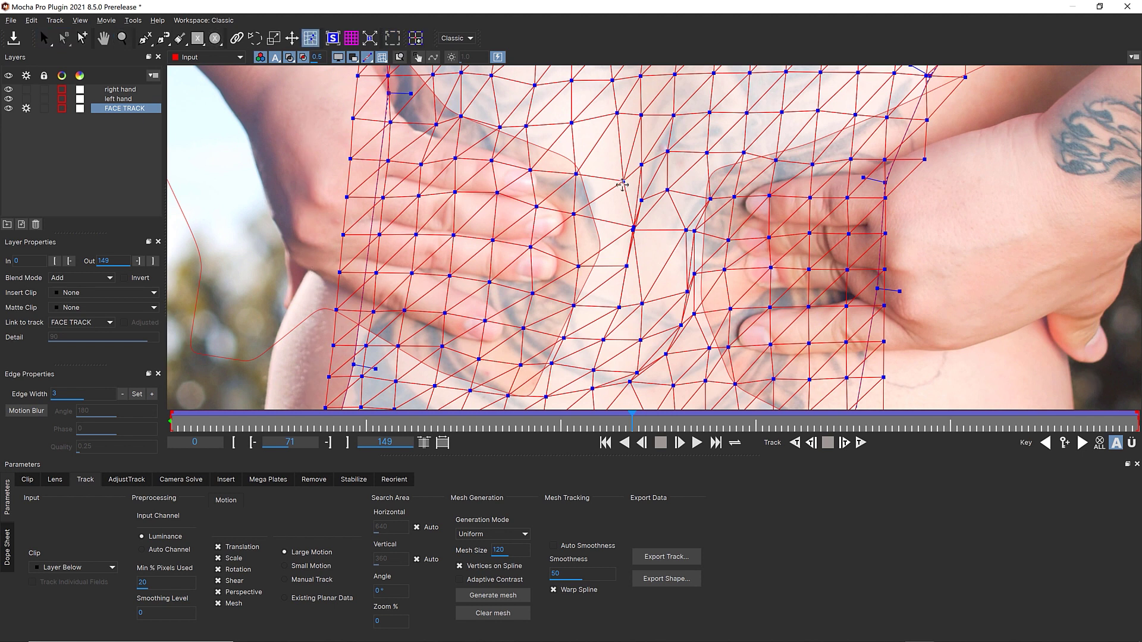
left_click_drag(630, 228, 647, 197)
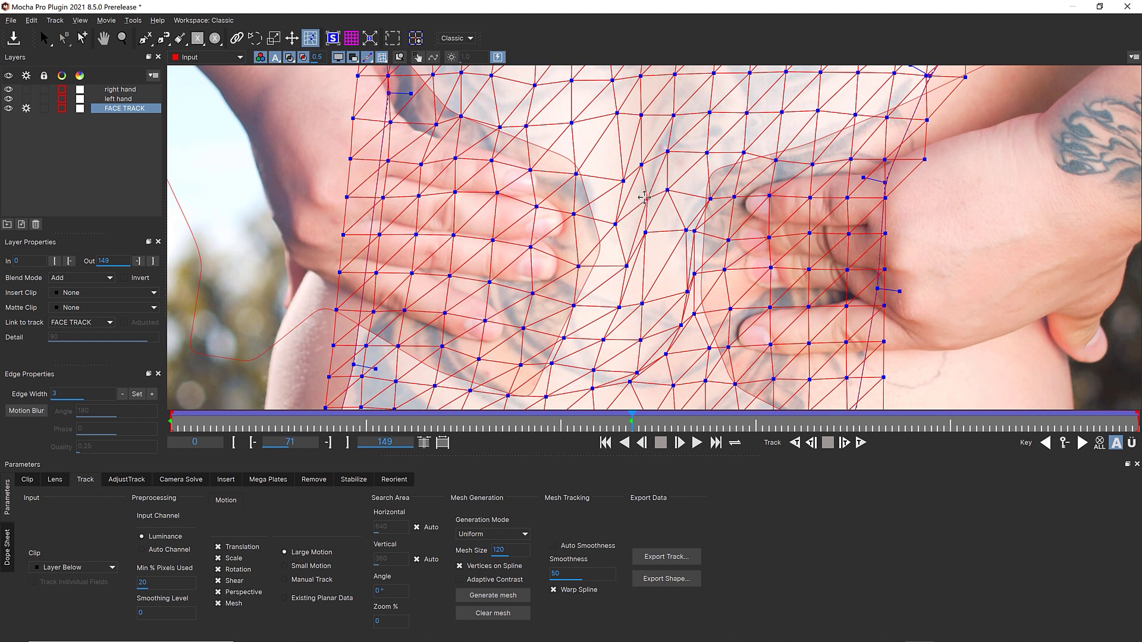
left_click_drag(626, 266, 608, 267)
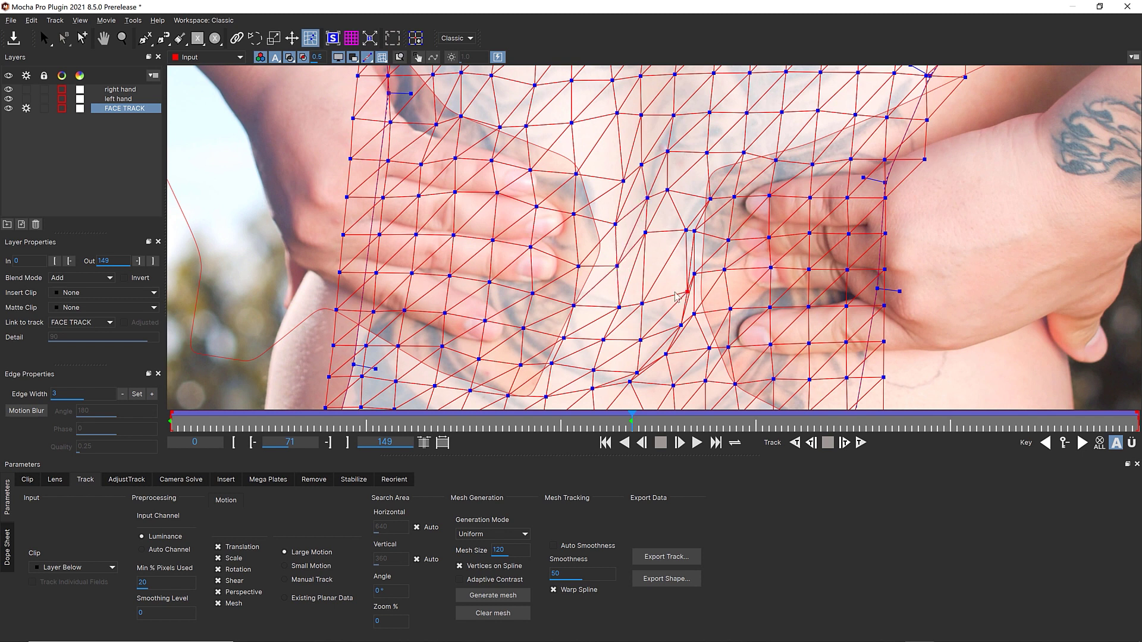
left_click_drag(676, 296, 659, 291)
left_click_drag(685, 231, 669, 229)
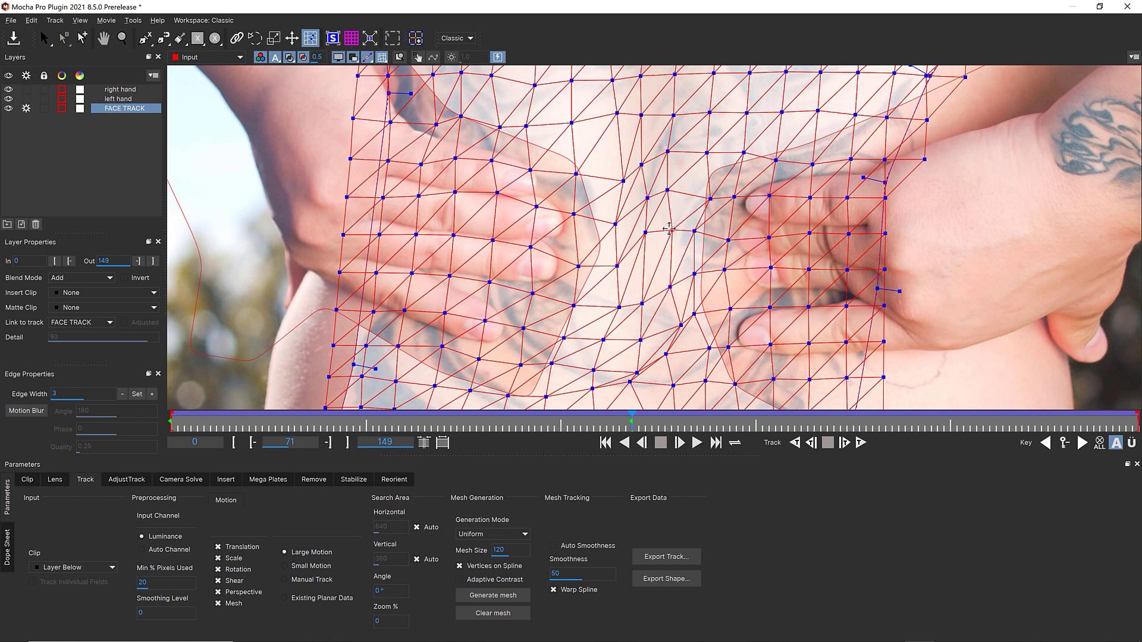
left_click_drag(630, 420, 281, 398)
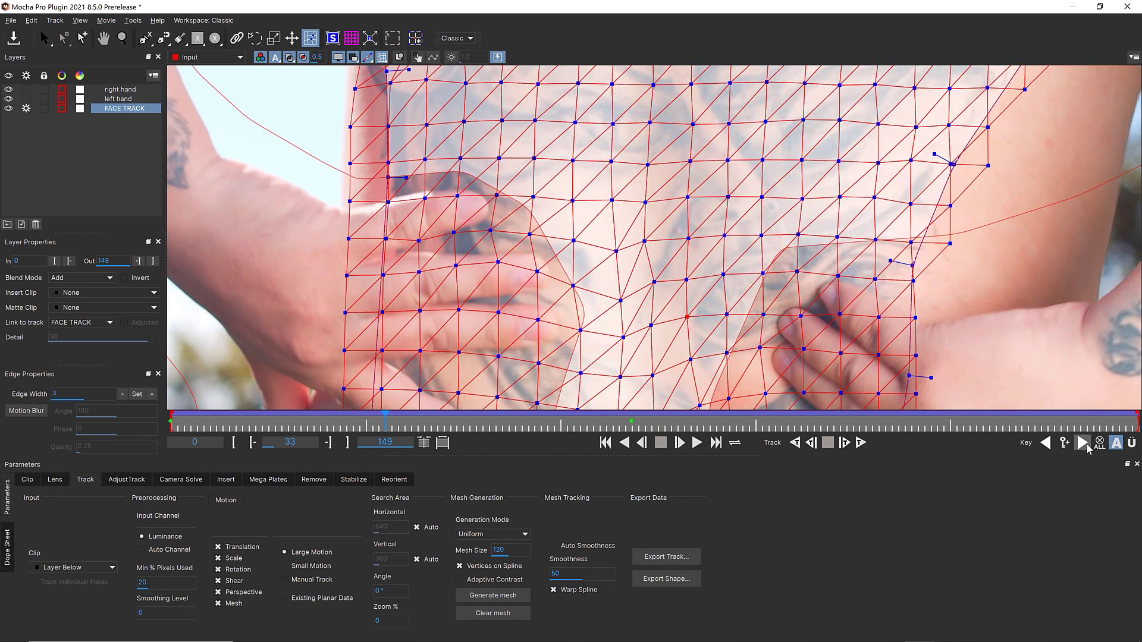
left_click(1084, 443)
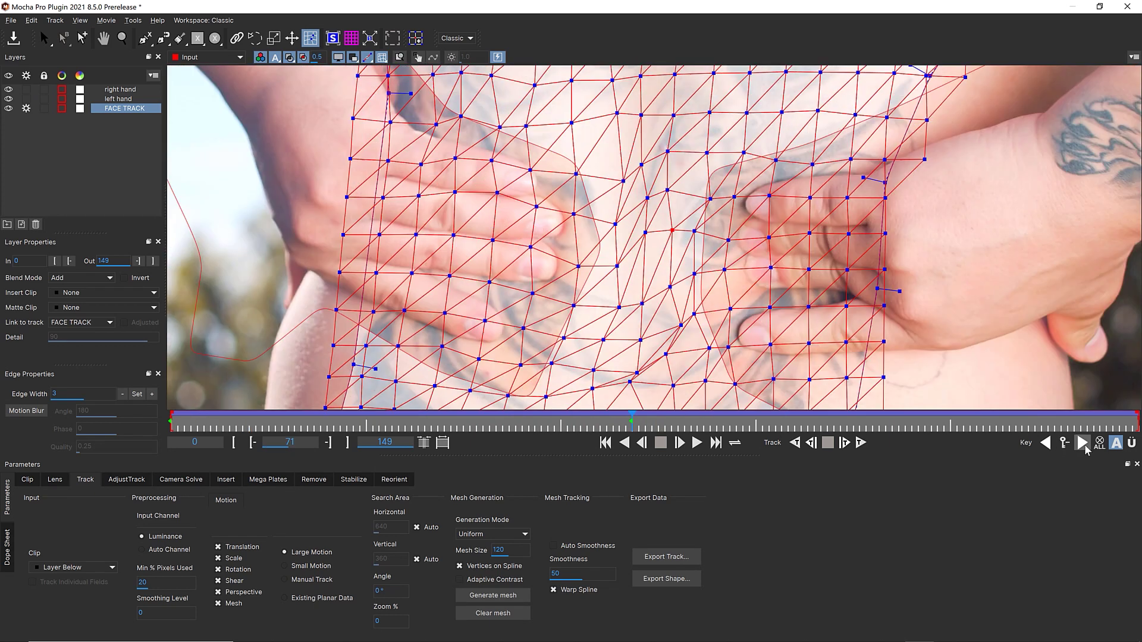
left_click(1064, 445)
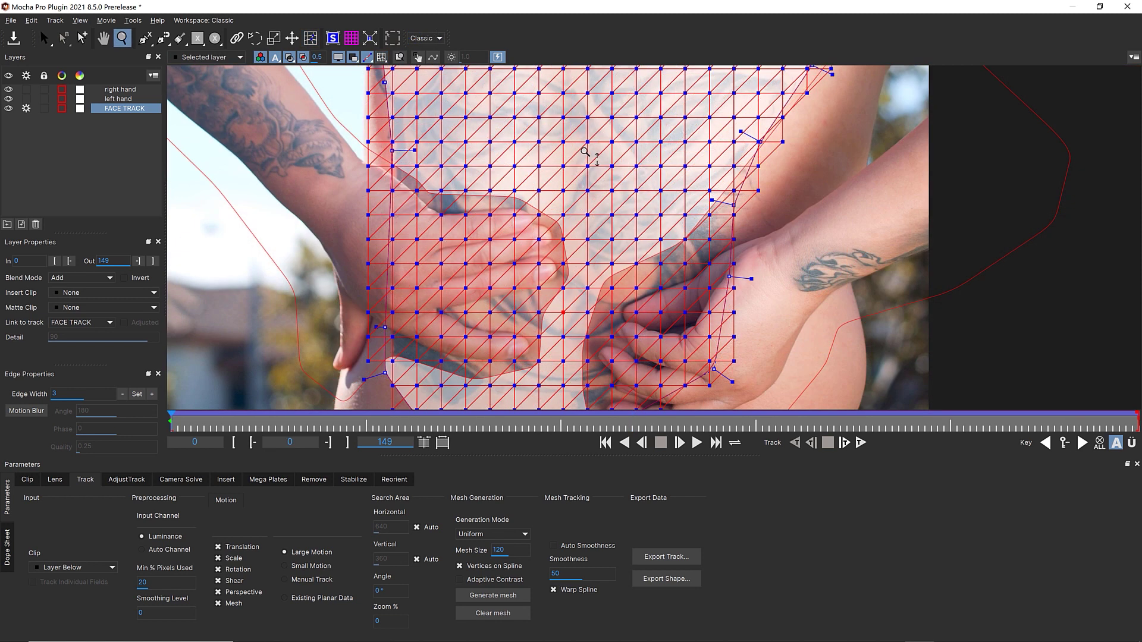
Stop tracking FACE TRACK and hide the right hand, left hand and FACE TRACK layers.
key("s")
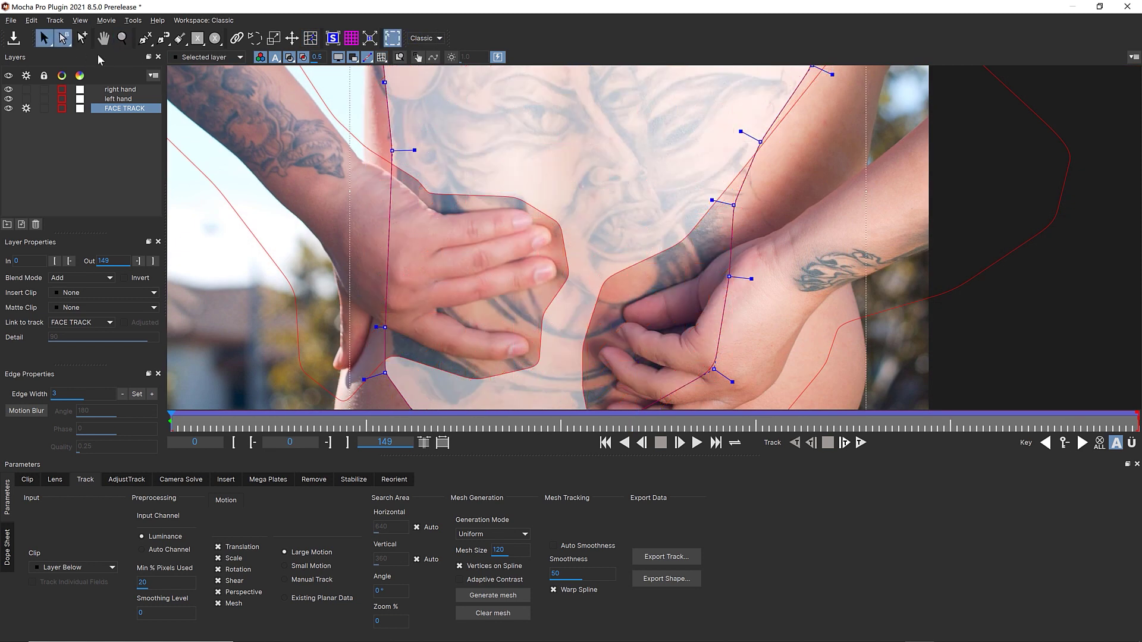
left_click(27, 107)
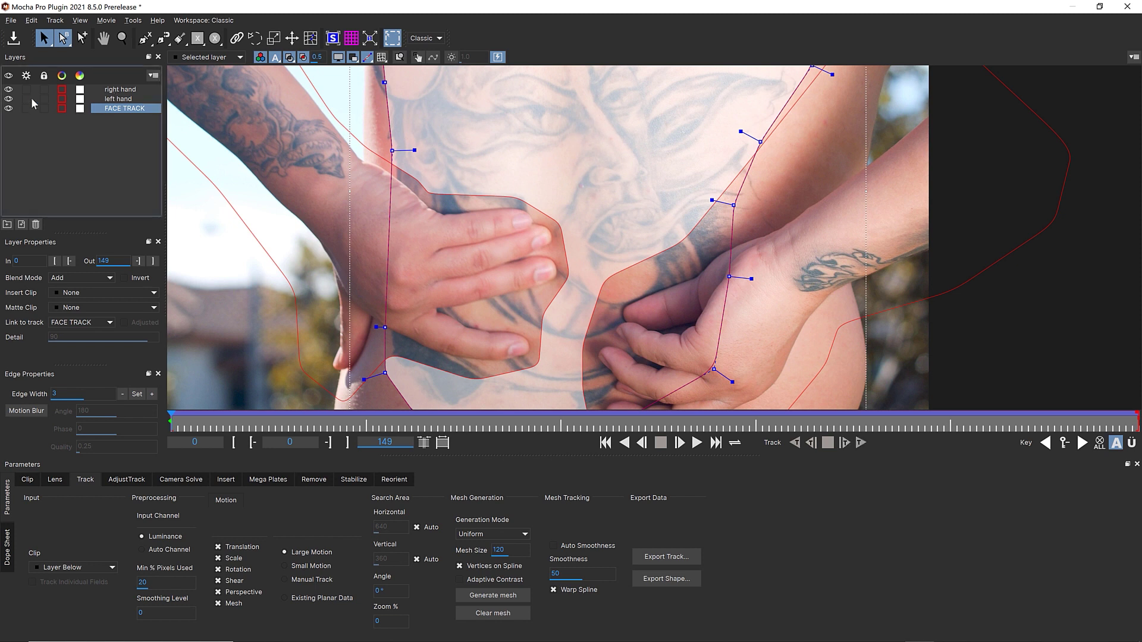
left_click(8, 89)
left_click(8, 98)
left_click(9, 108)
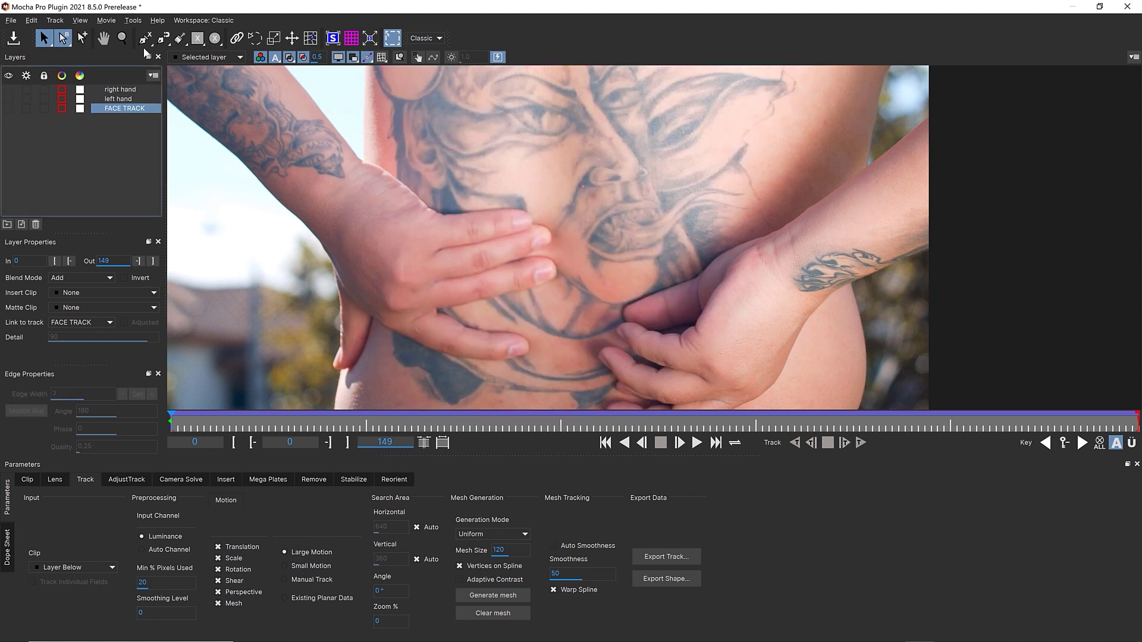
scroll(341, 116, "down", 2)
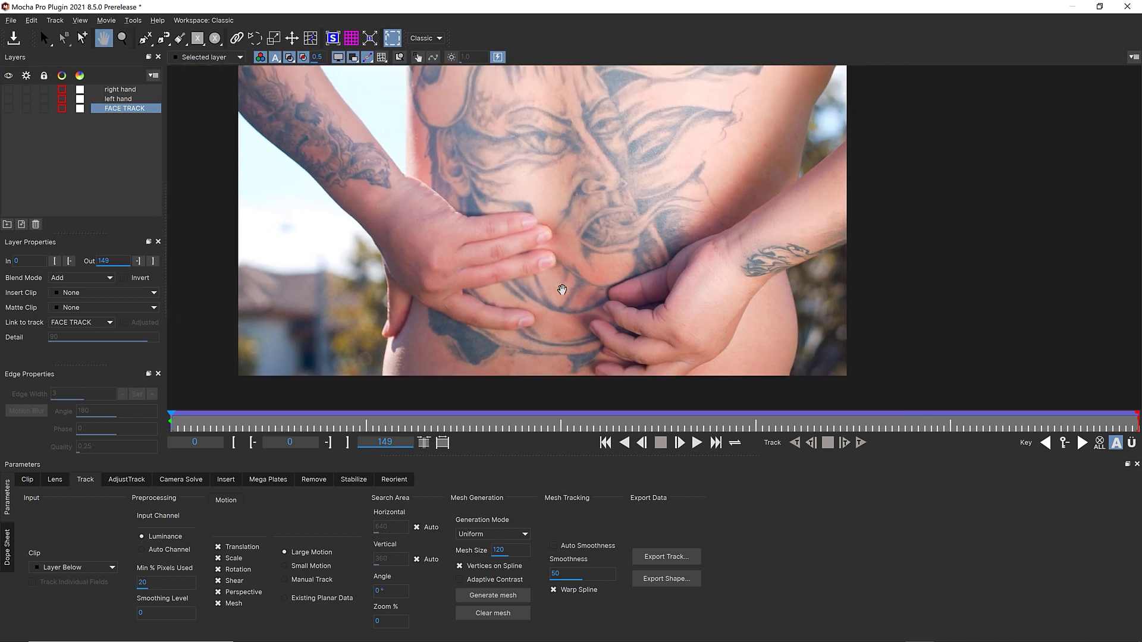
Start an X-Spline at the top of the tattoo face and trace down its right edge.
key("ctrl+l")
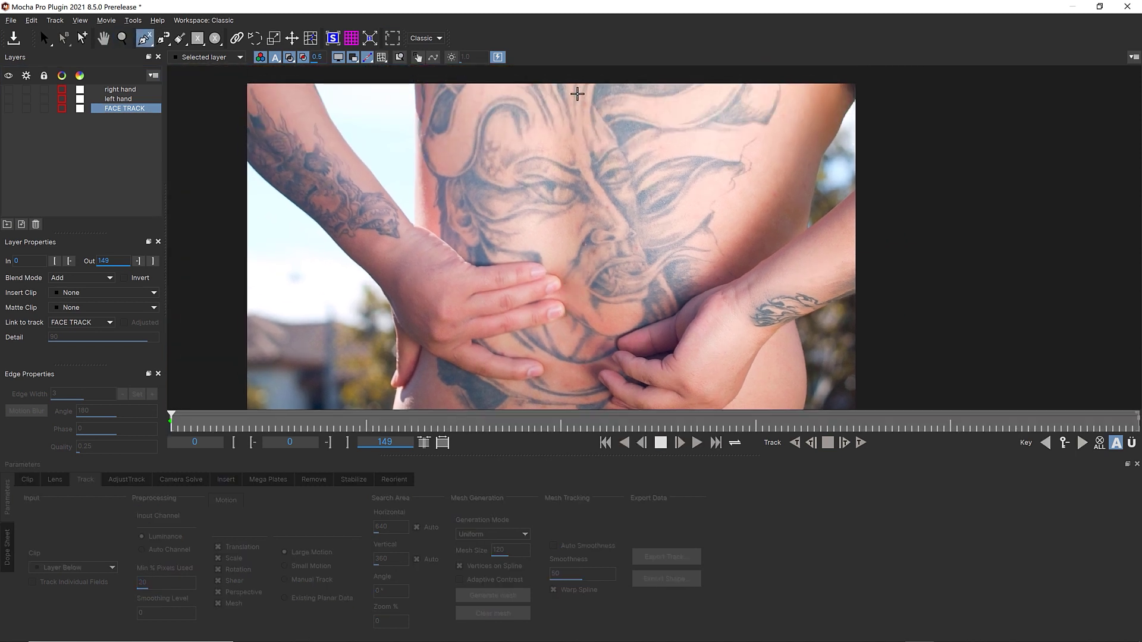
left_click(605, 119)
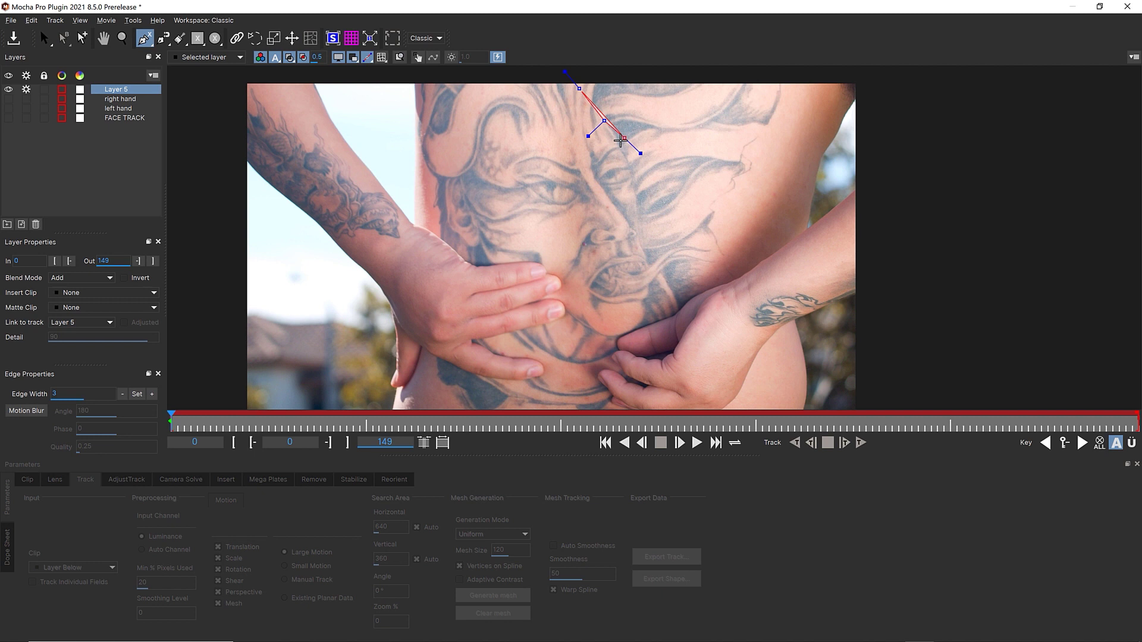
left_click(620, 141)
left_click(620, 149)
left_click(630, 163)
left_click(635, 189)
left_click(635, 206)
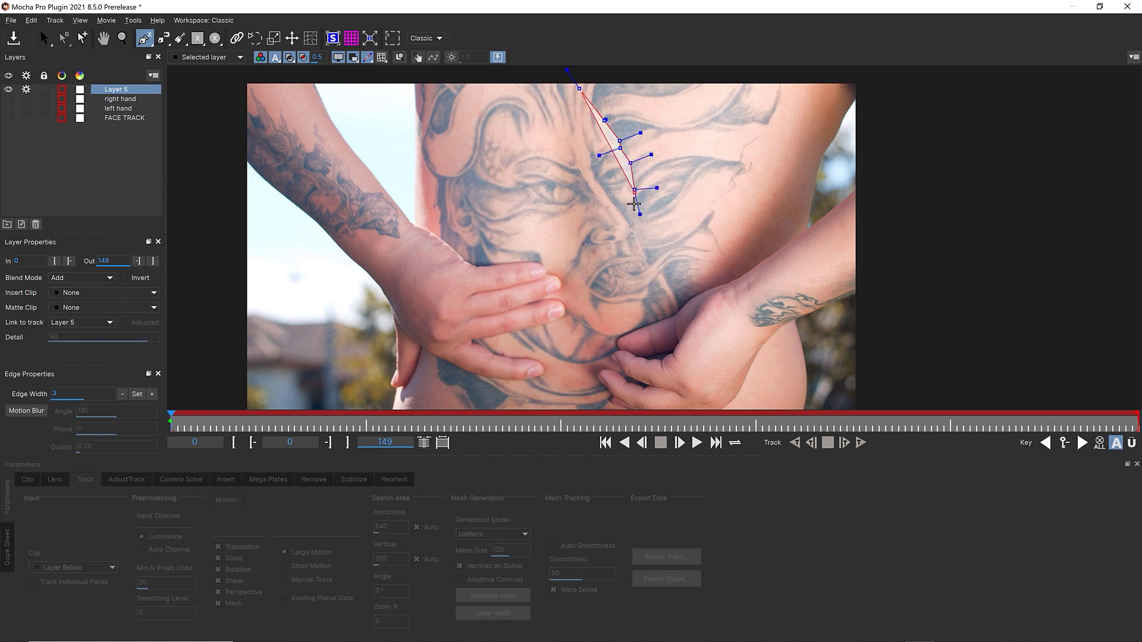
left_click(638, 238)
left_click(647, 263)
left_click(647, 300)
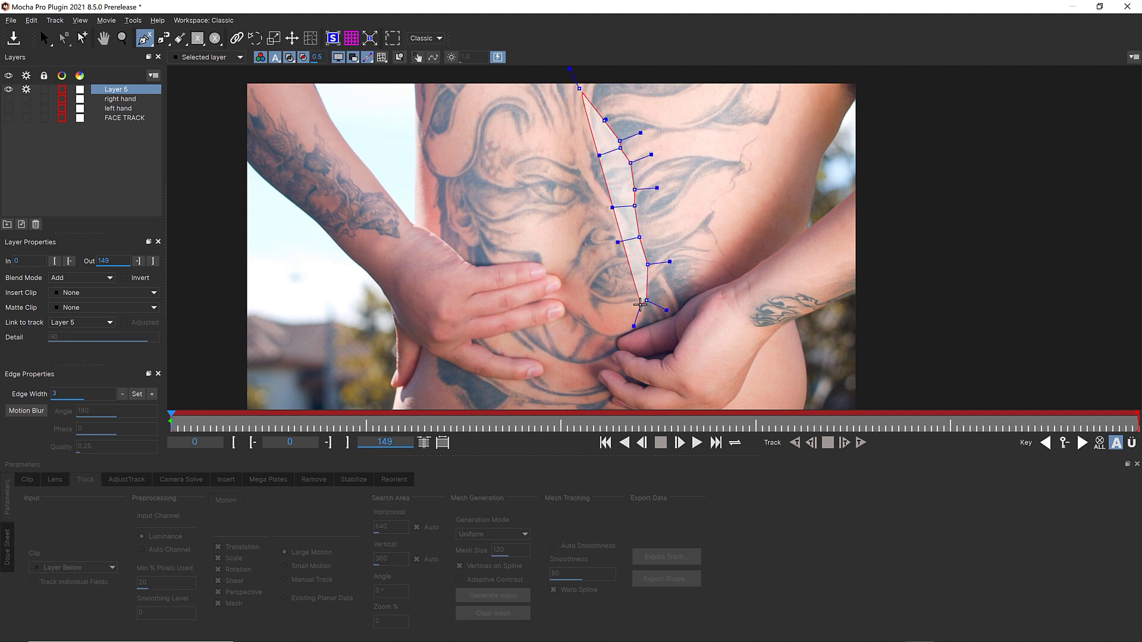
left_click(641, 305)
Trace the spline along the bottom and up the left side of the face, then close it.
left_click(644, 320)
left_click(628, 334)
left_click(608, 334)
left_click(578, 319)
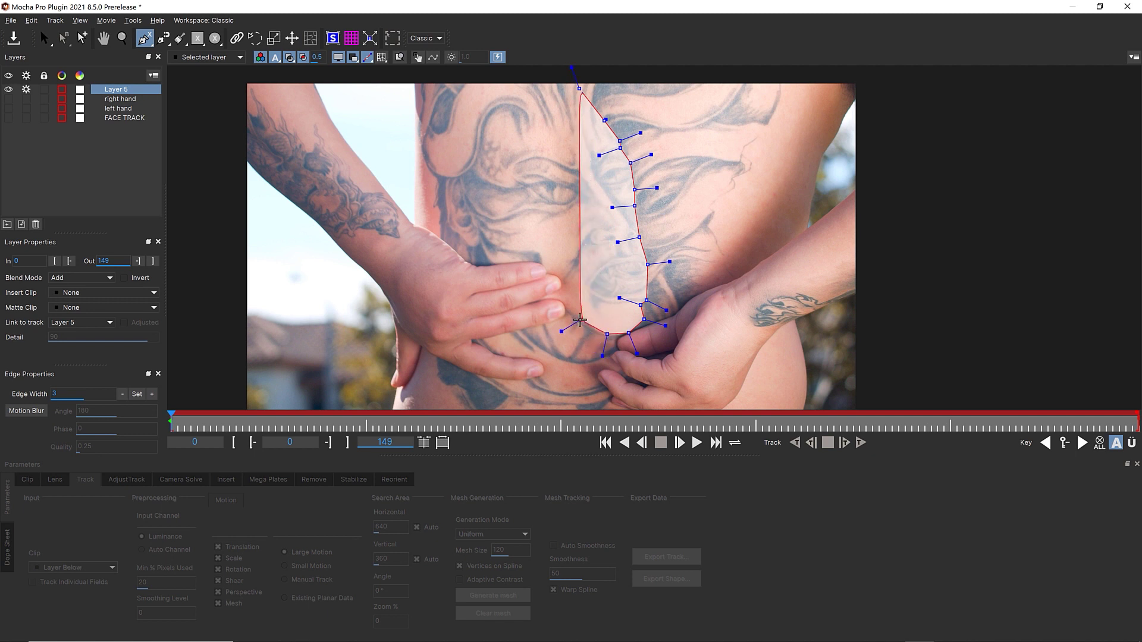
left_click(555, 310)
left_click(509, 290)
left_click(489, 261)
left_click(481, 226)
left_click(459, 174)
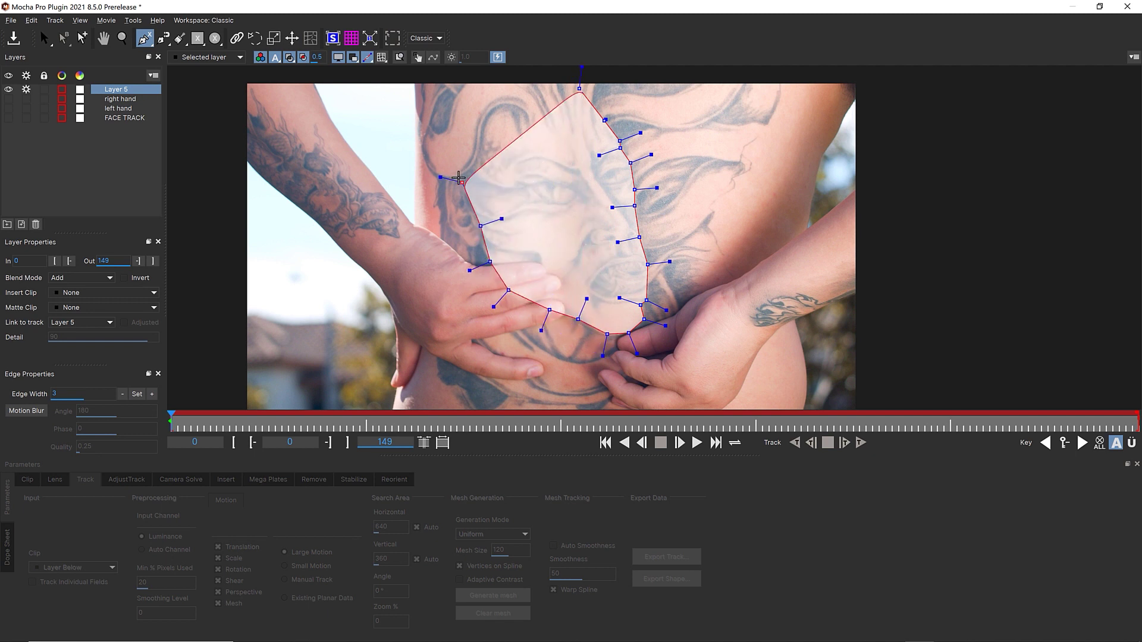
left_click(457, 144)
left_click(484, 89)
left_click(509, 79)
right_click(509, 80)
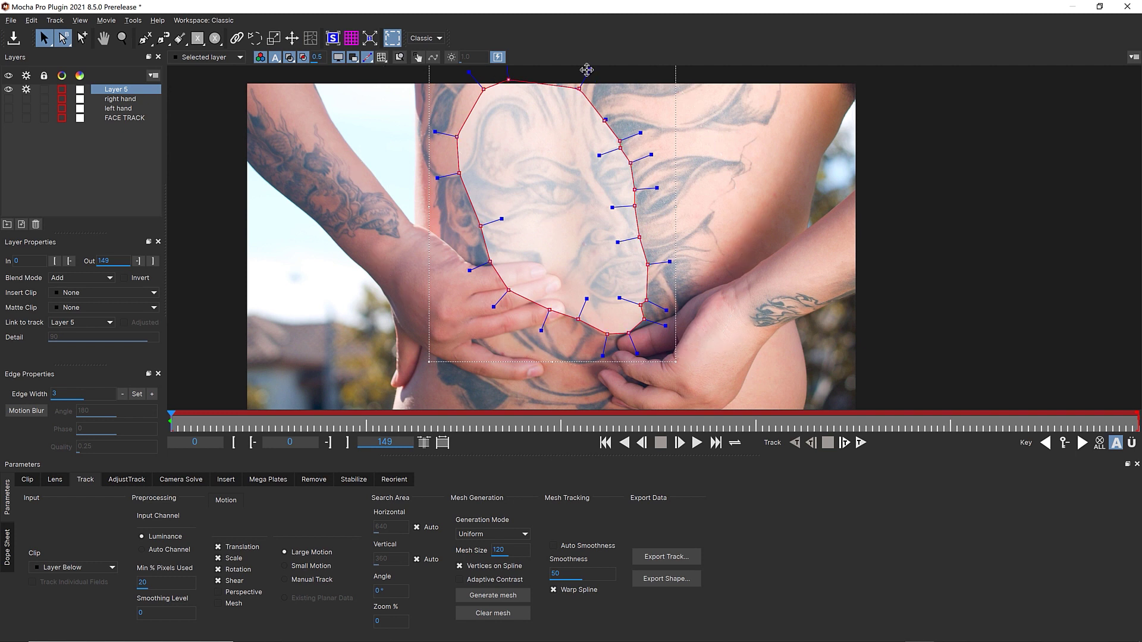
Smooth the closed face outline and rename its layer 'face roto'.
left_click(575, 93)
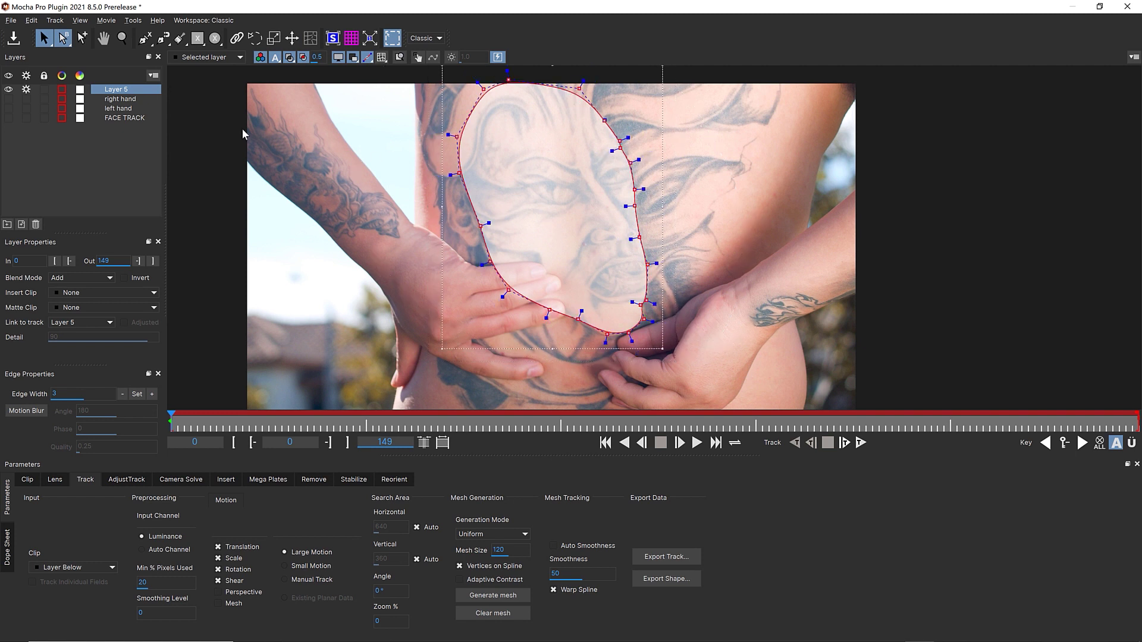
double_click(127, 91)
type("face roto")
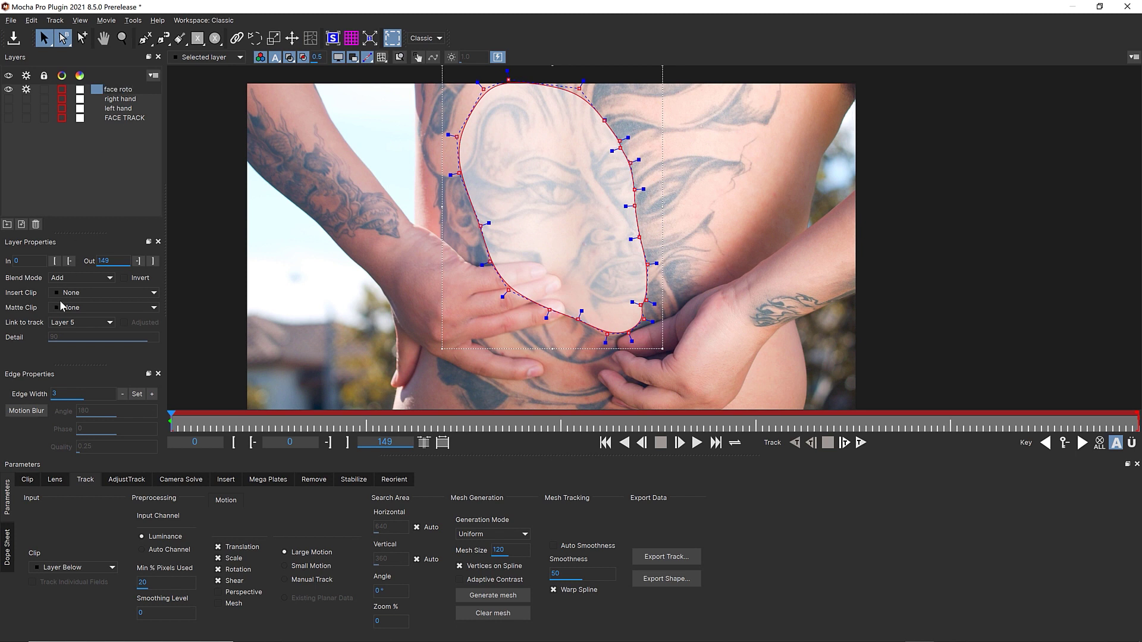
Link face roto to the FACE TRACK track and play the clip to check it follows.
left_click(69, 325)
left_click(72, 378)
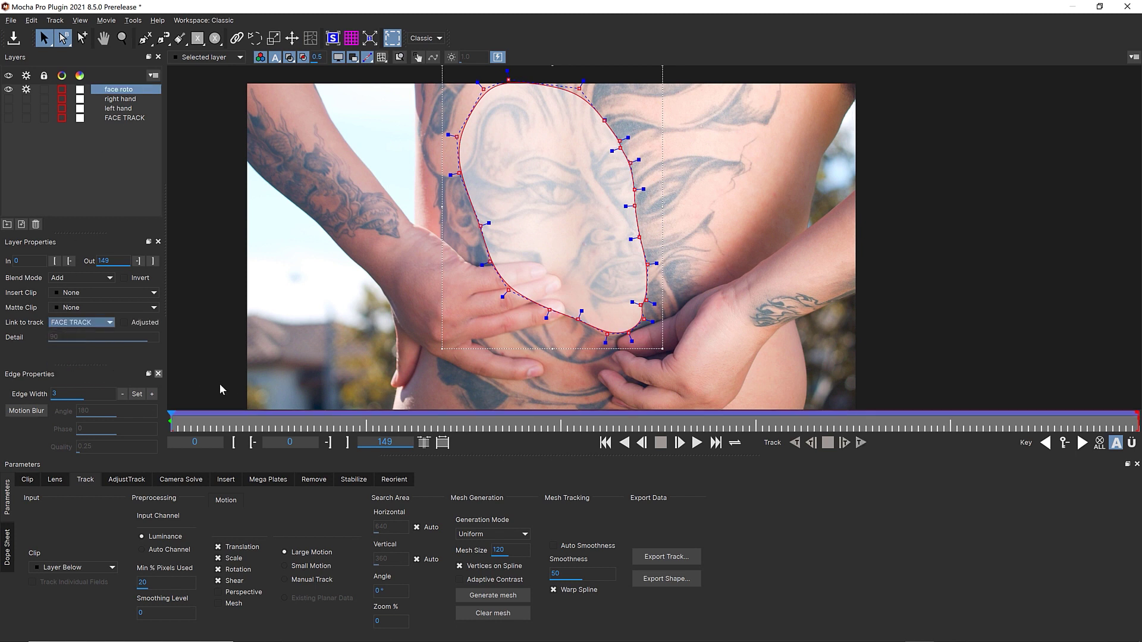
left_click(696, 443)
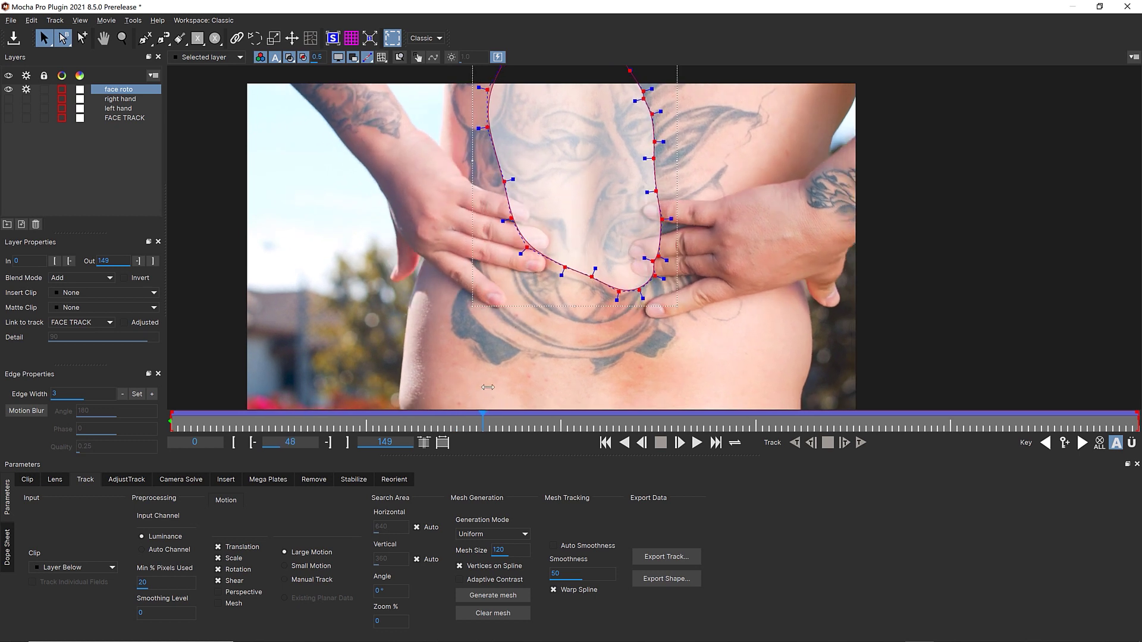
At frame 45, select the lower outline points and adjust them to fit the face.
key("space")
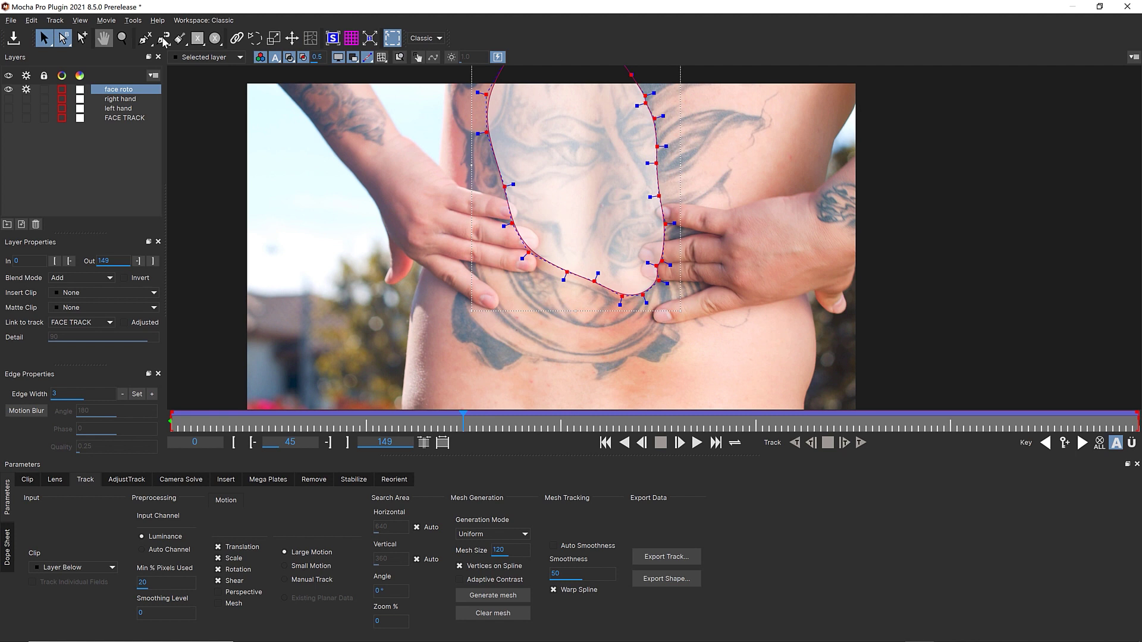
mouse_move(544, 240)
left_mouse_down()
mouse_move(495, 246)
mouse_move(530, 286)
mouse_move(584, 298)
mouse_move(605, 277)
mouse_move(555, 260)
mouse_move(523, 266)
left_mouse_up()
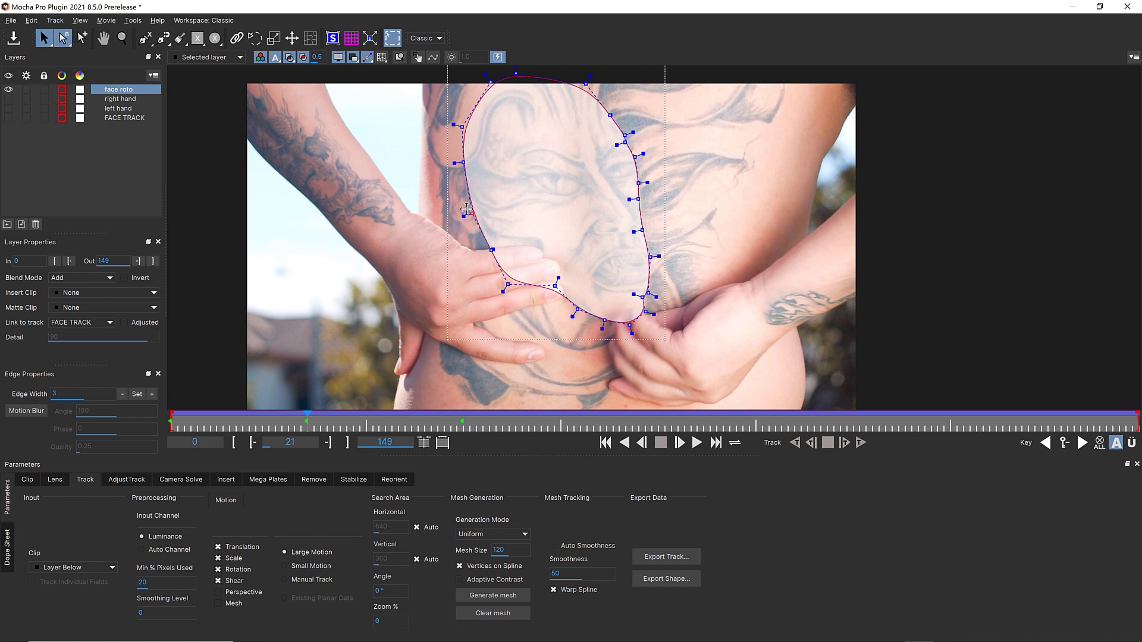
mouse_move(595, 313)
left_mouse_down()
mouse_move(645, 318)
mouse_move(571, 307)
left_mouse_up()
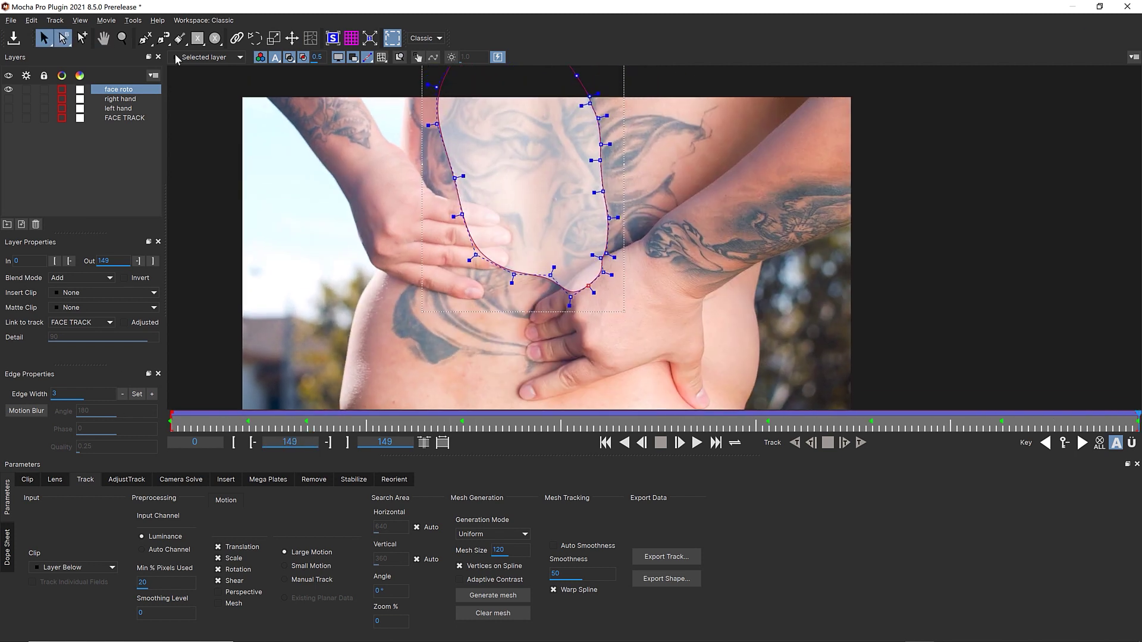
Start a new X-Spline over the left hand and extend it down the back.
left_click(144, 38)
left_click(478, 208)
left_click(467, 241)
left_click(437, 262)
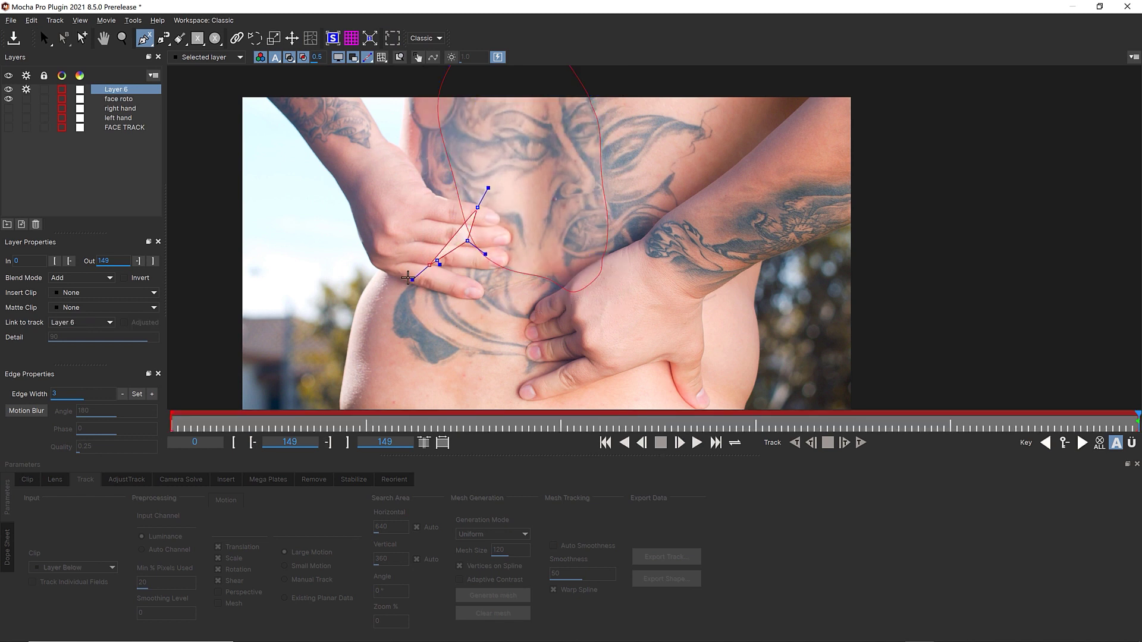
left_click(407, 280)
left_click(393, 315)
left_click(402, 335)
left_click(418, 340)
left_click(423, 363)
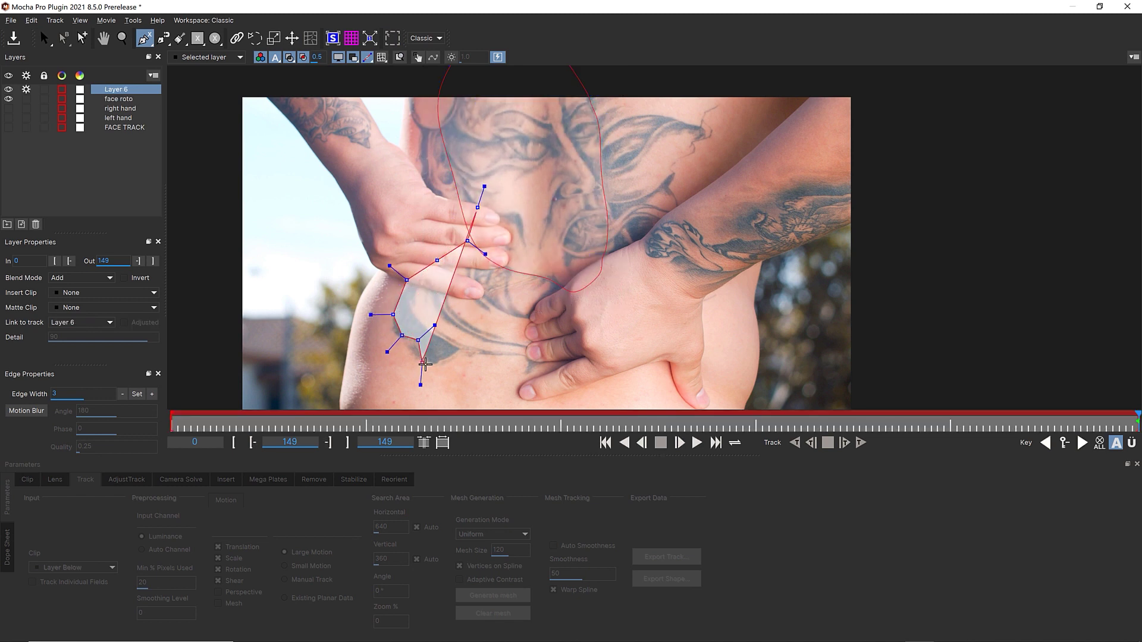
Carry the new shape across the lower back and close it up its right side.
left_click(445, 363)
left_click(466, 352)
left_click(502, 357)
left_click(526, 360)
left_click(556, 359)
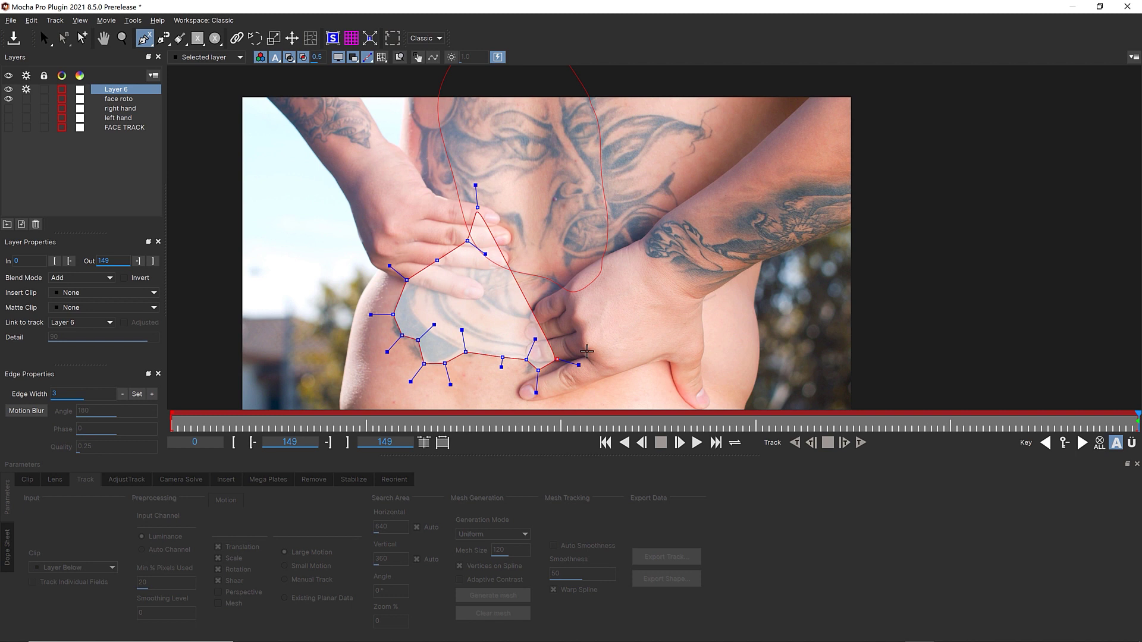
left_click(600, 347)
left_click(629, 314)
left_click(618, 254)
left_click(564, 210)
left_click(543, 201)
left_click(478, 207)
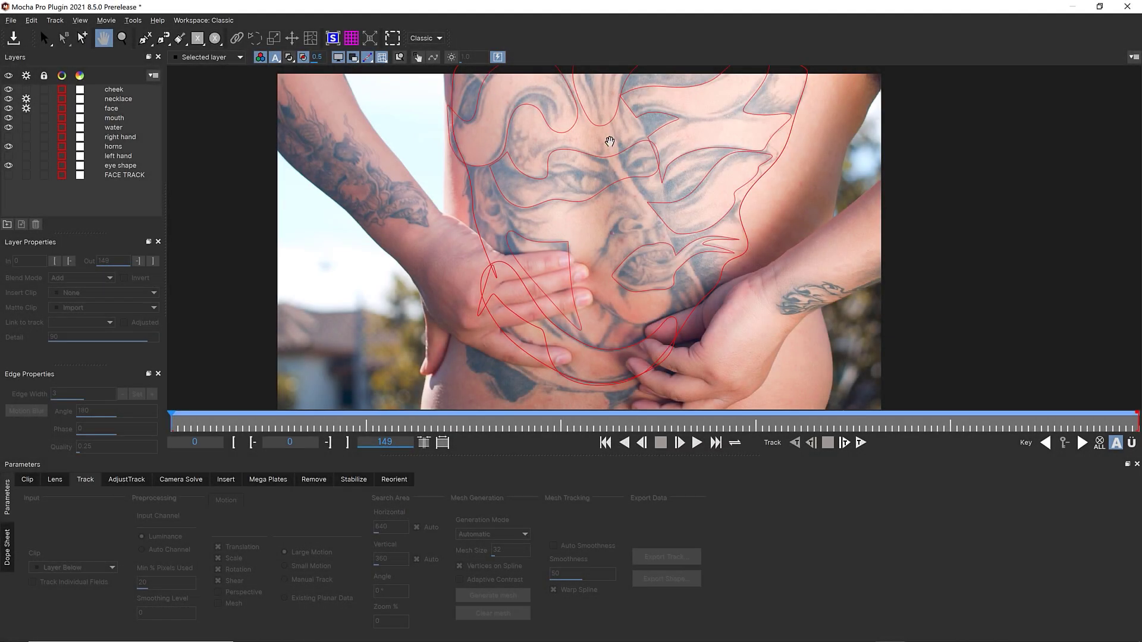
Select the eye, mouth and cheek shapes to inspect them.
key("s")
left_click(575, 150)
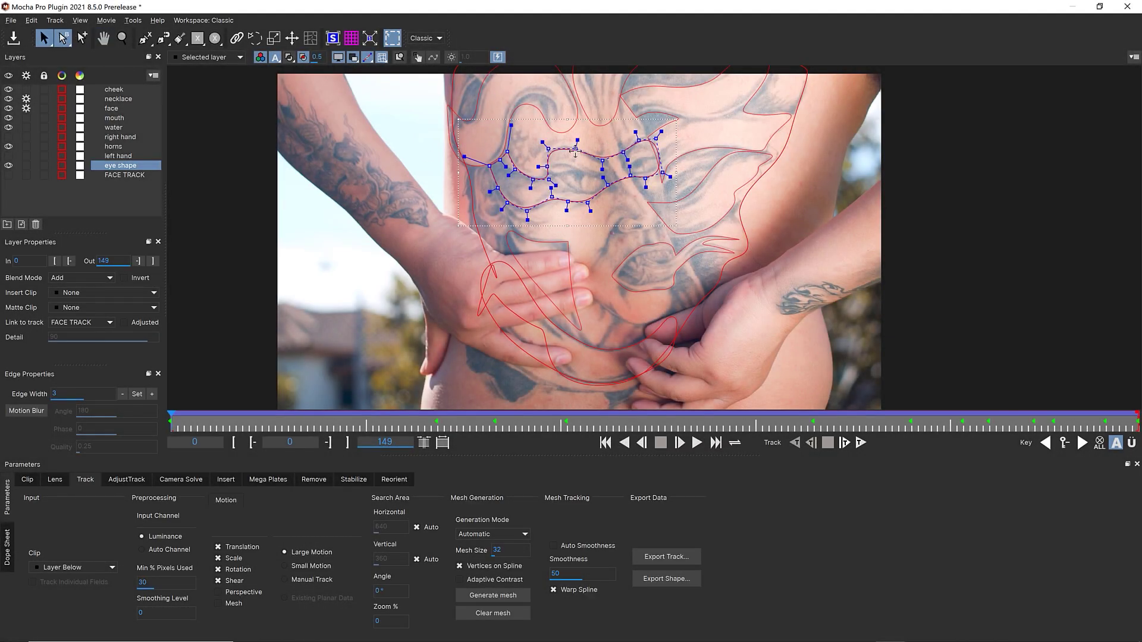
left_click(631, 256)
left_click(512, 264)
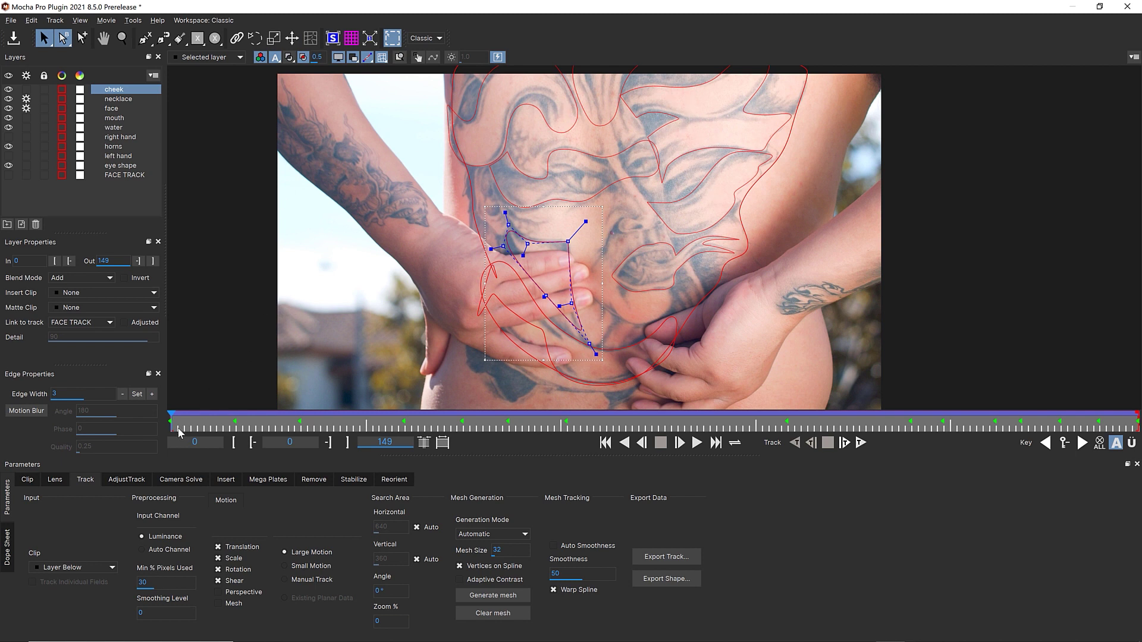
Check the tracking at frame 131 and hide all the shape layers.
left_click_drag(184, 419, 83, 370)
left_click_drag(9, 91, 9, 172)
left_click_drag(26, 99, 26, 109)
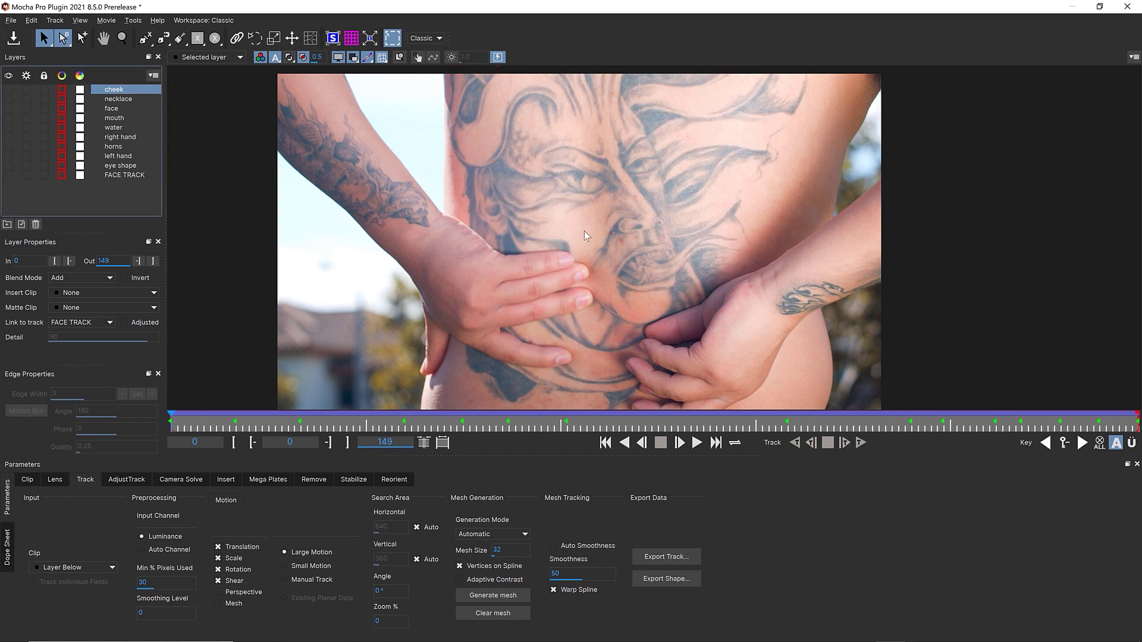
Draw a new spline across the fingers and around the fingertips near the mouth.
key("ctrl+l")
left_click(462, 280)
left_click(469, 261)
left_click(506, 254)
left_click(539, 254)
left_click(569, 250)
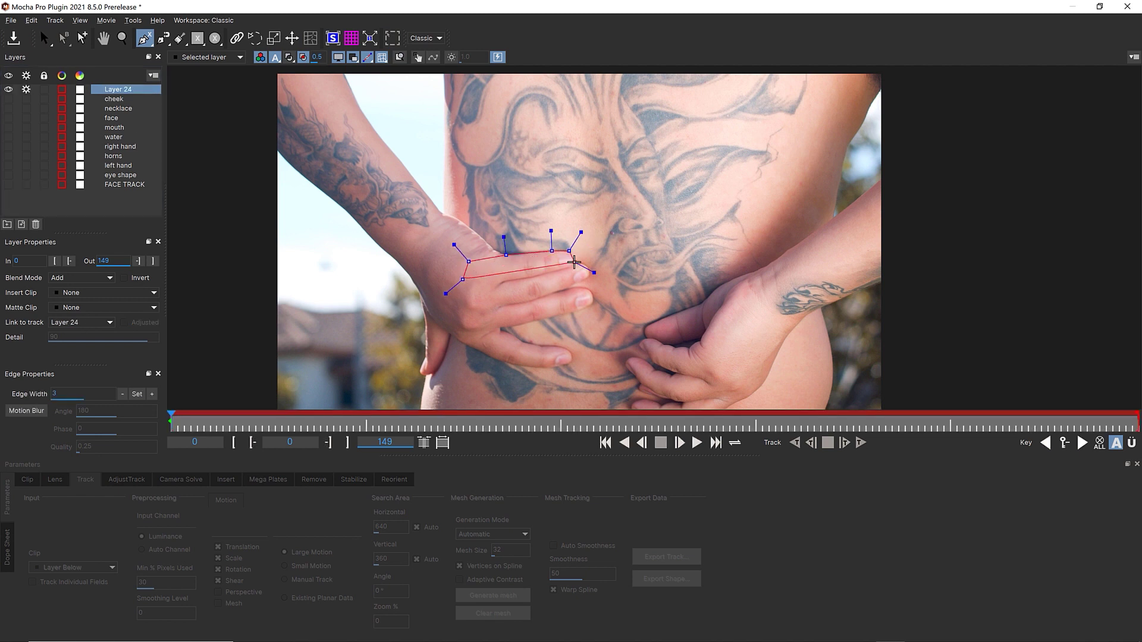
left_click(574, 262)
left_click(586, 269)
left_click(577, 279)
left_click(589, 286)
left_click(596, 298)
left_click(589, 307)
left_click(570, 313)
Close the finger outline along the hand, smooth it, and nudge a point onto the fingertip.
left_click(555, 315)
left_click(527, 326)
left_click(504, 330)
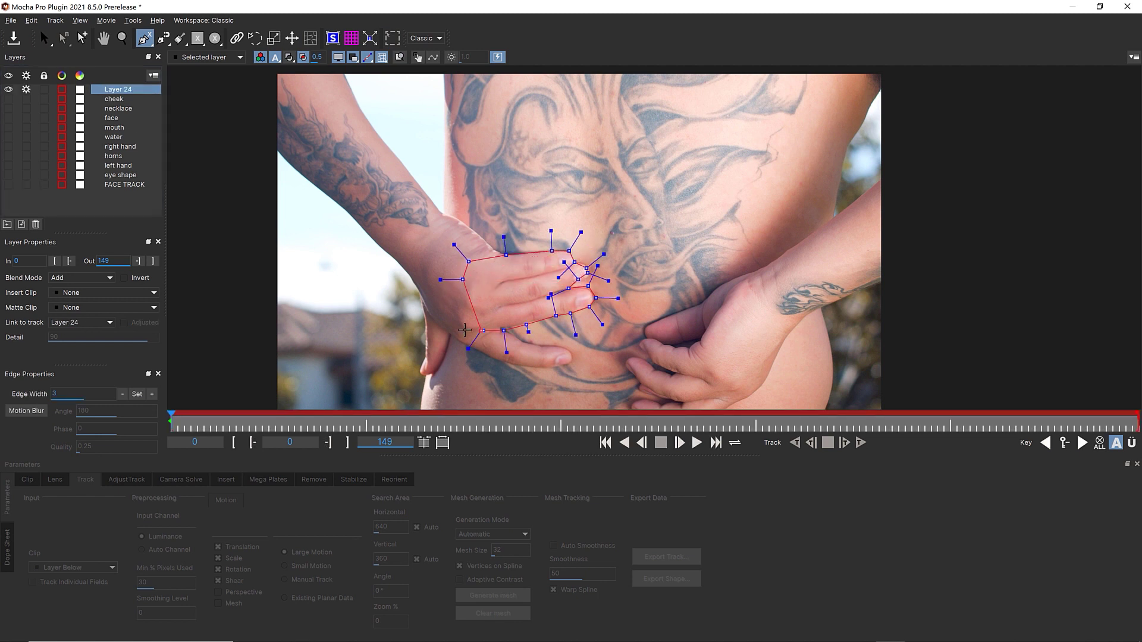
left_click(482, 330)
left_click(456, 325)
left_click(450, 311)
left_click(463, 280)
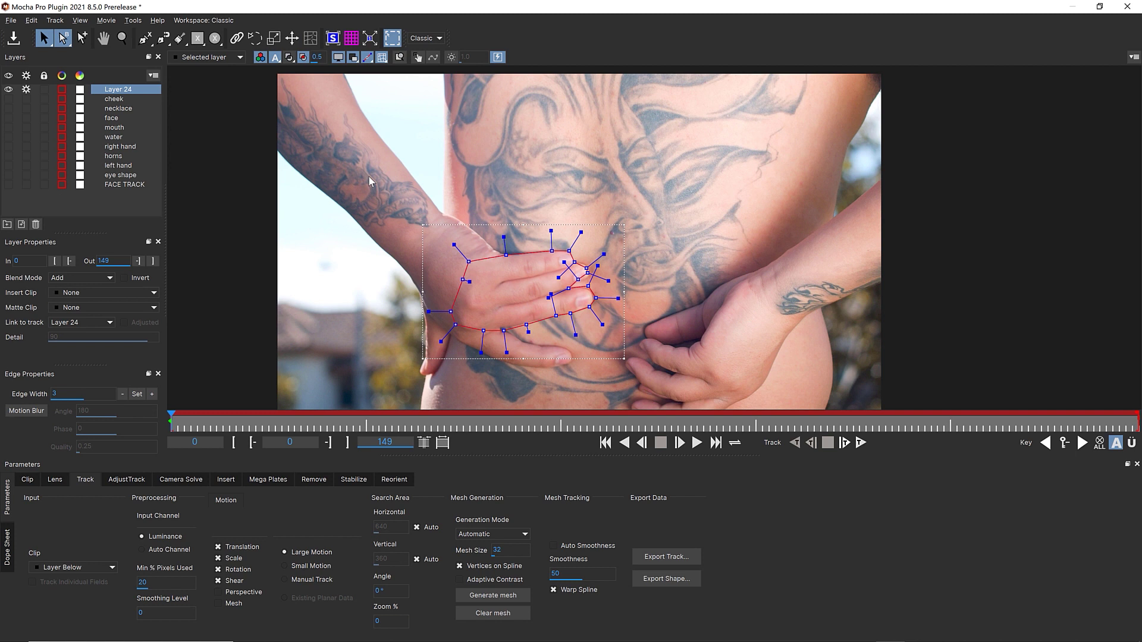
left_click(589, 264)
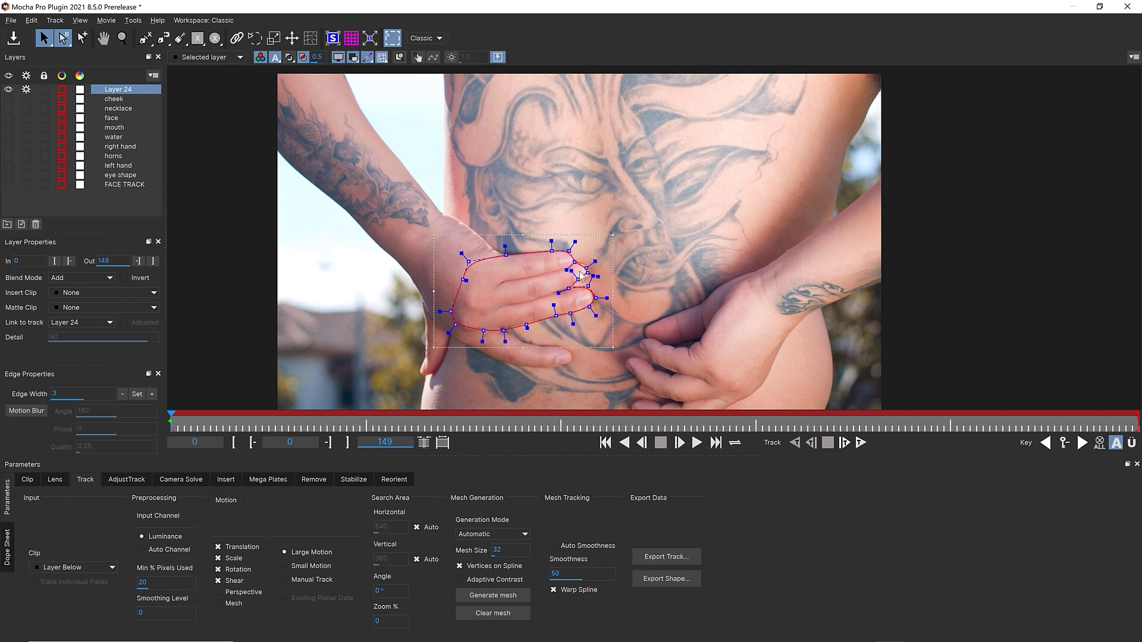
mouse_move(581, 274)
left_mouse_down()
mouse_move(588, 262)
mouse_move(561, 285)
left_mouse_up()
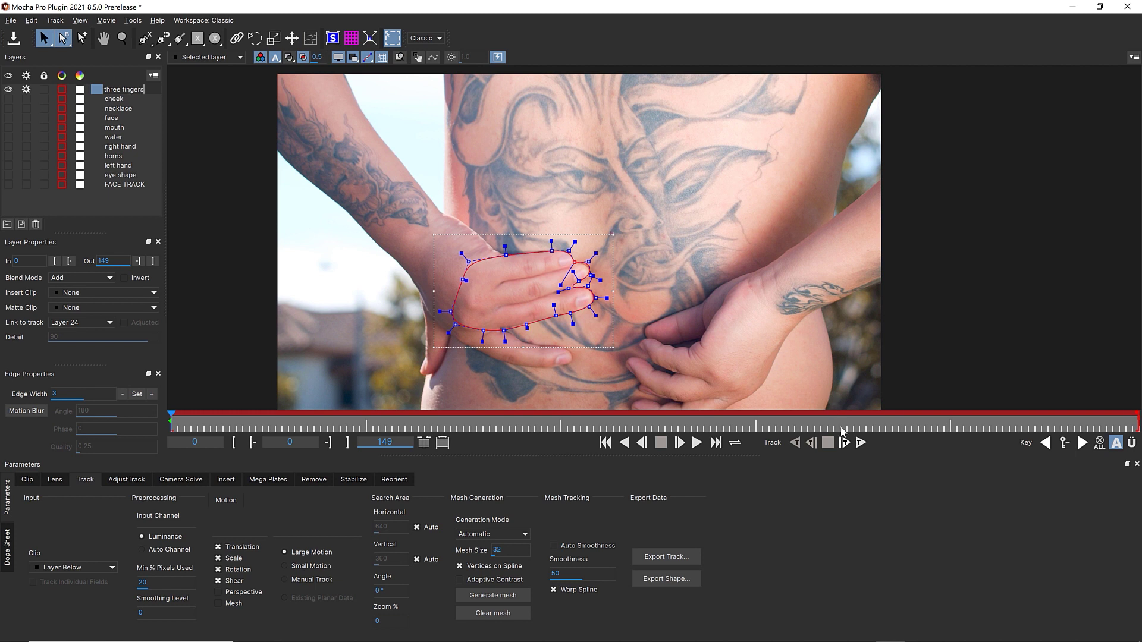
Track the three fingers shape, stop at frame 48, and refit the fingertip point at frame 36.
left_click(861, 443)
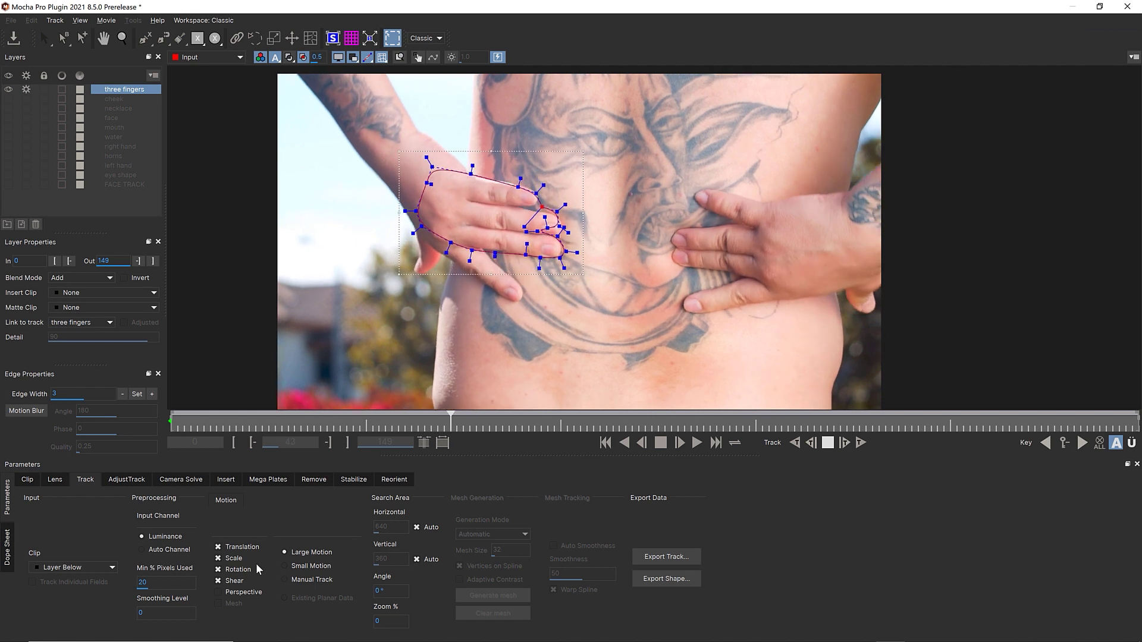
left_click(482, 420)
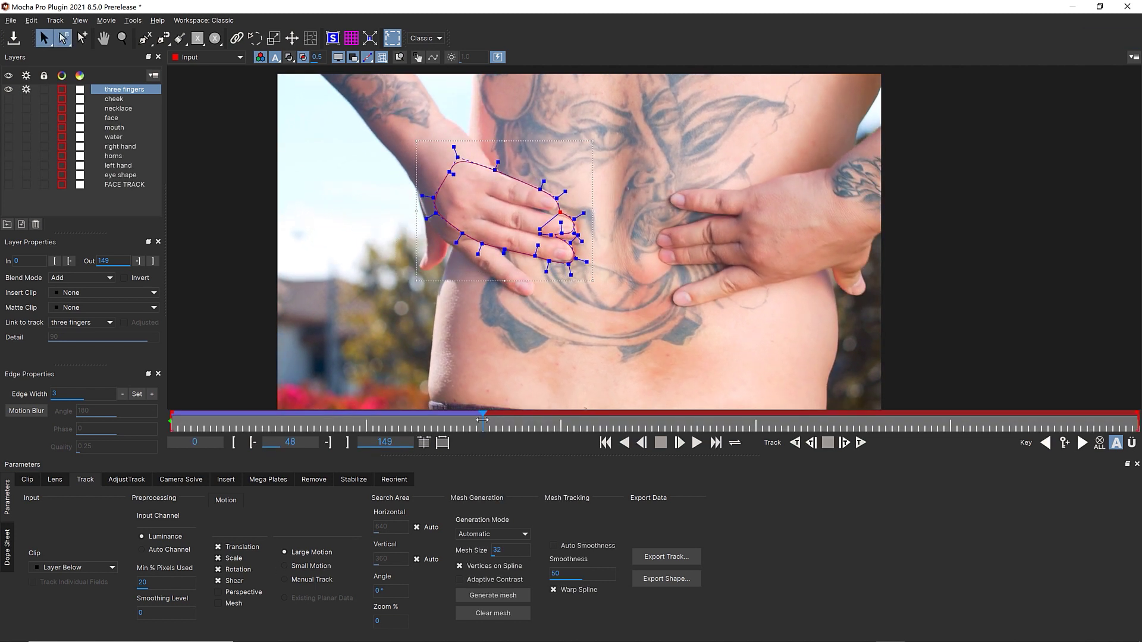
left_click_drag(482, 420, 386, 420)
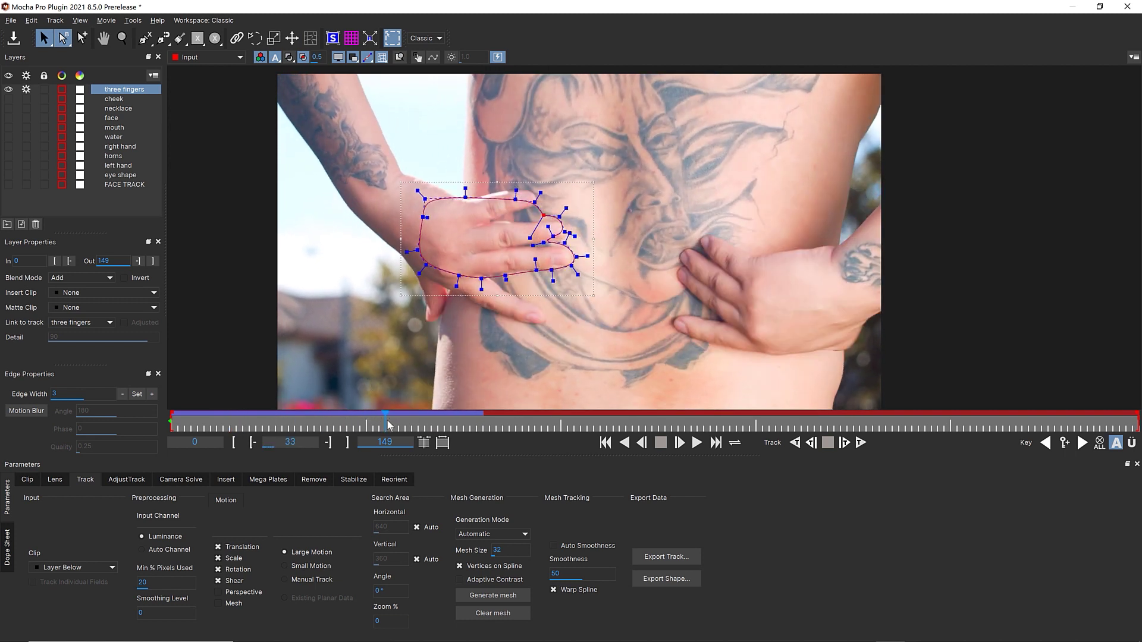
mouse_move(387, 424)
left_mouse_down()
mouse_move(418, 419)
mouse_move(328, 403)
mouse_move(393, 416)
left_mouse_up()
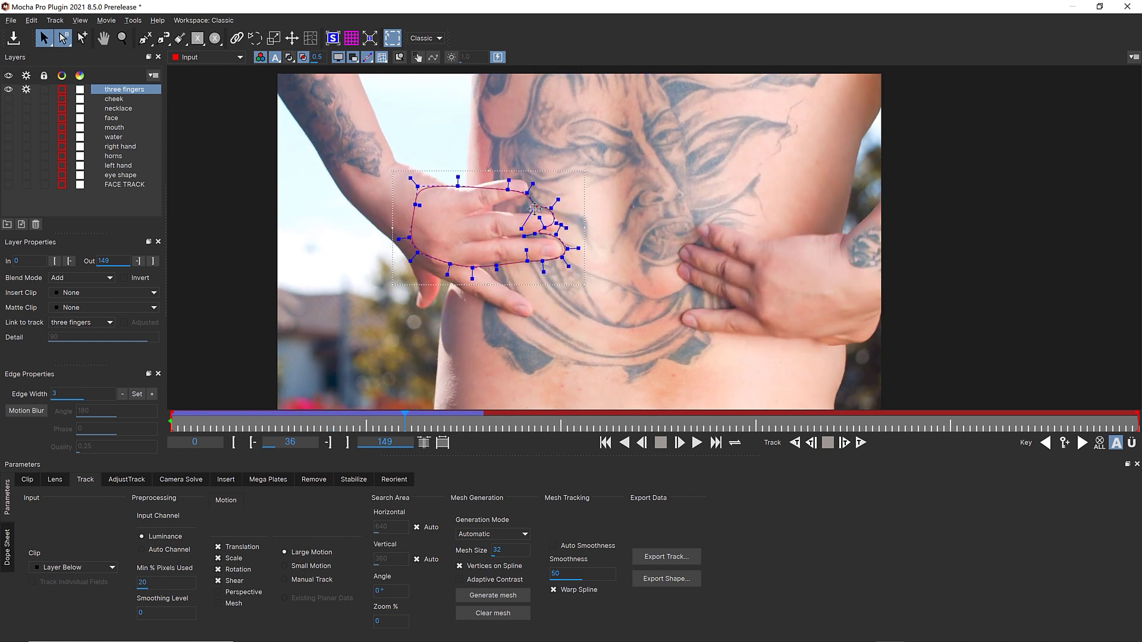
left_click_drag(468, 213, 529, 194)
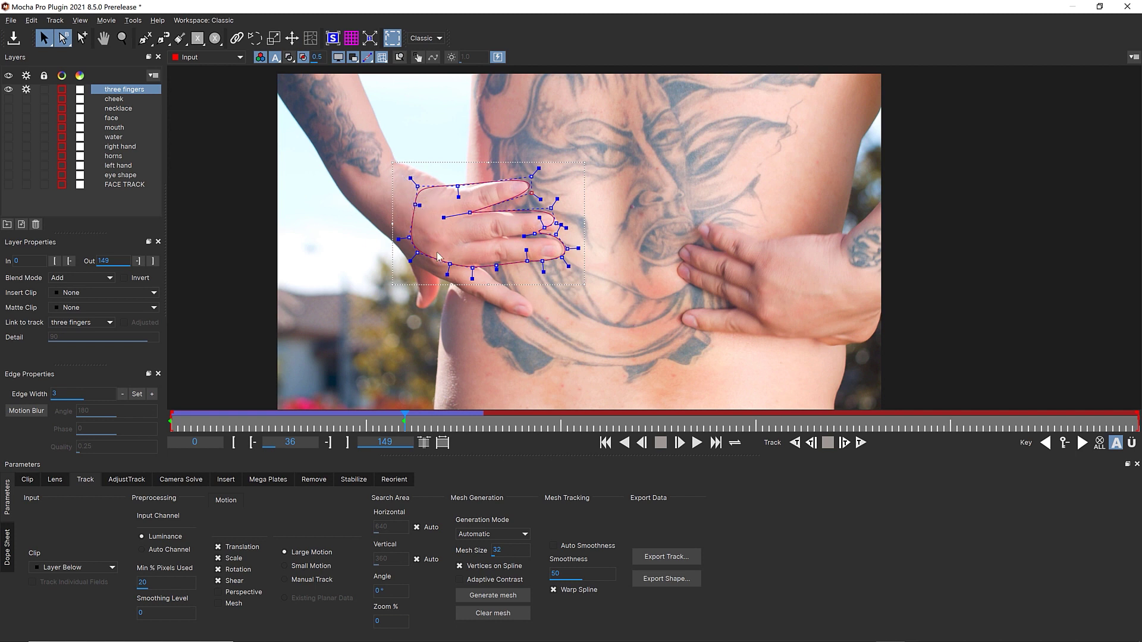
Refit the finger outline points at frames 22 and 30, then scrub back to check.
left_click_drag(389, 421, 309, 409)
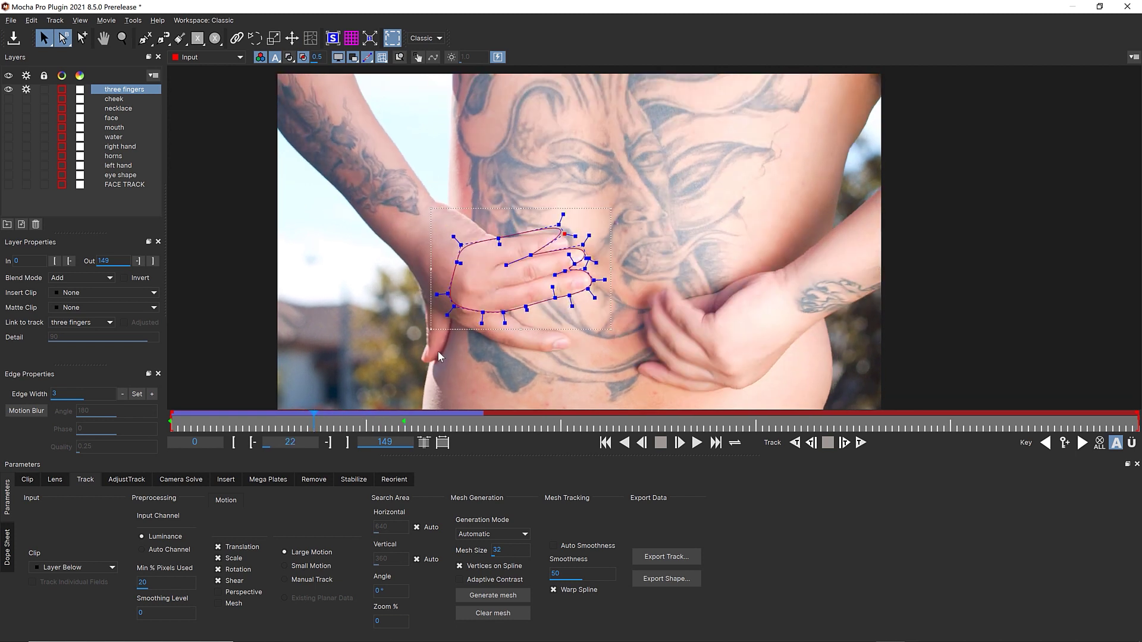
left_click_drag(557, 239, 585, 268)
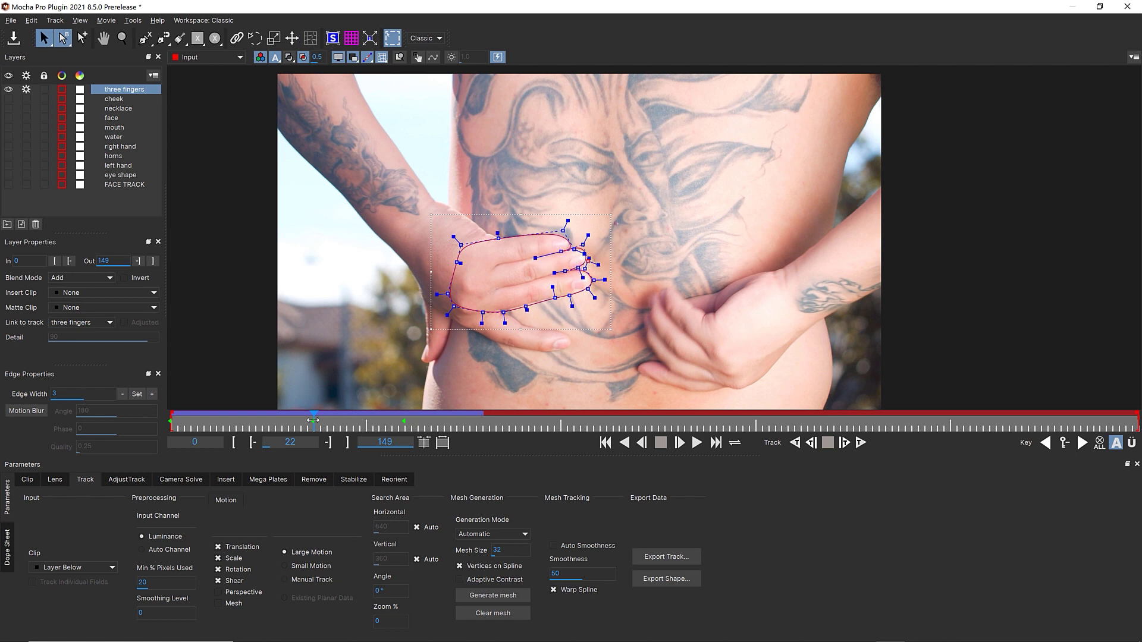
left_click_drag(312, 420, 366, 421)
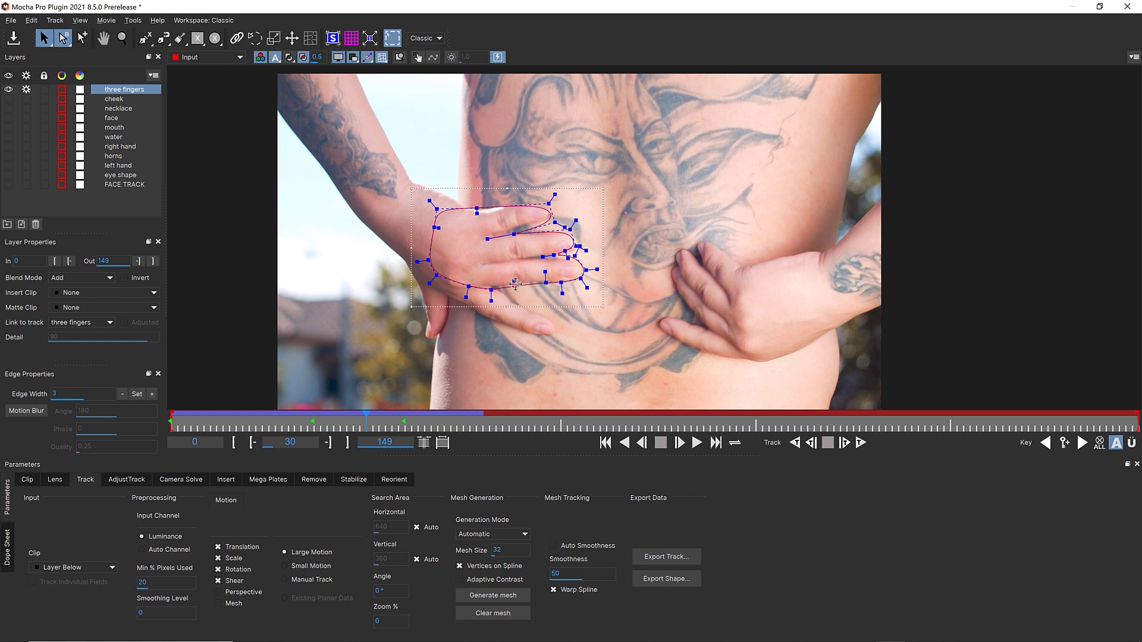
left_click_drag(491, 293, 492, 285)
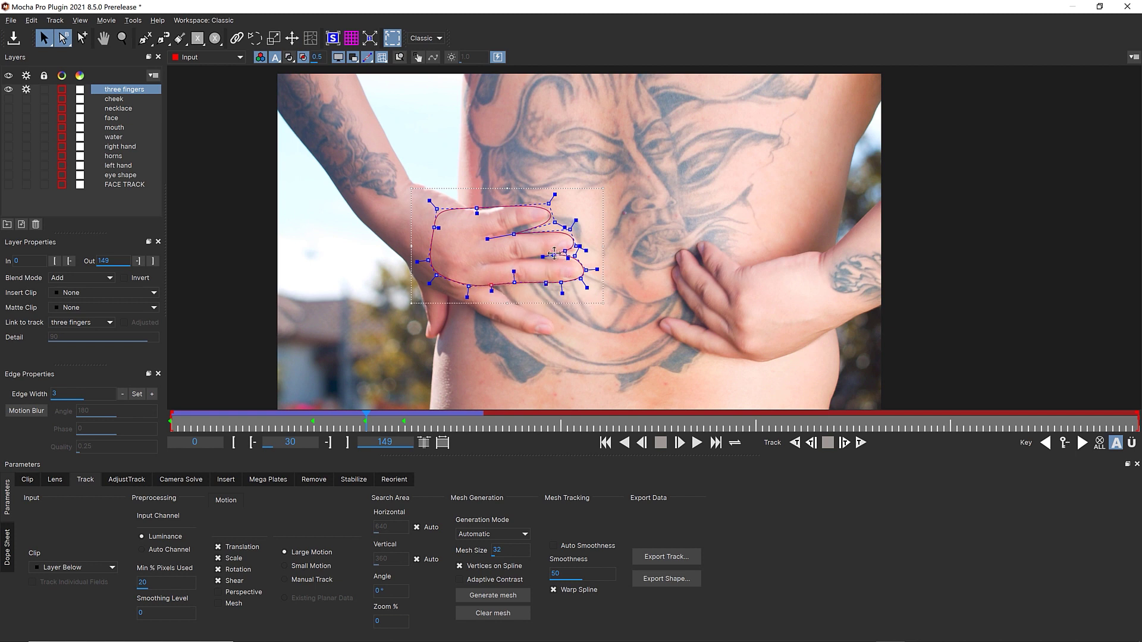
left_click_drag(554, 254, 543, 197)
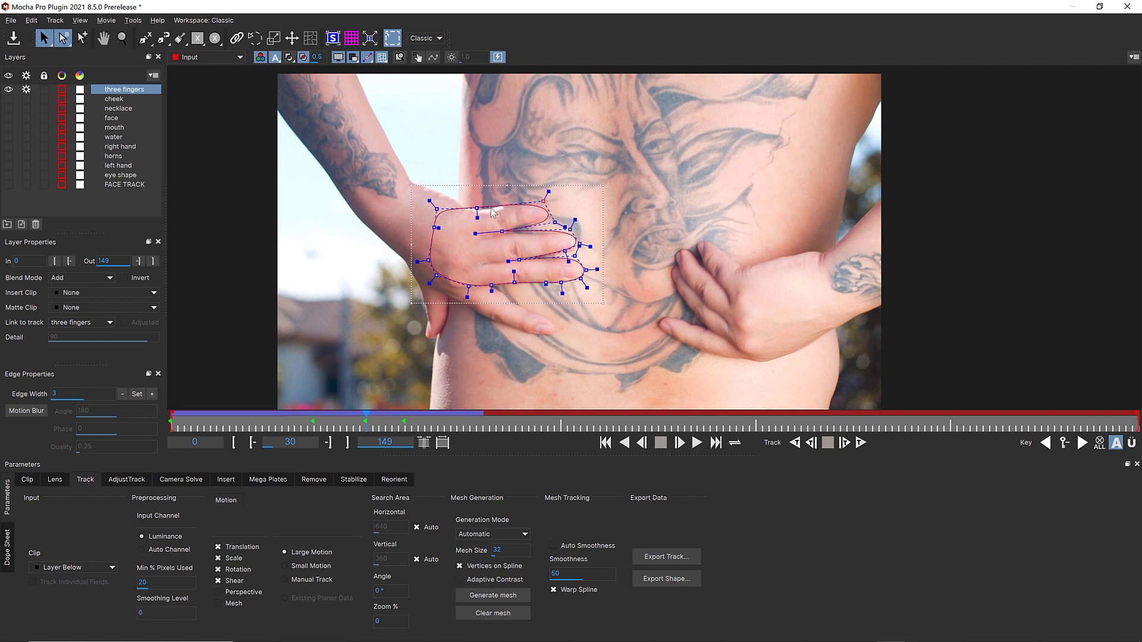
left_click_drag(478, 208, 497, 233)
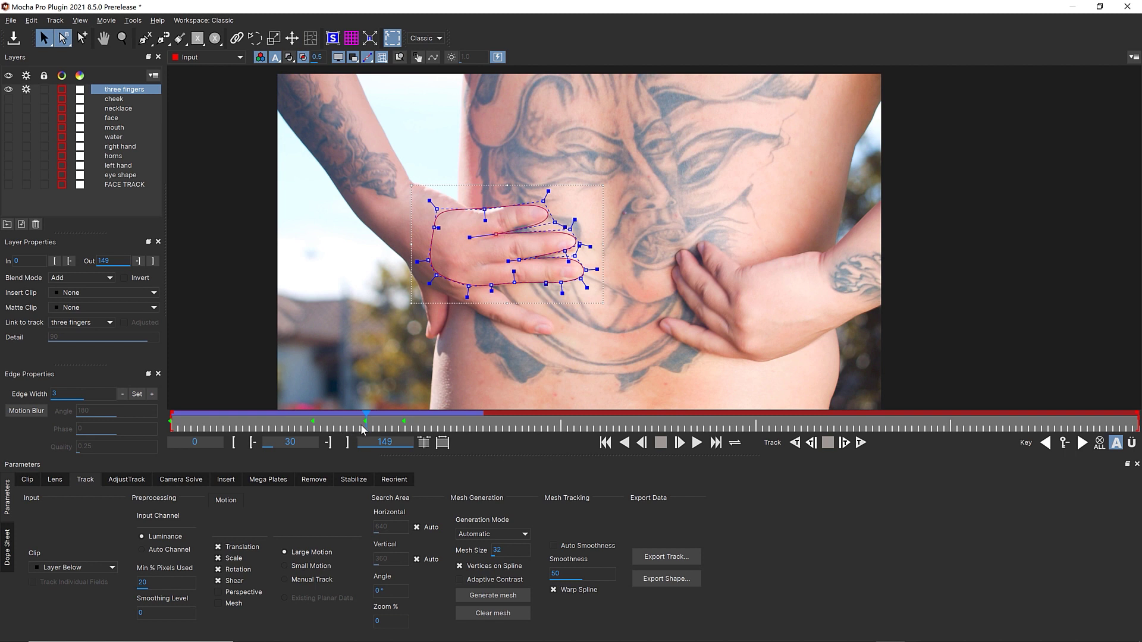
left_click_drag(357, 426, 318, 423)
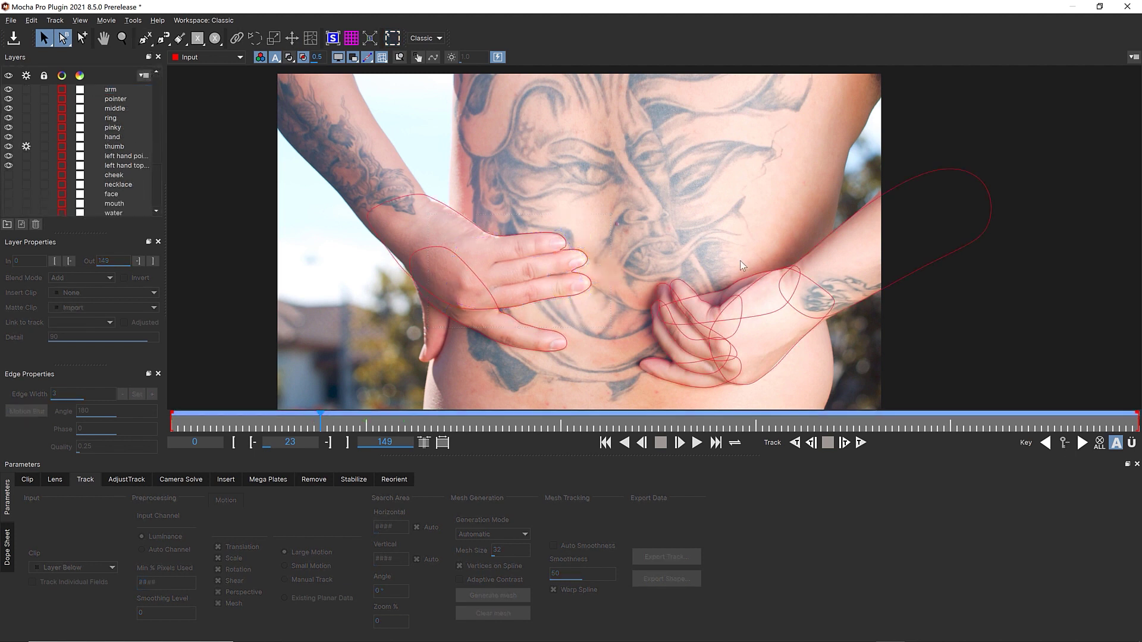
left_click(833, 234)
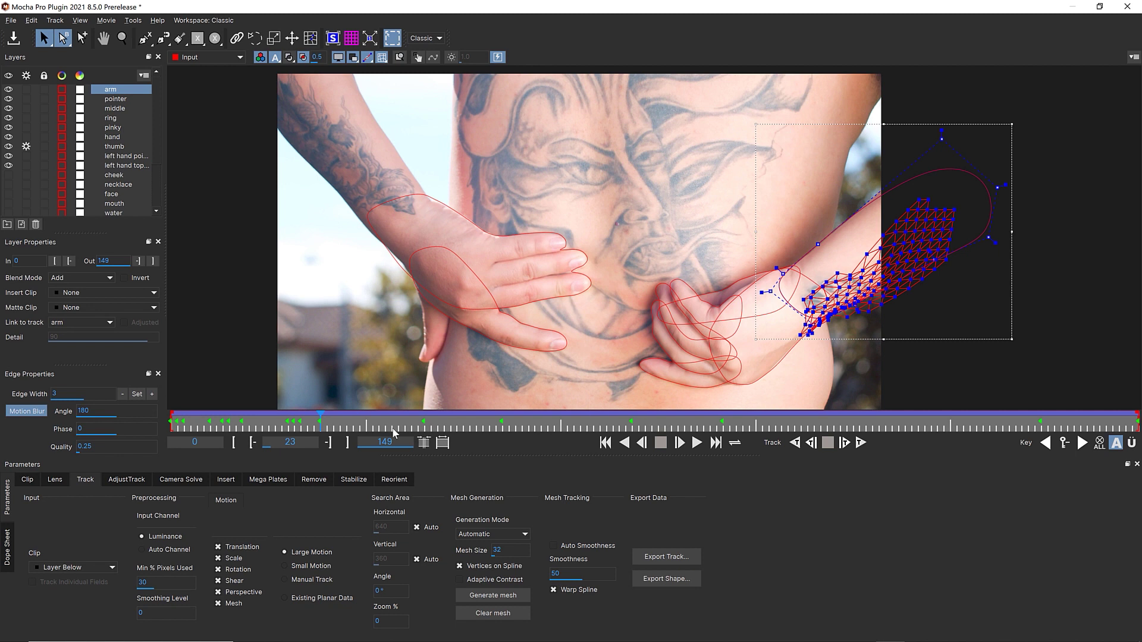
left_click_drag(321, 421, 259, 401)
left_click(653, 355)
left_click(573, 341)
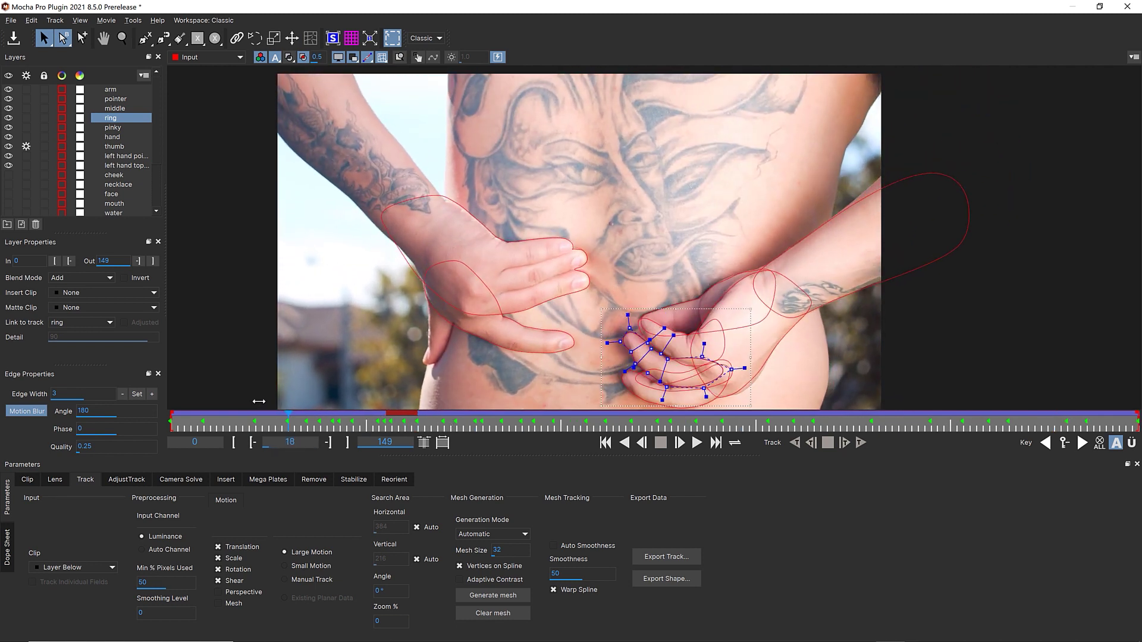
key("space")
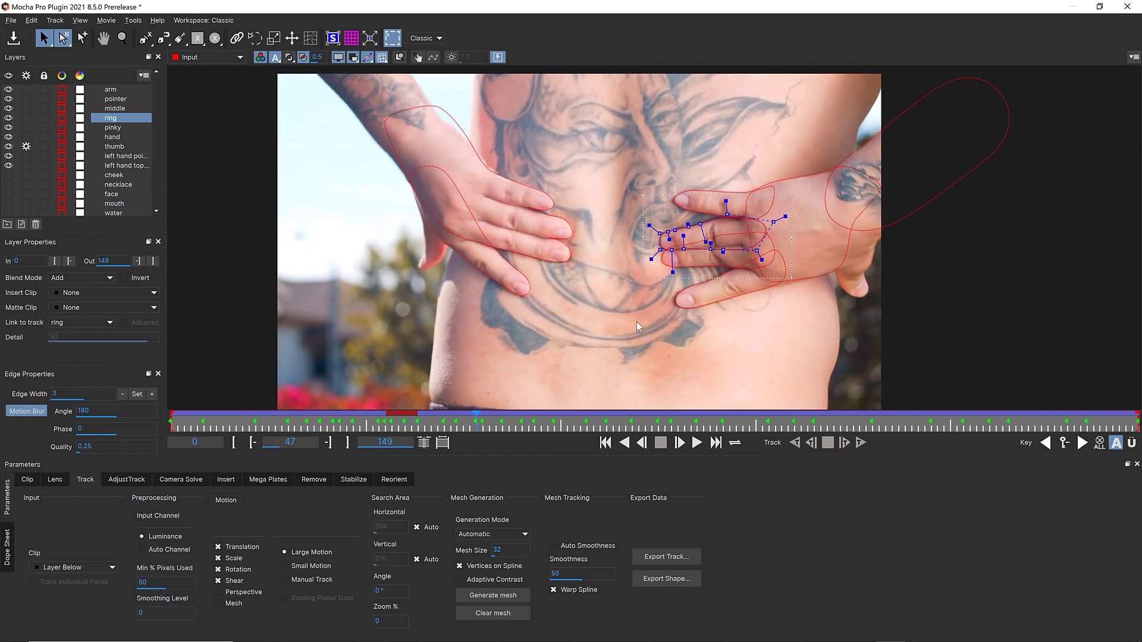
left_click(758, 266)
left_click(709, 273)
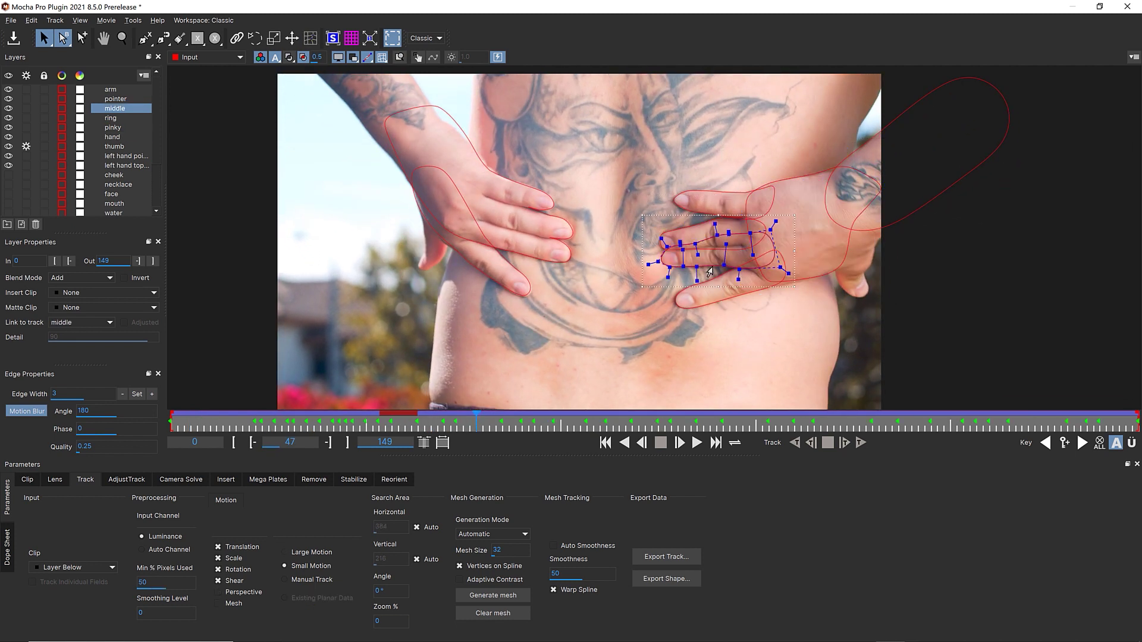
left_click_drag(473, 421, 751, 405)
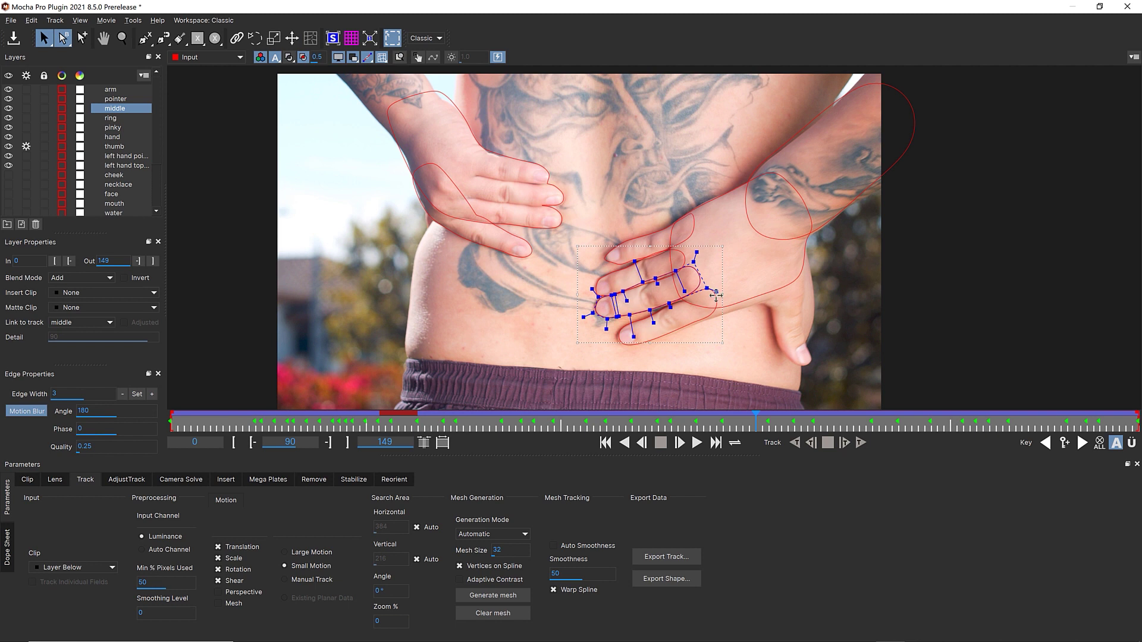
left_click(709, 319)
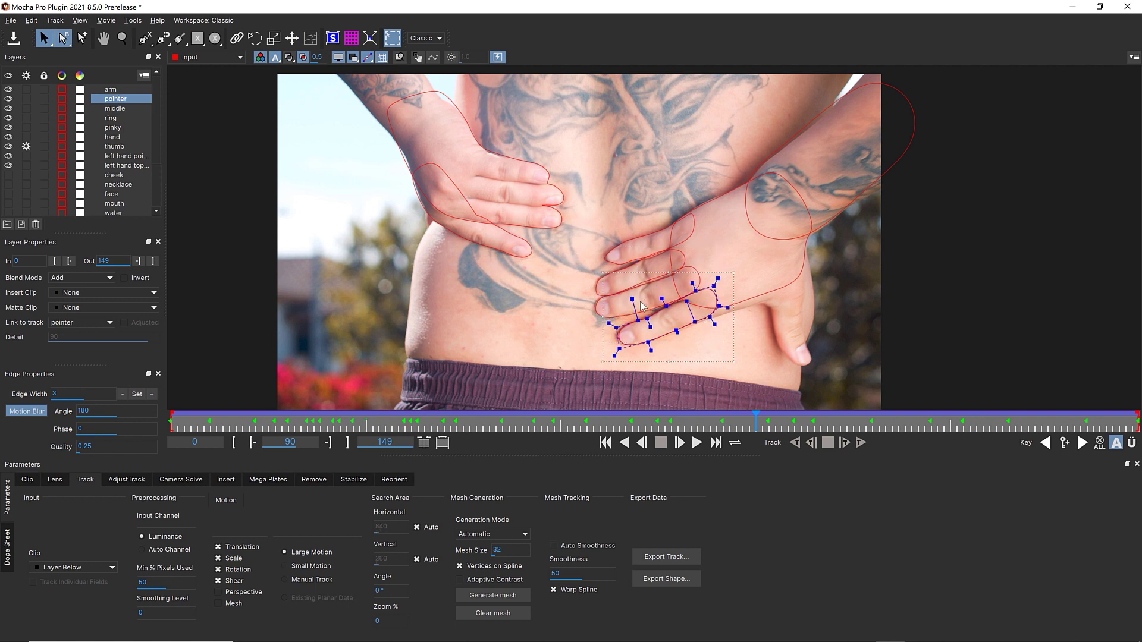
left_click(619, 316)
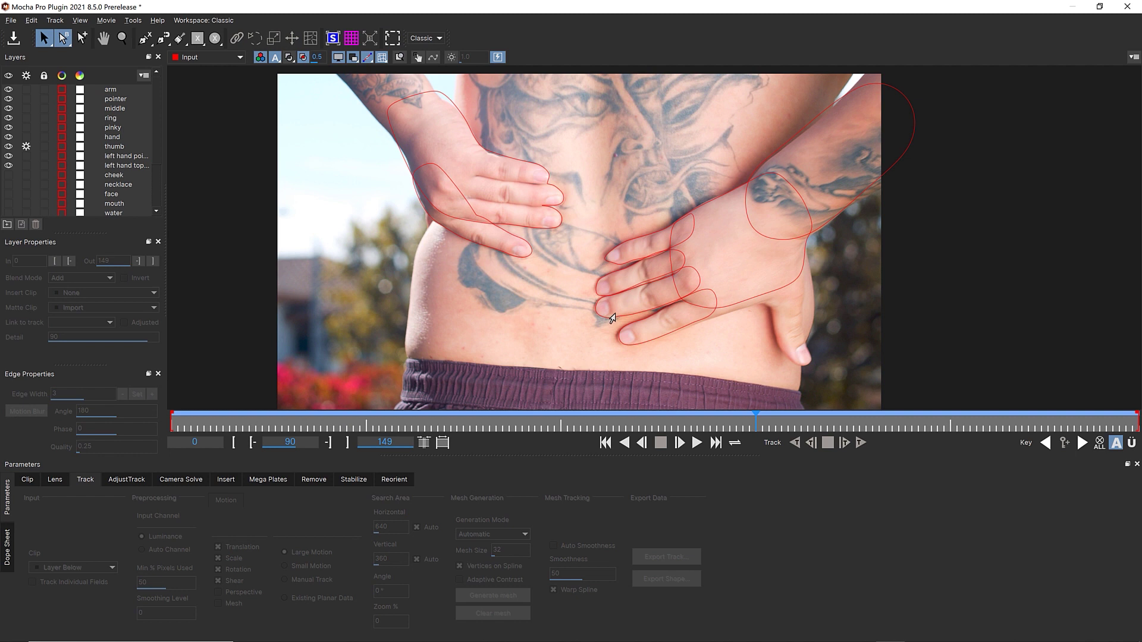
left_click(622, 275)
left_click(777, 294)
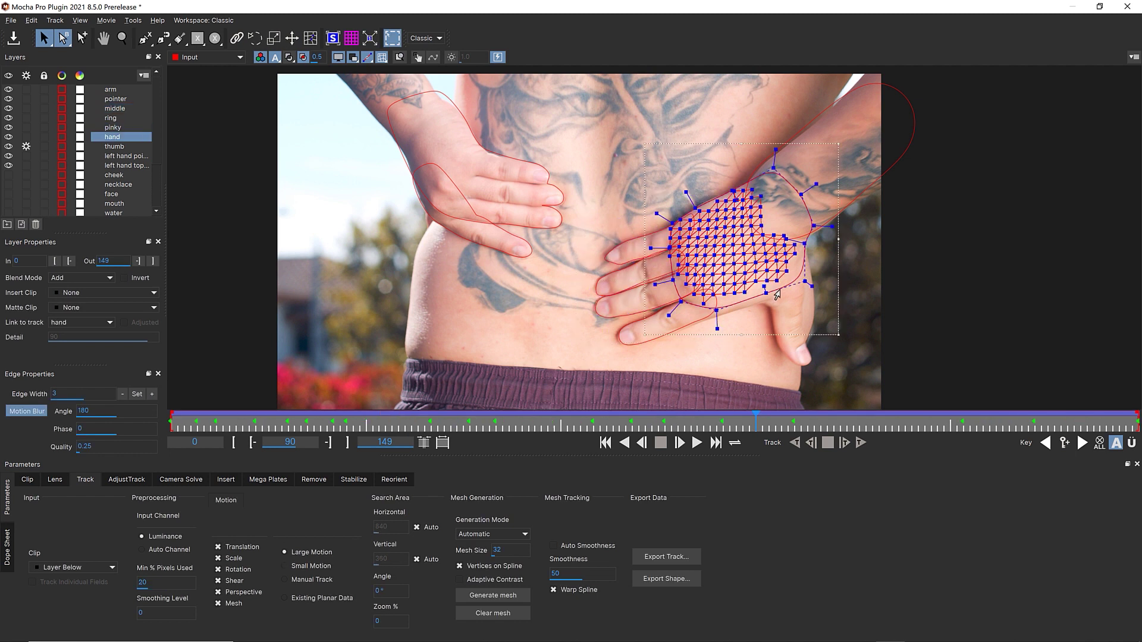
left_click(810, 121)
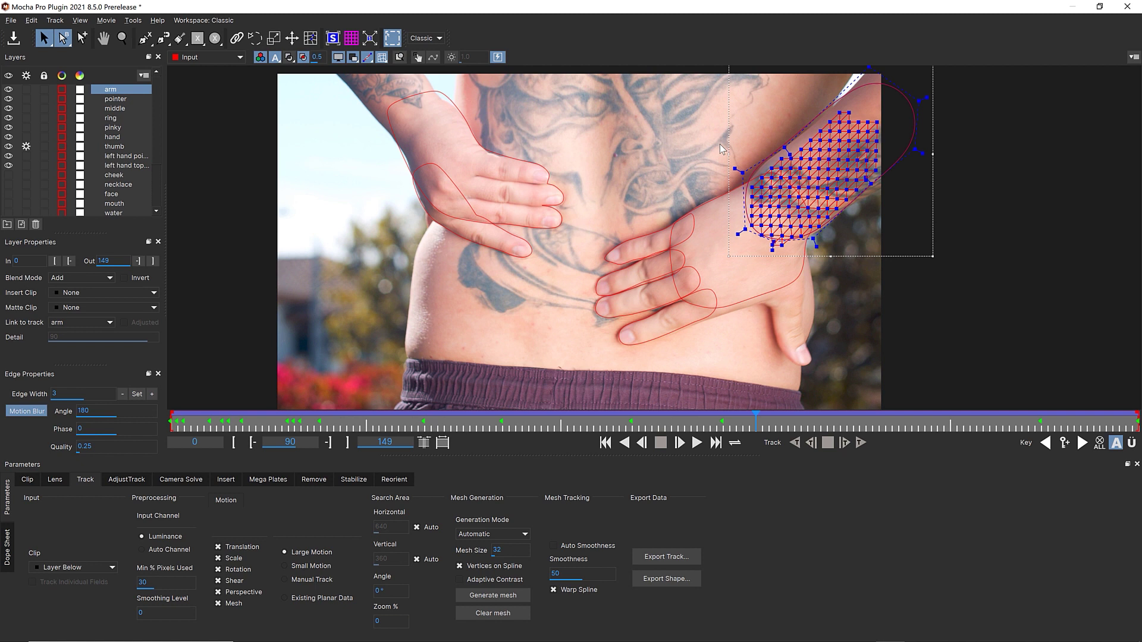
left_click(456, 113)
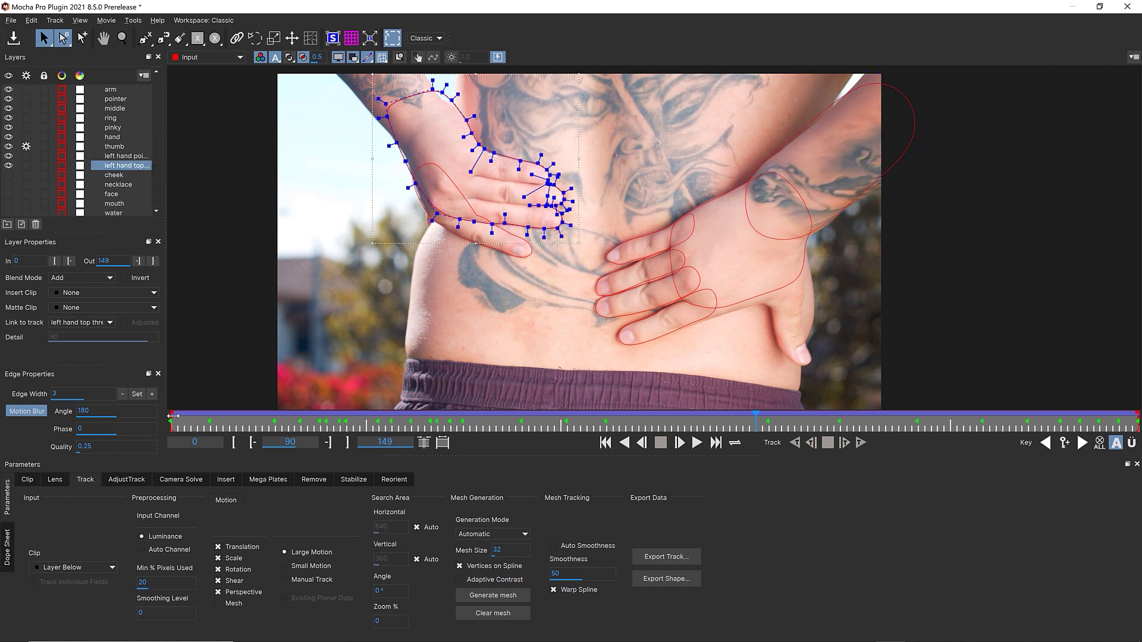
Scrub the clip and select the pointer, upper hand and lower hand shapes in the viewer.
left_click_drag(199, 427, 1136, 419)
left_click(443, 279)
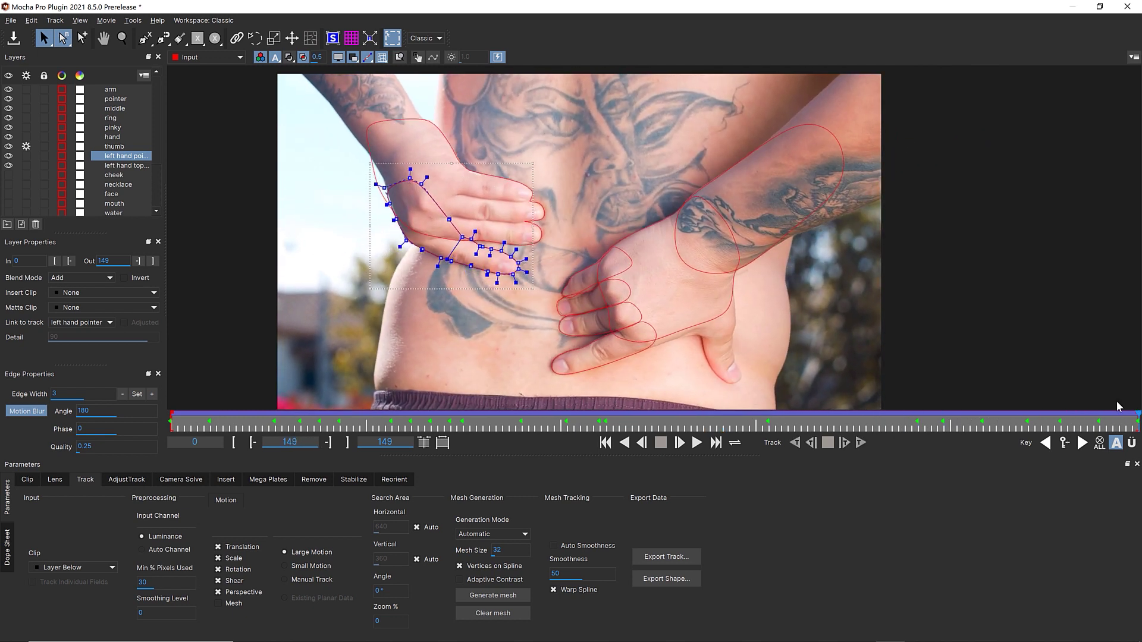
left_click(427, 131)
left_click(432, 210)
left_click(432, 210)
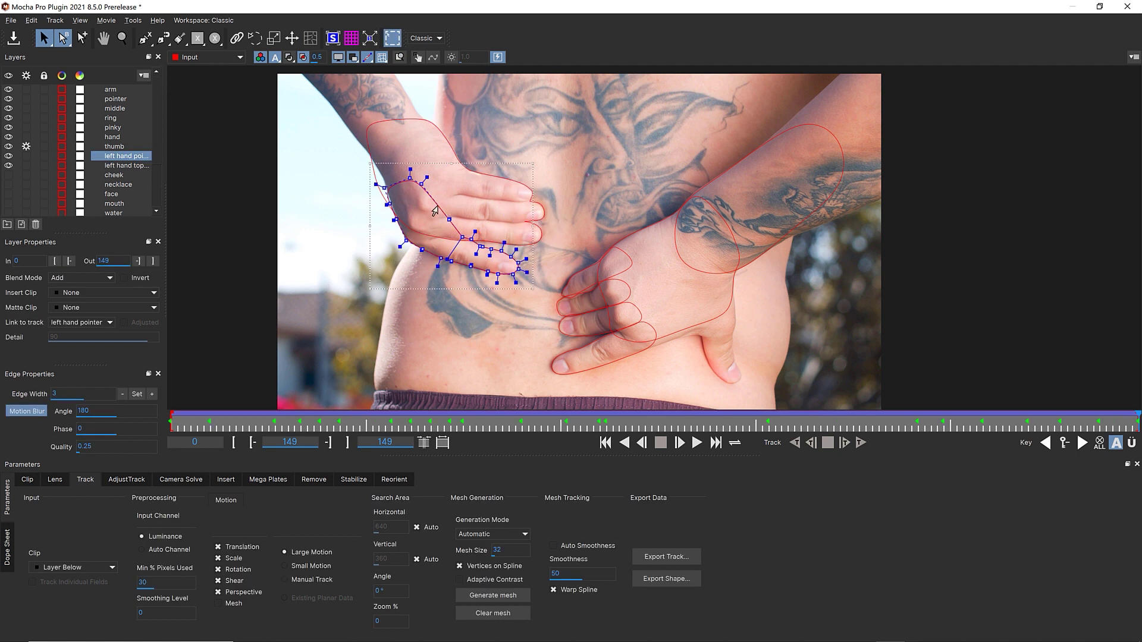
left_click(615, 255)
Select the ring finger shape, hide its bounding box, and scrub back to frame 63.
left_click(587, 322)
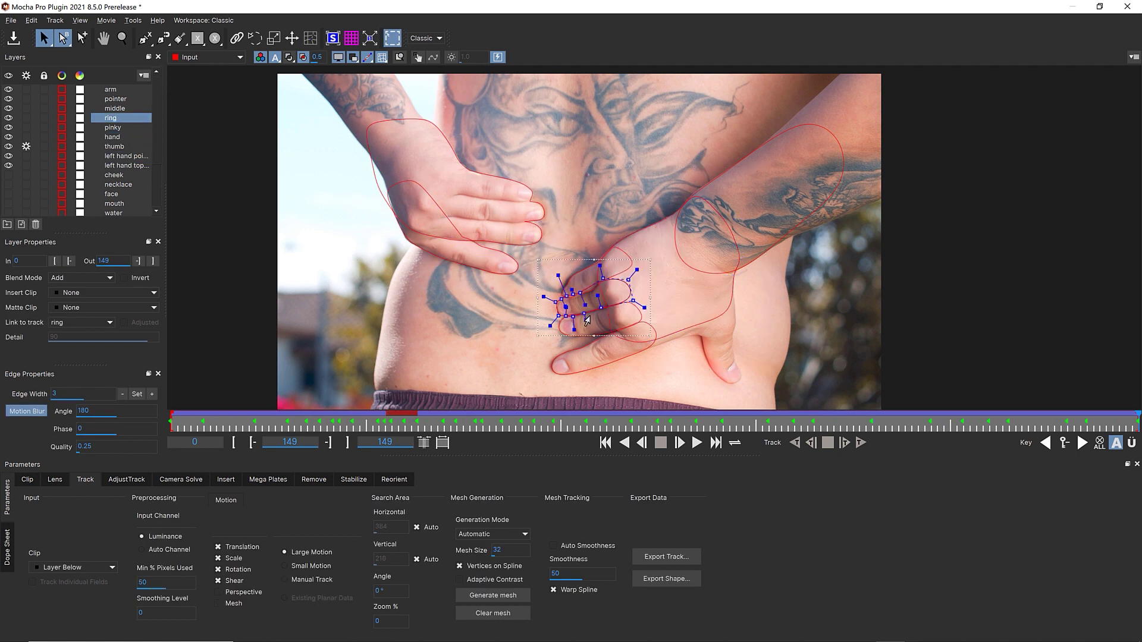
left_click(393, 40)
left_click_drag(1135, 419, 308, 421)
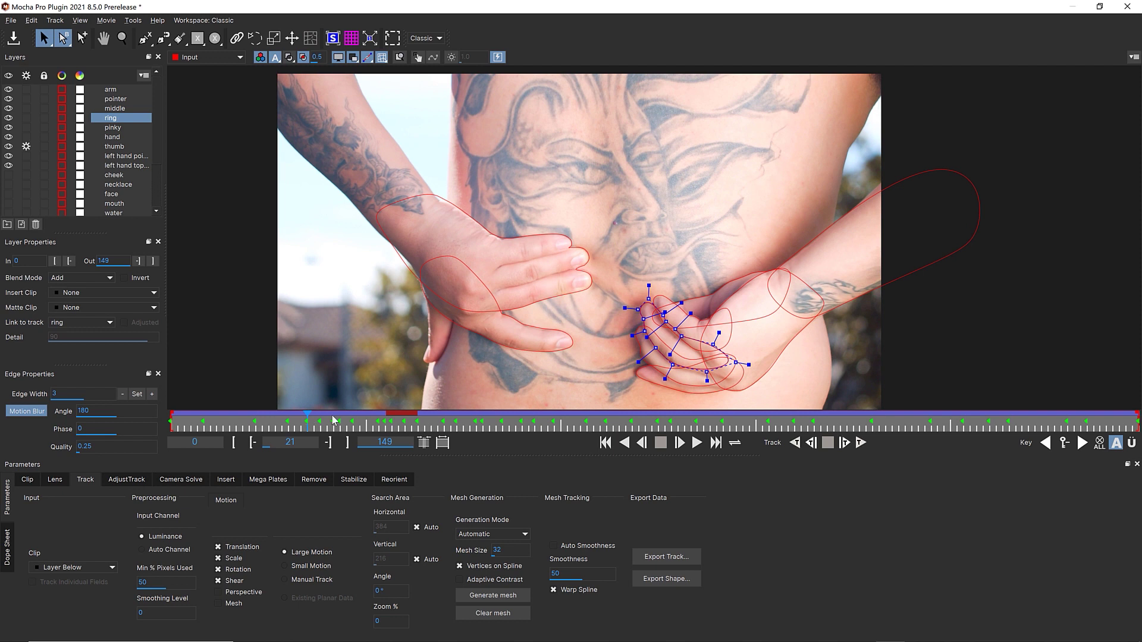
Keyframe the thumb shape at frame 28, check frame 29, then select the upper left hand shape.
left_click(721, 297)
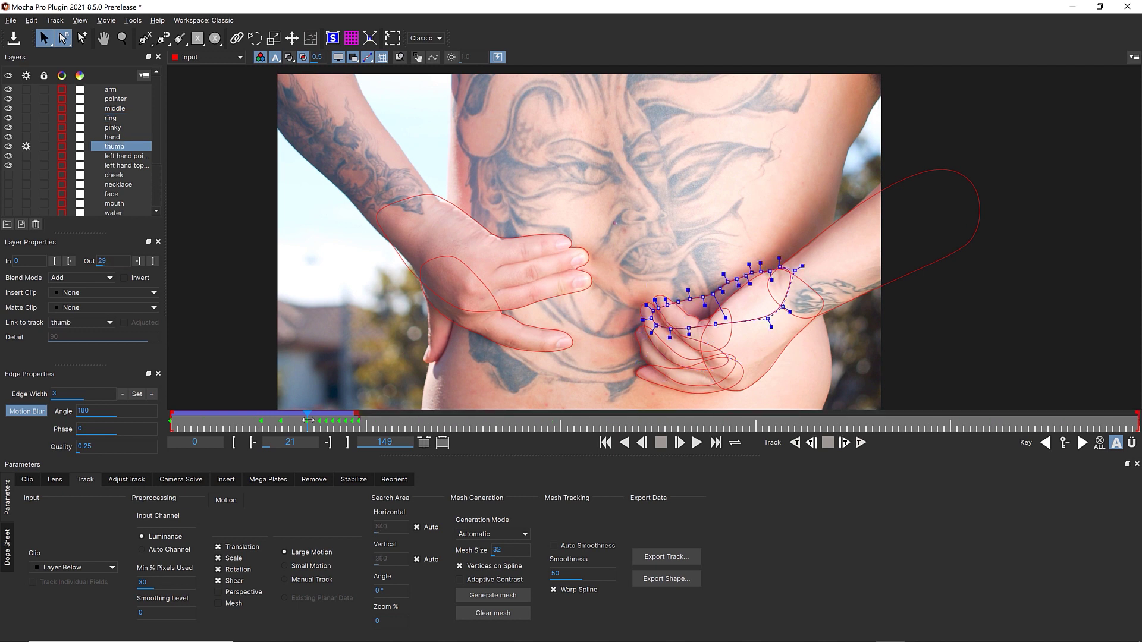
left_click_drag(307, 421, 353, 433)
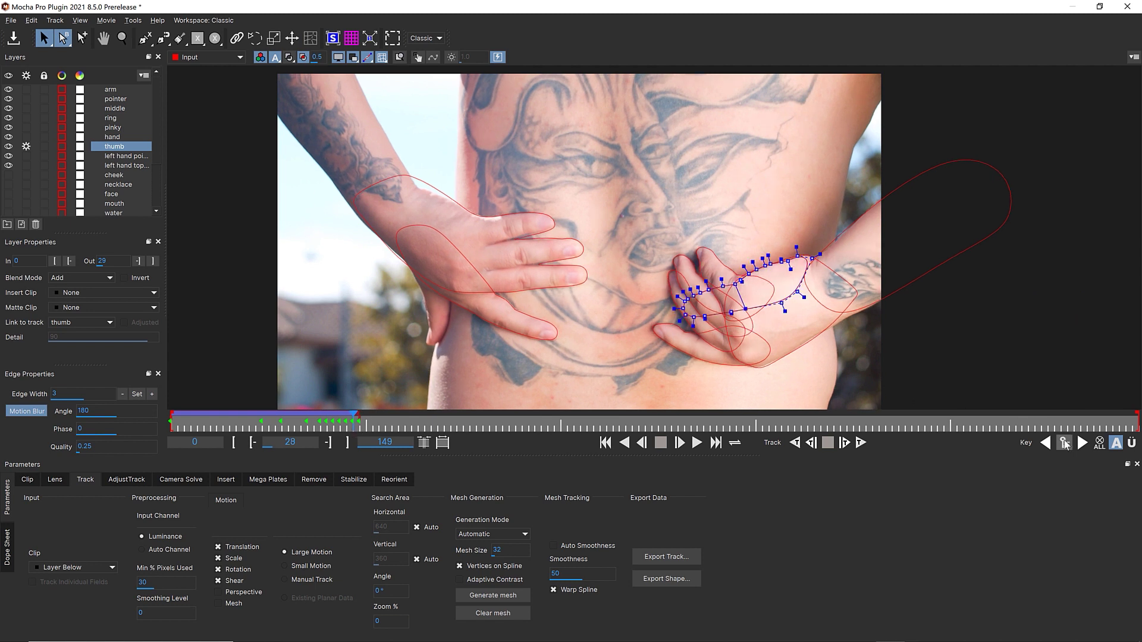
left_click(1063, 443)
left_click_drag(353, 420, 360, 420)
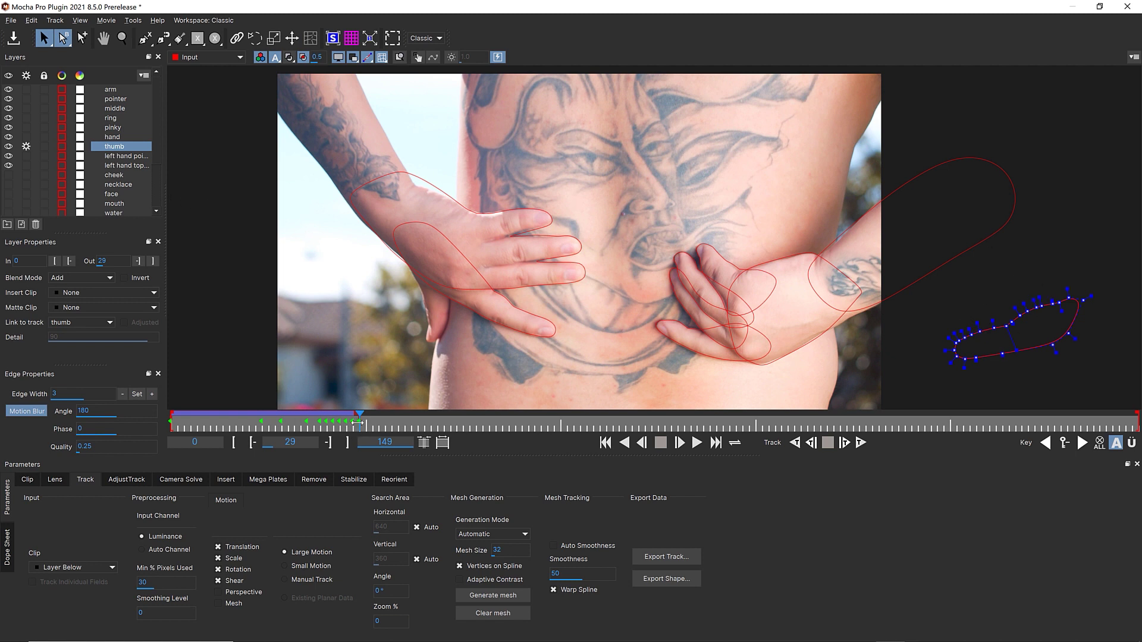
mouse_move(349, 425)
left_mouse_down()
mouse_move(99, 404)
mouse_move(226, 424)
mouse_move(357, 415)
left_mouse_up()
left_click(366, 229)
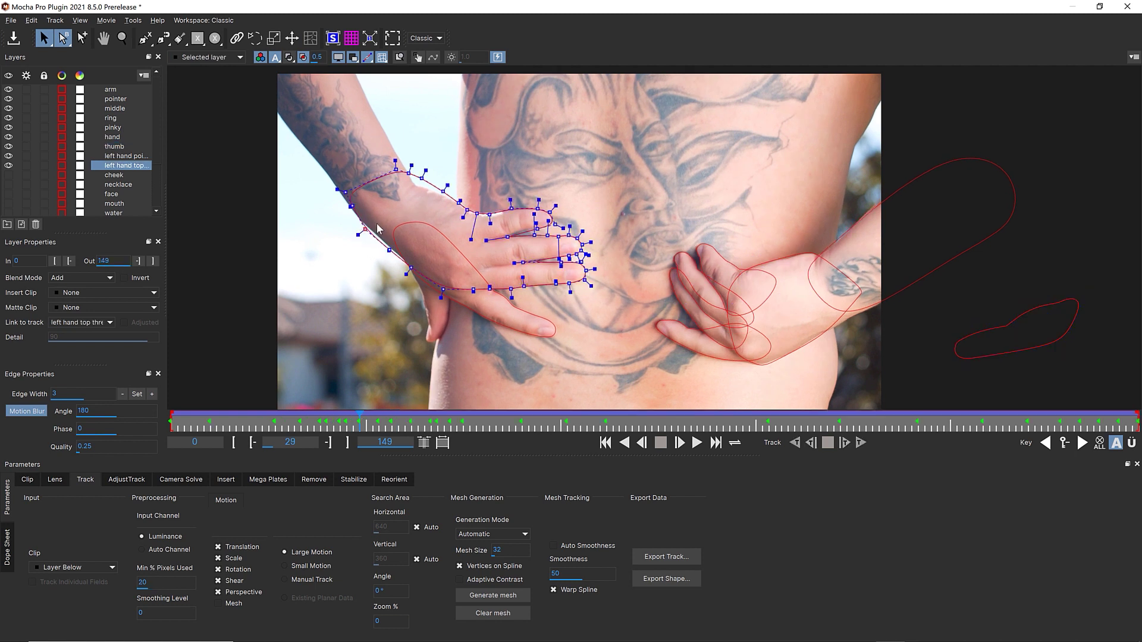
Nudge the wrist outline point up and select the upper outline point.
left_click(389, 250)
key("Up")
left_click(420, 186)
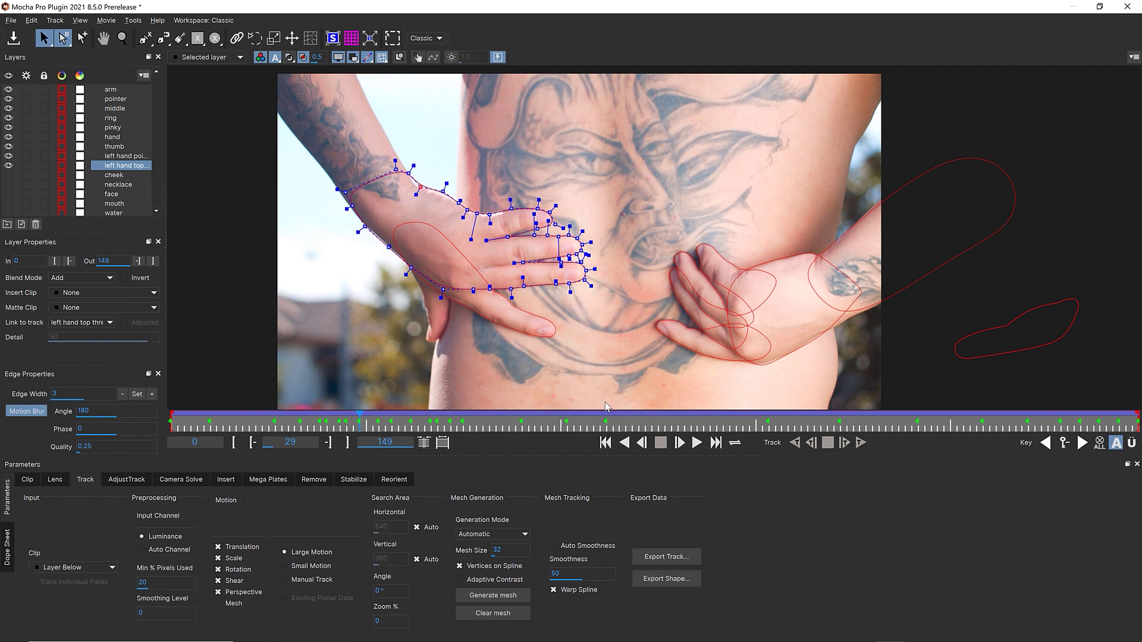
Jump to the last frame, save the Mocha project and close Mocha Pro.
key("End")
left_click(18, 37)
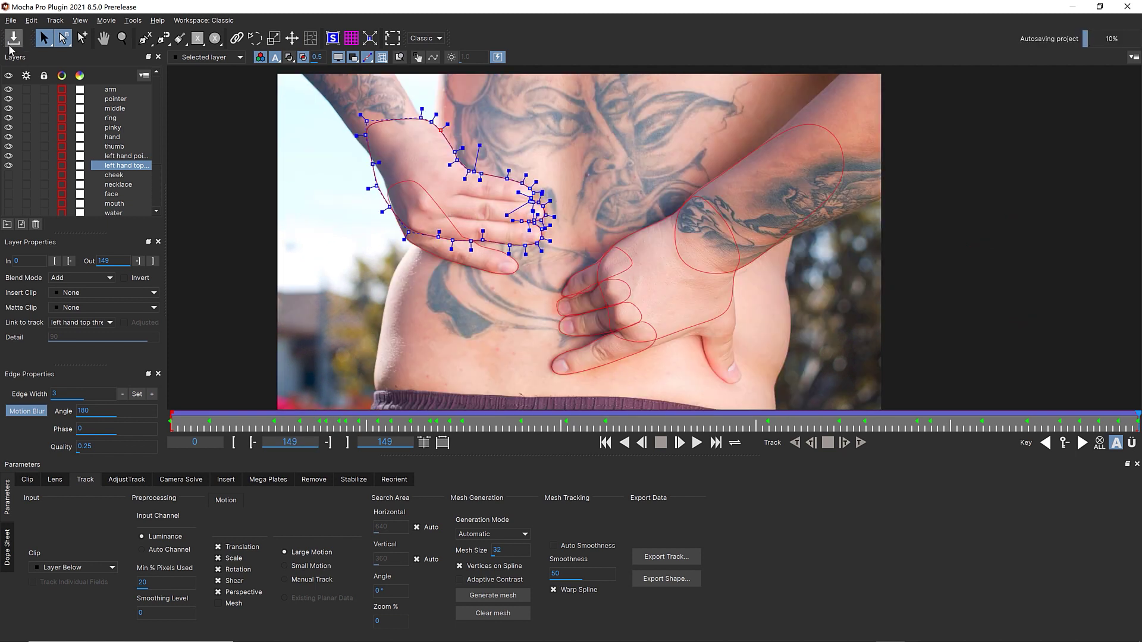
left_click(1127, 7)
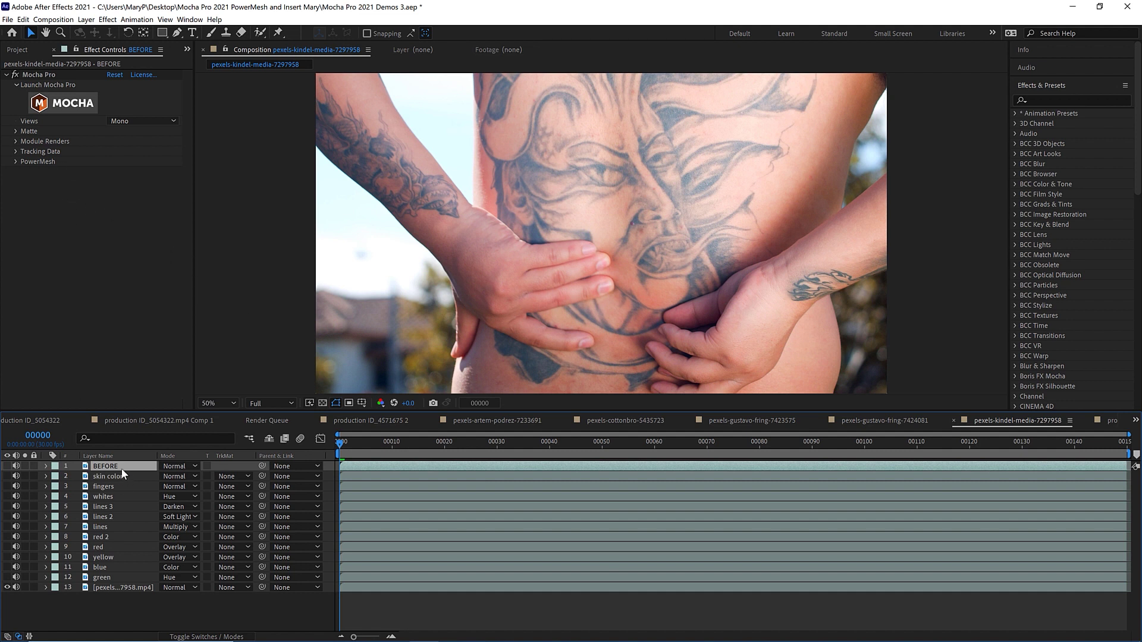
Duplicate the BEFORE layer and rename the copy 'color face'.
key("ctrl+d")
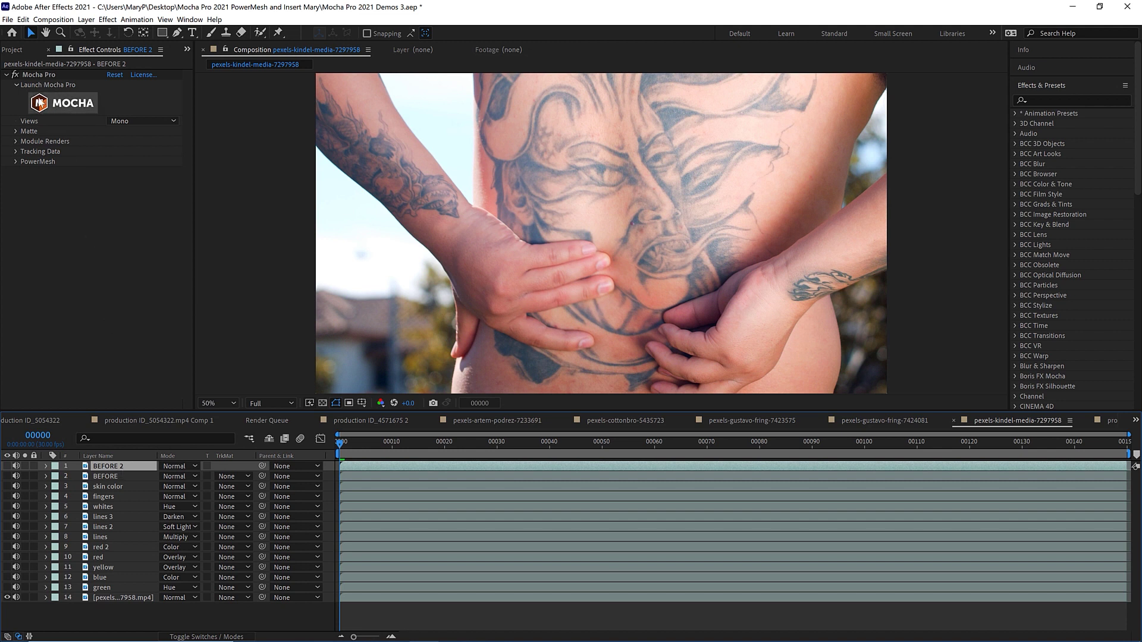
right_click(103, 466)
left_click(135, 450)
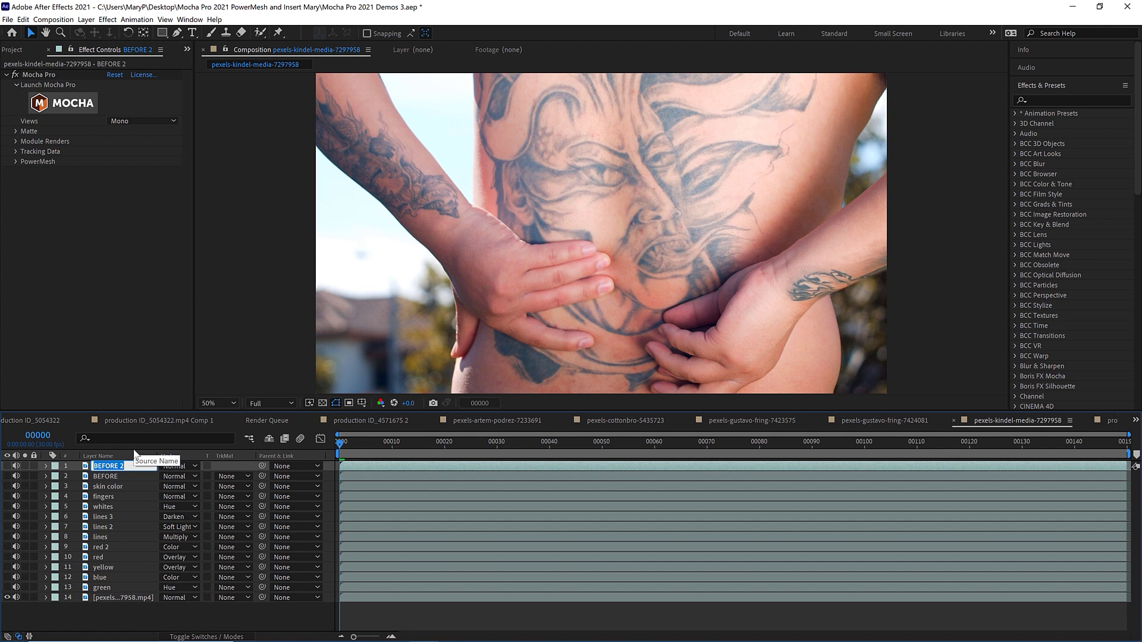
type("color face")
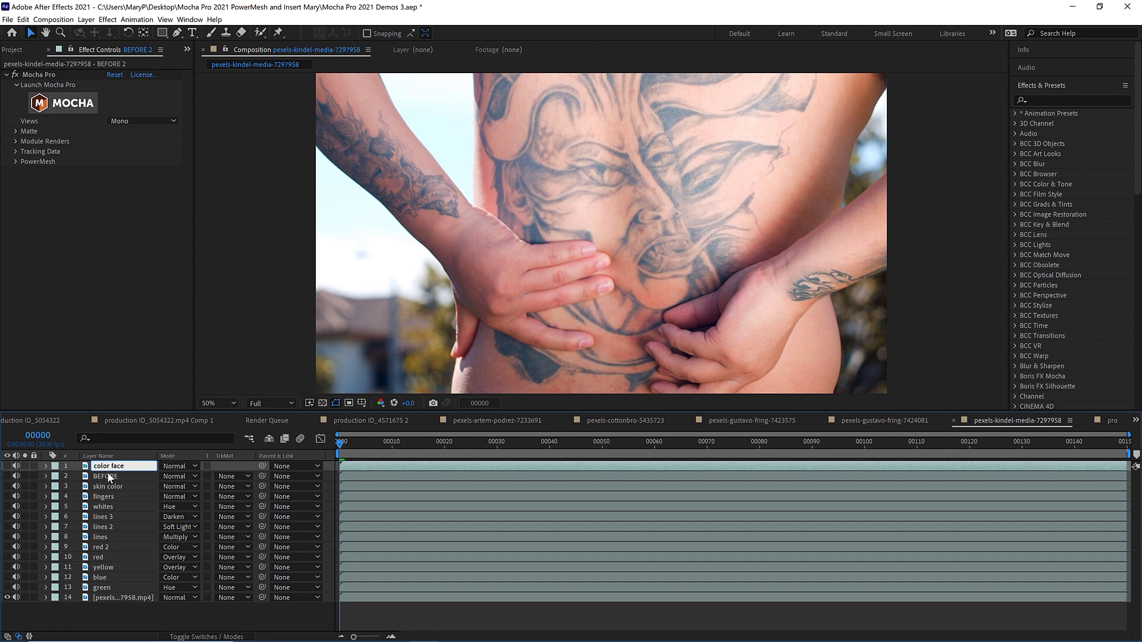
left_click(116, 476)
left_click(116, 470)
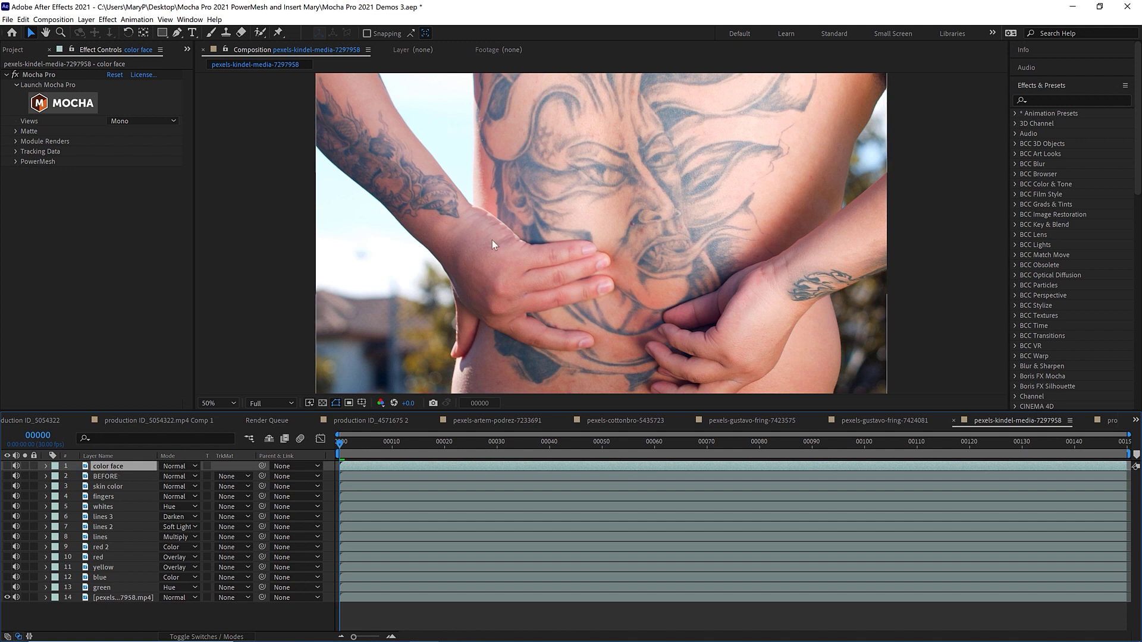
Apply the Fill effect to color face and change its colour from red to blue.
left_click(1044, 99)
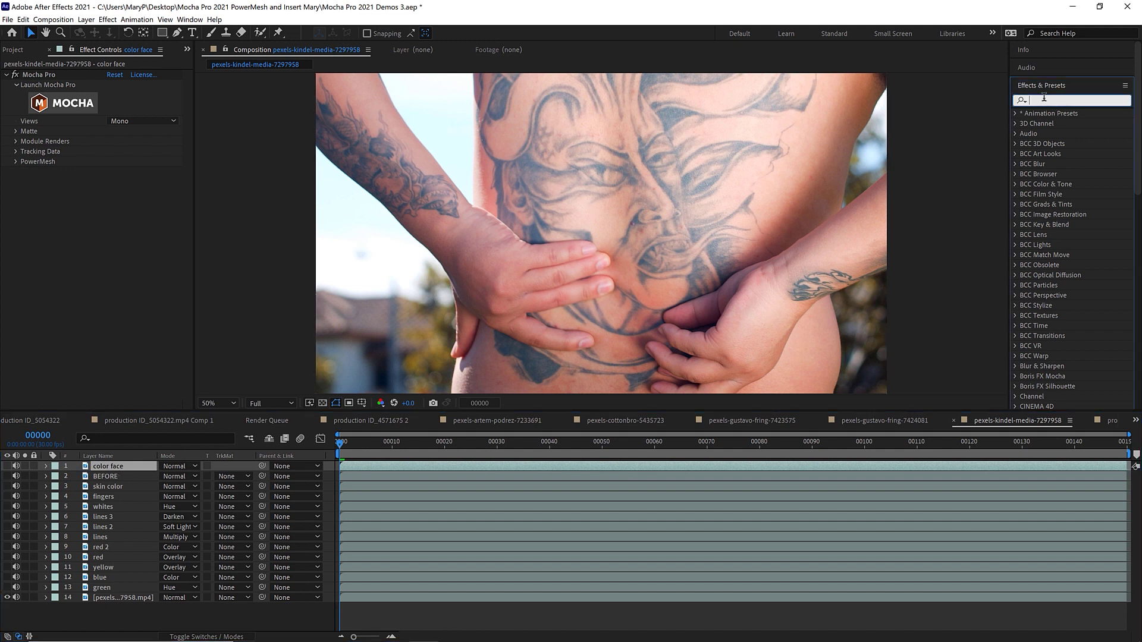
type("fill")
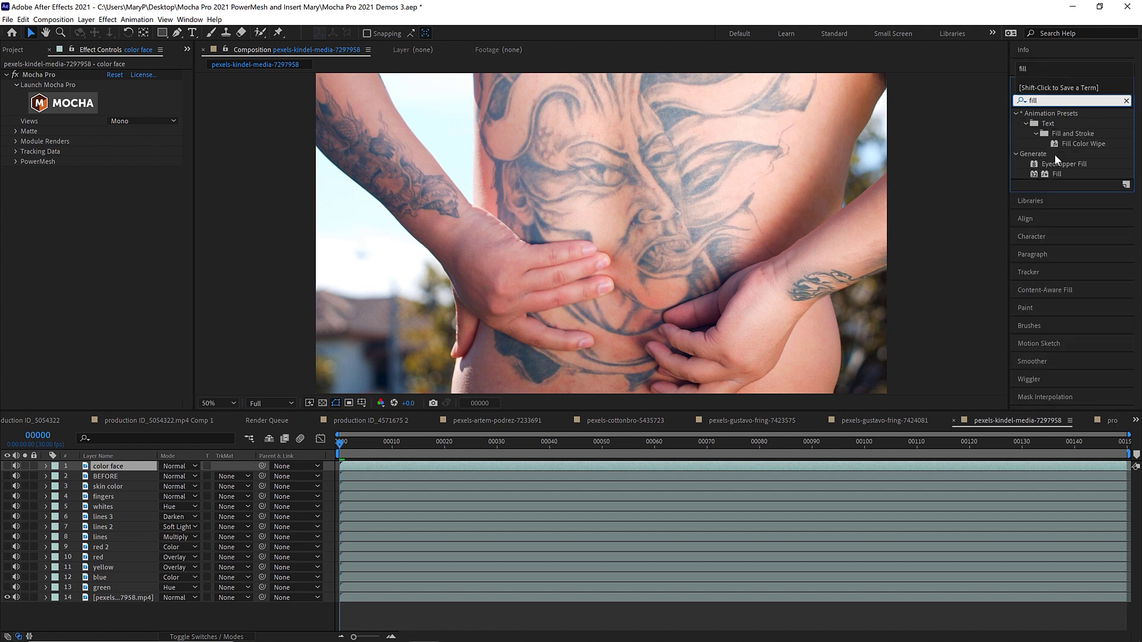
left_click_drag(1057, 174, 122, 470)
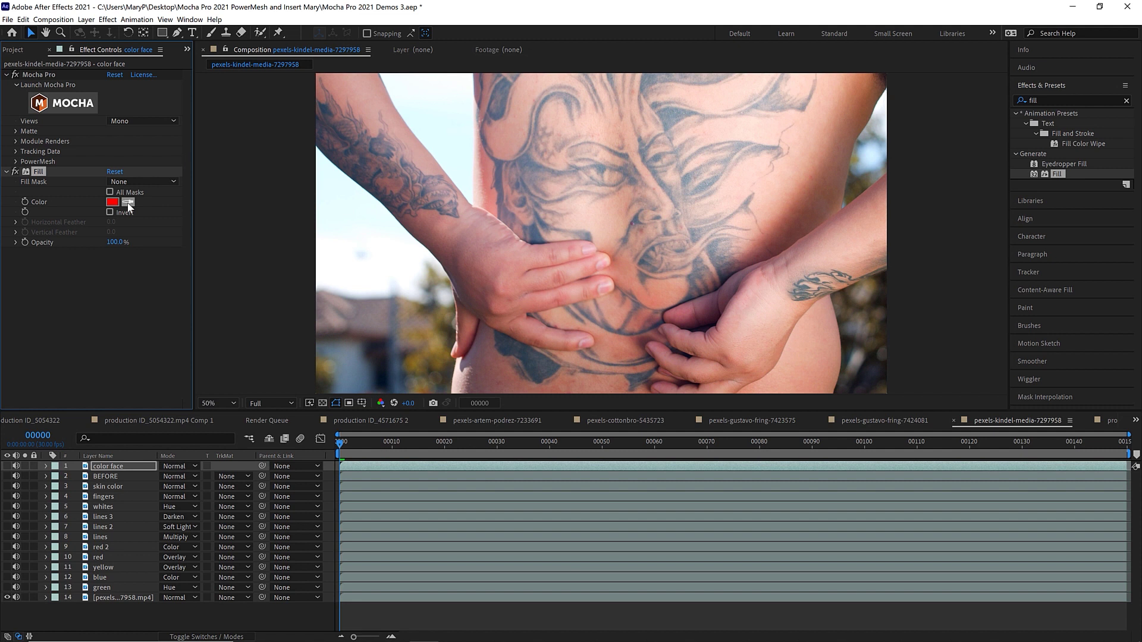
left_click(112, 202)
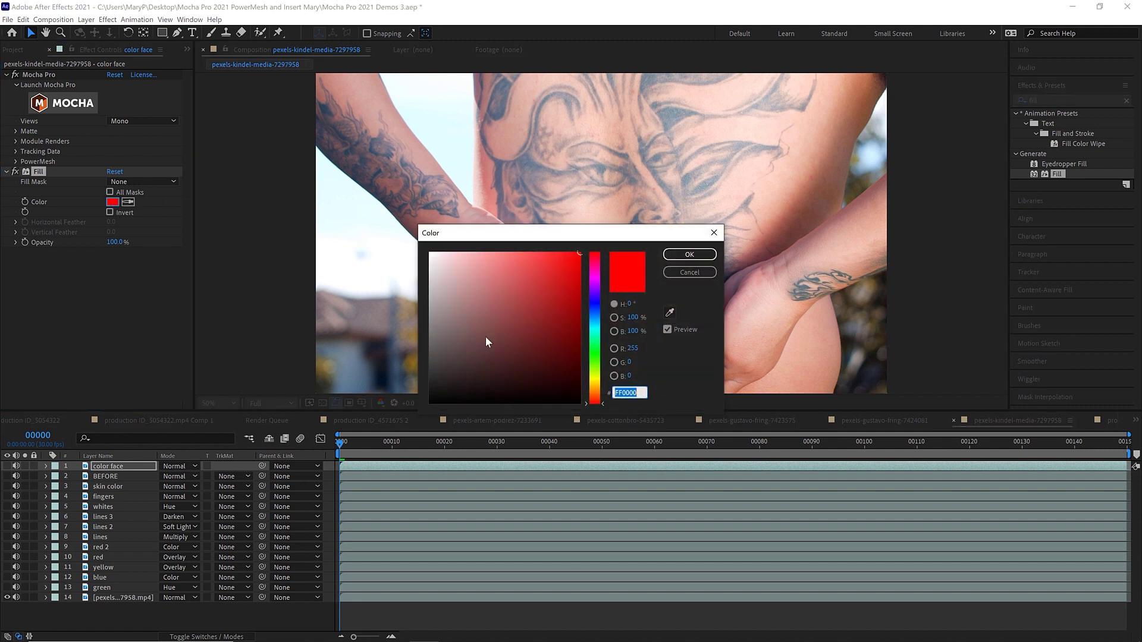
left_click(593, 309)
left_click(690, 254)
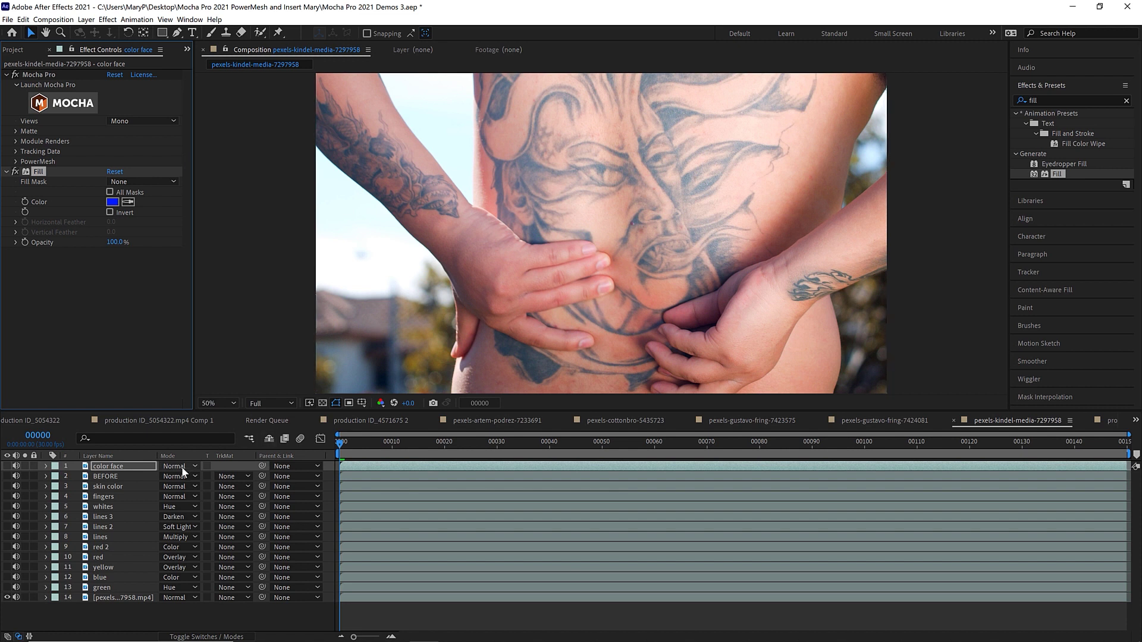
Make color face visible and set its blend mode to Hue for a blue tint.
left_click(7, 467)
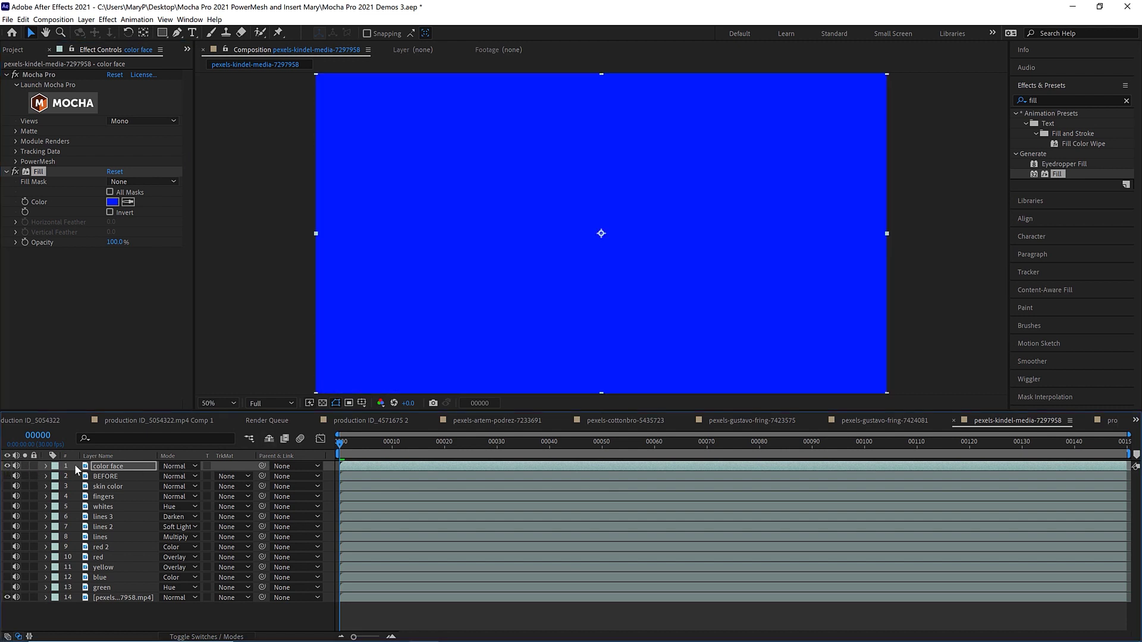
left_click(194, 468)
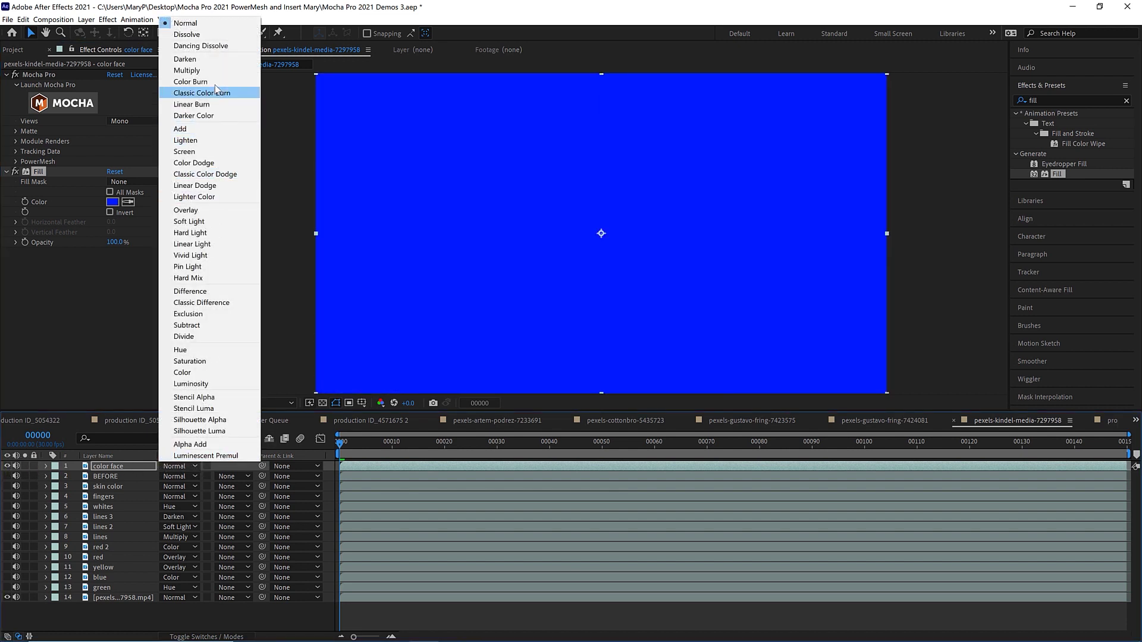
left_click(192, 351)
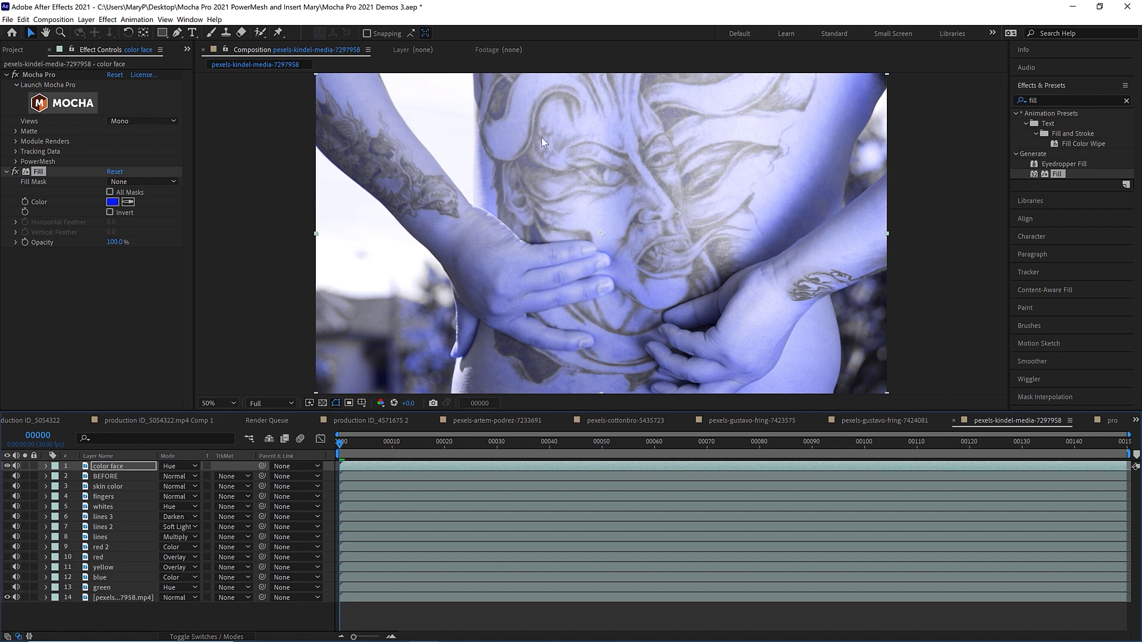
left_click(16, 131)
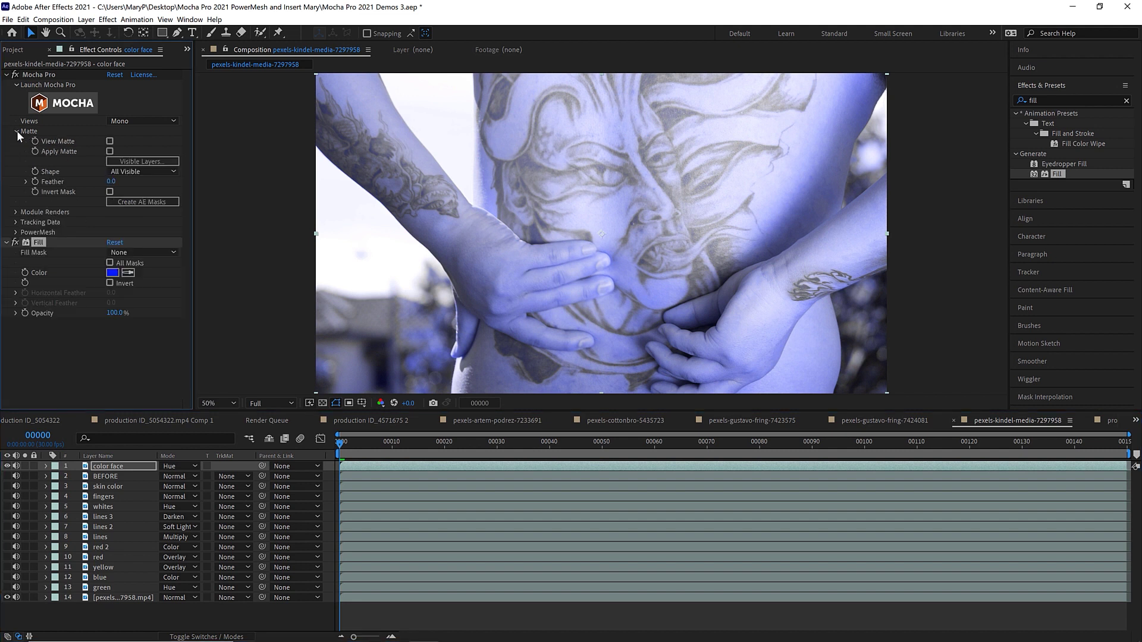
Create After Effects masks on color face from only the Mocha face layer.
left_click(135, 161)
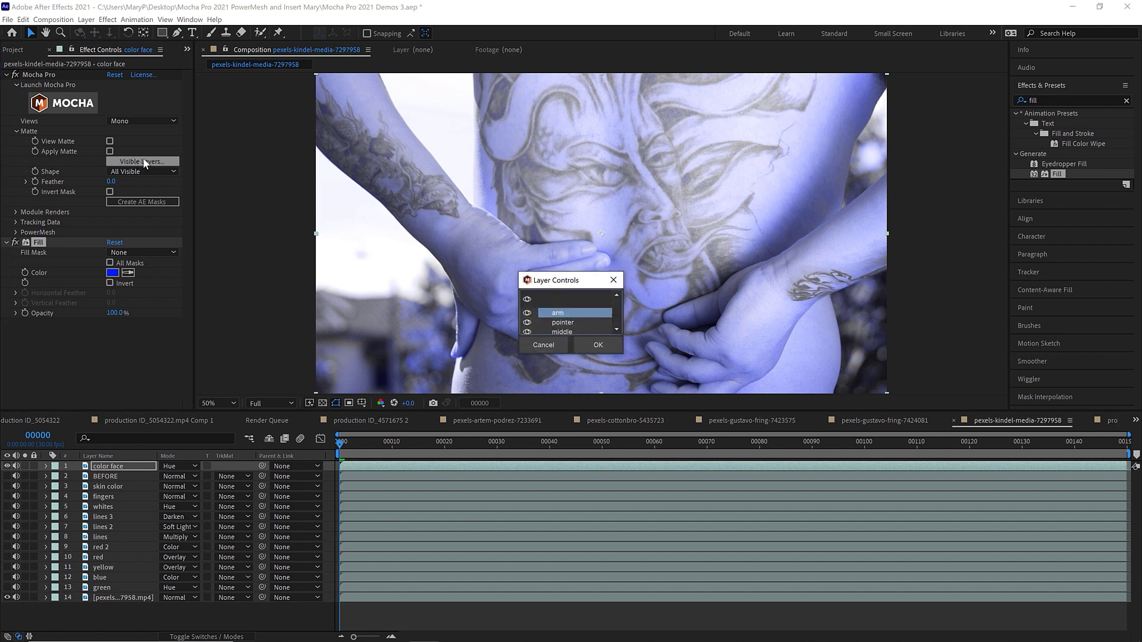
left_click_drag(628, 357, 685, 557)
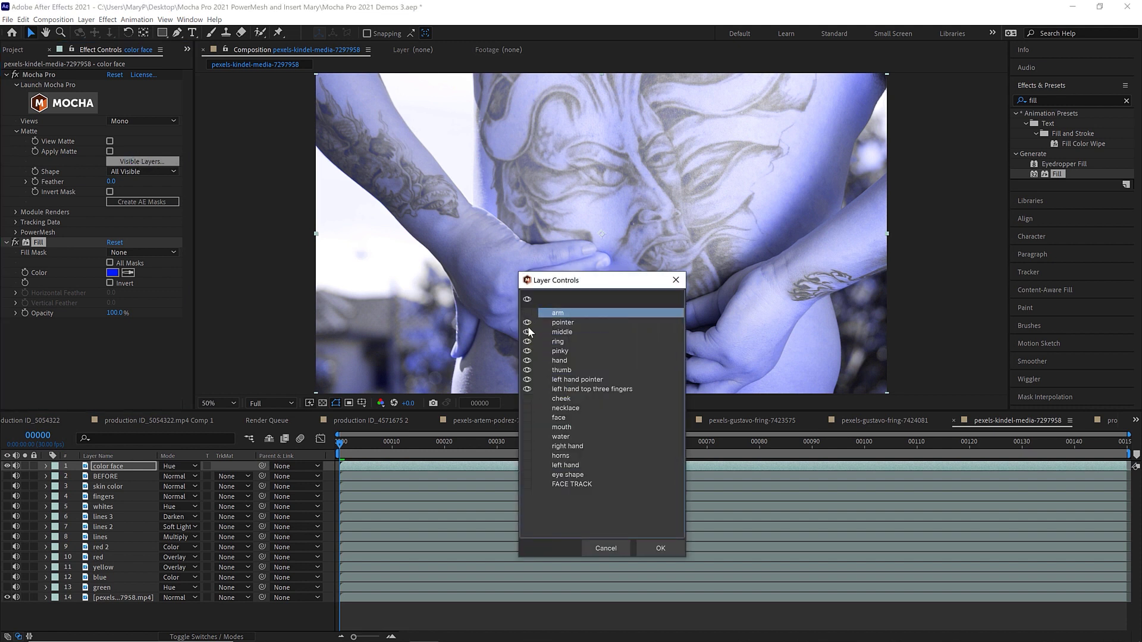
left_click(527, 418)
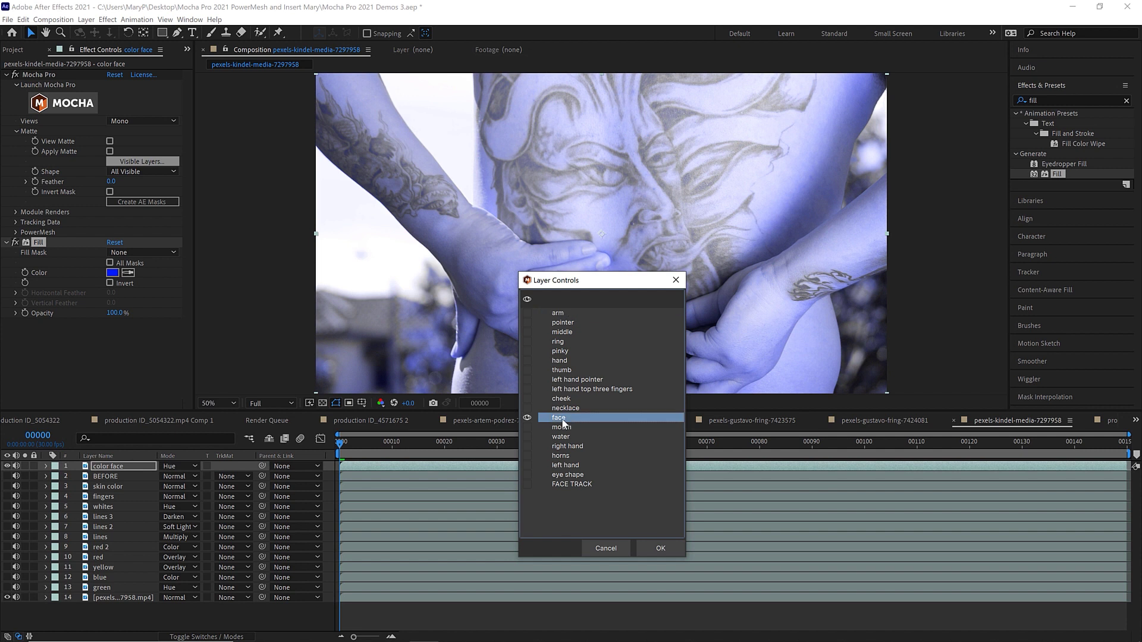
left_click(658, 547)
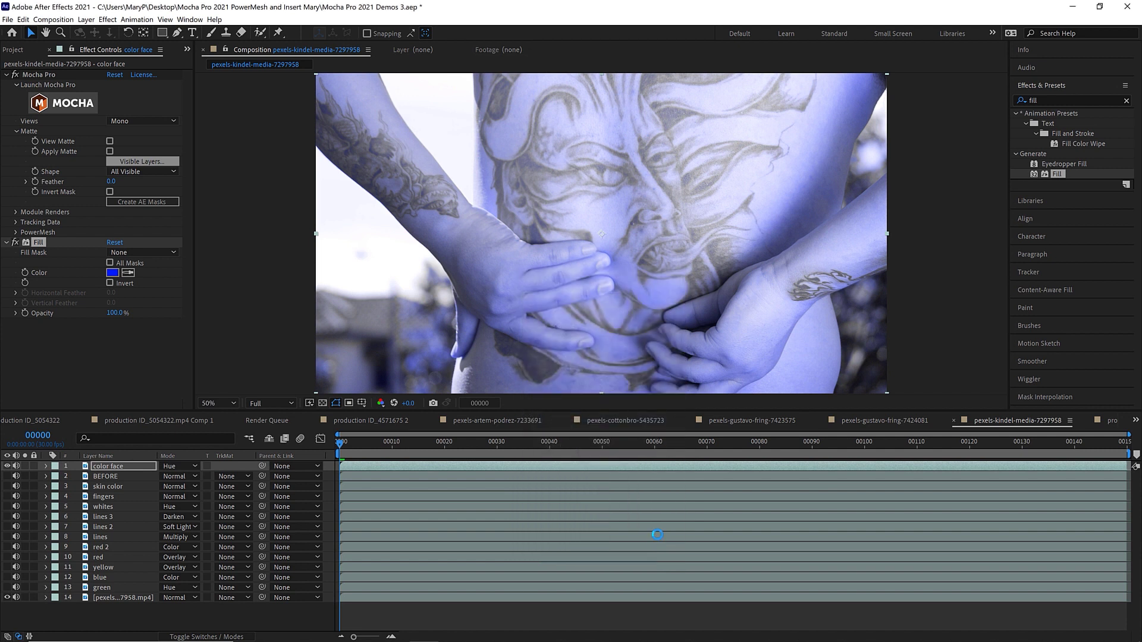
left_click(148, 202)
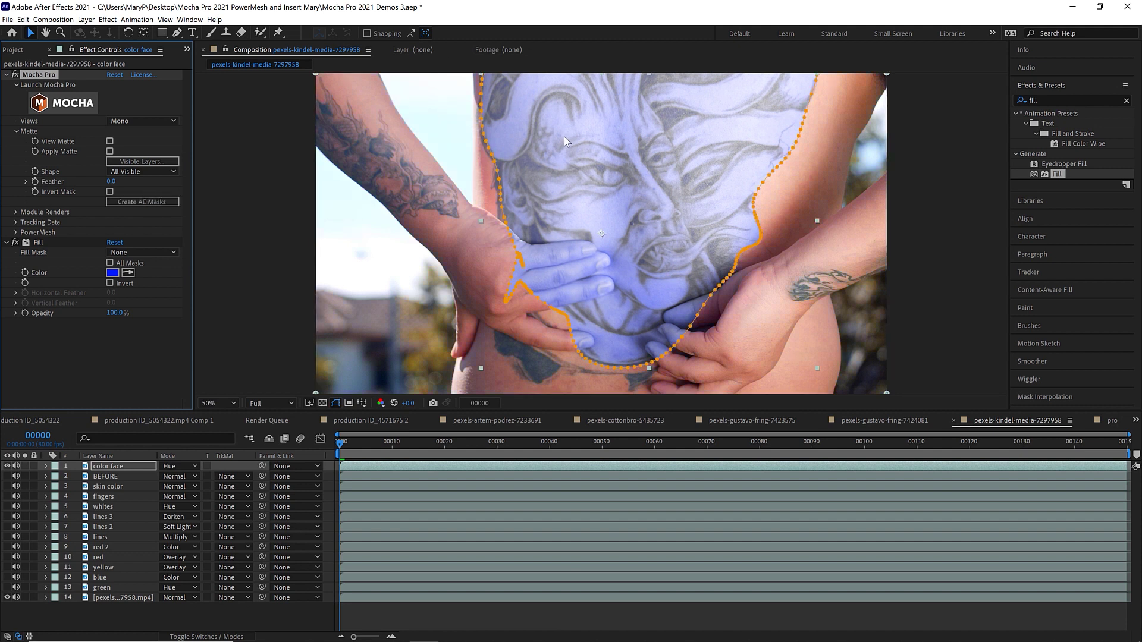
Feather the face mask on color face to 50 pixels, trying 25 first.
left_click(107, 467)
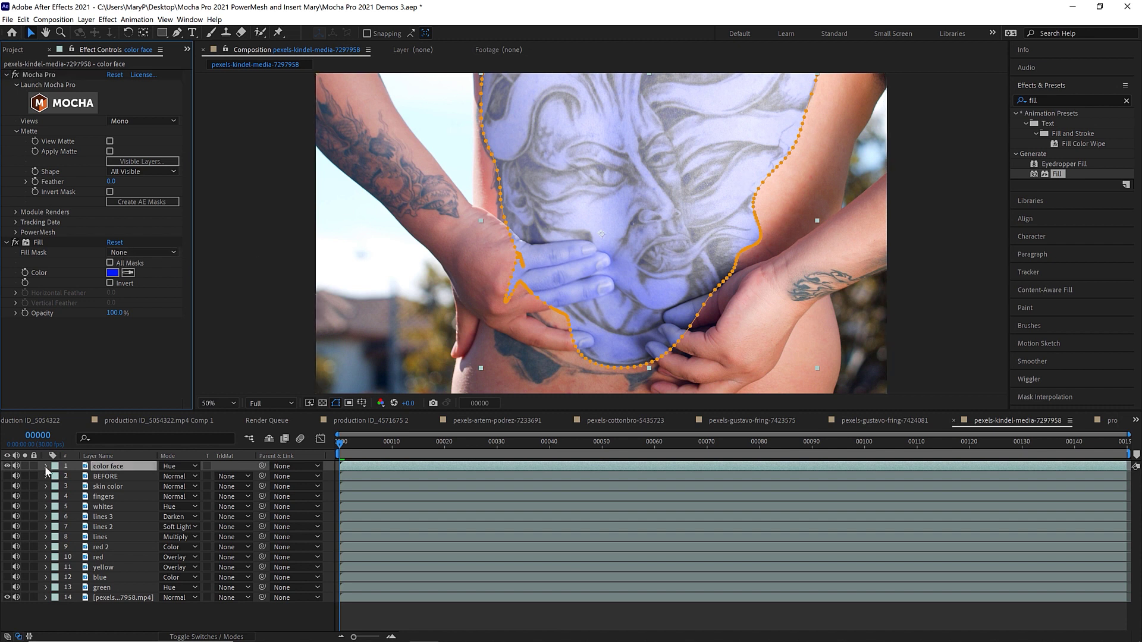
left_click(46, 467)
left_click(56, 477)
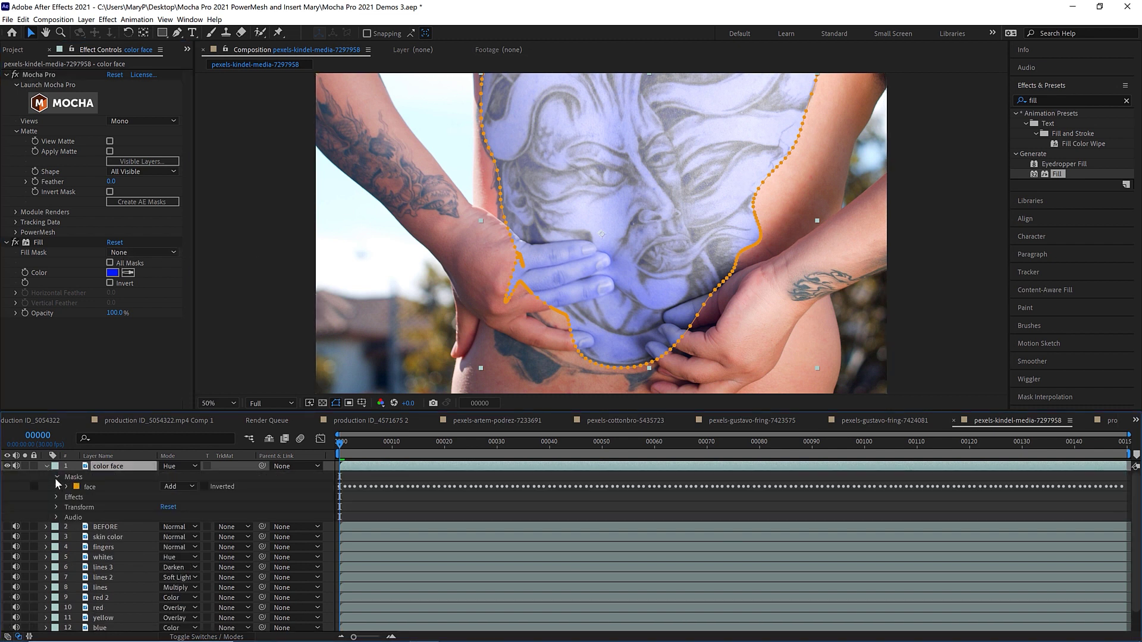
left_click(67, 487)
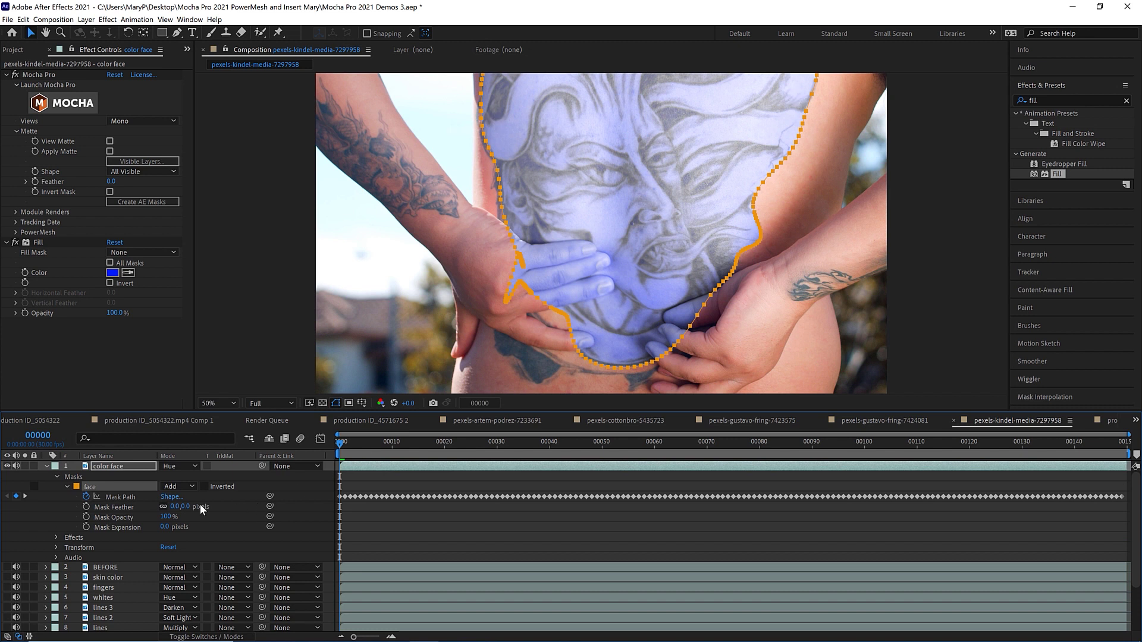
left_click(175, 508)
type("25")
left_click(274, 383)
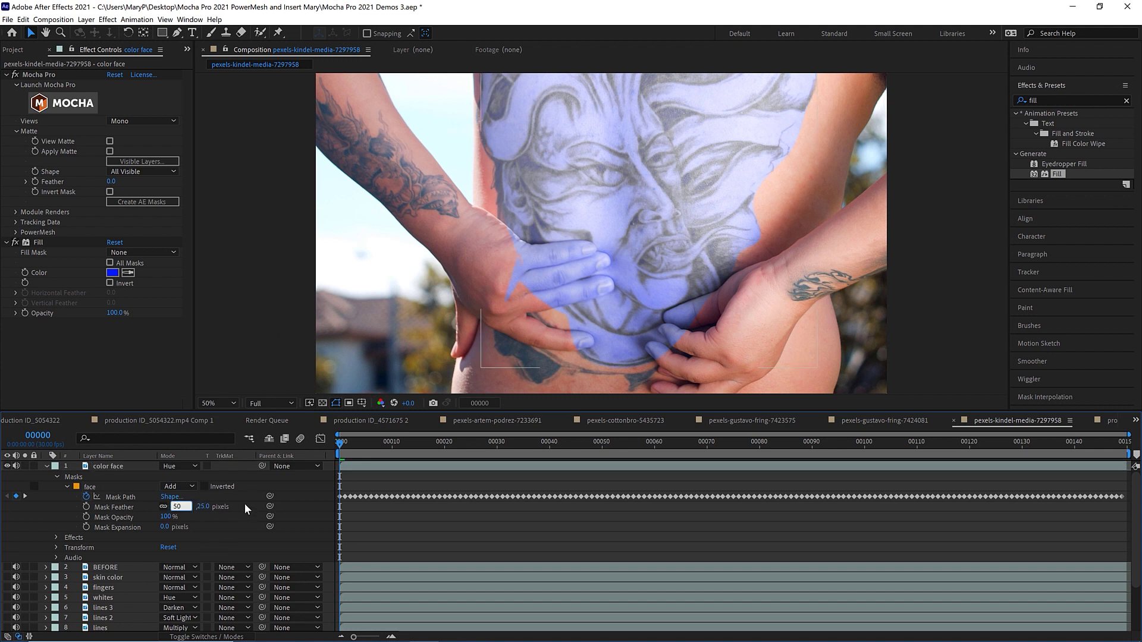
key("Return")
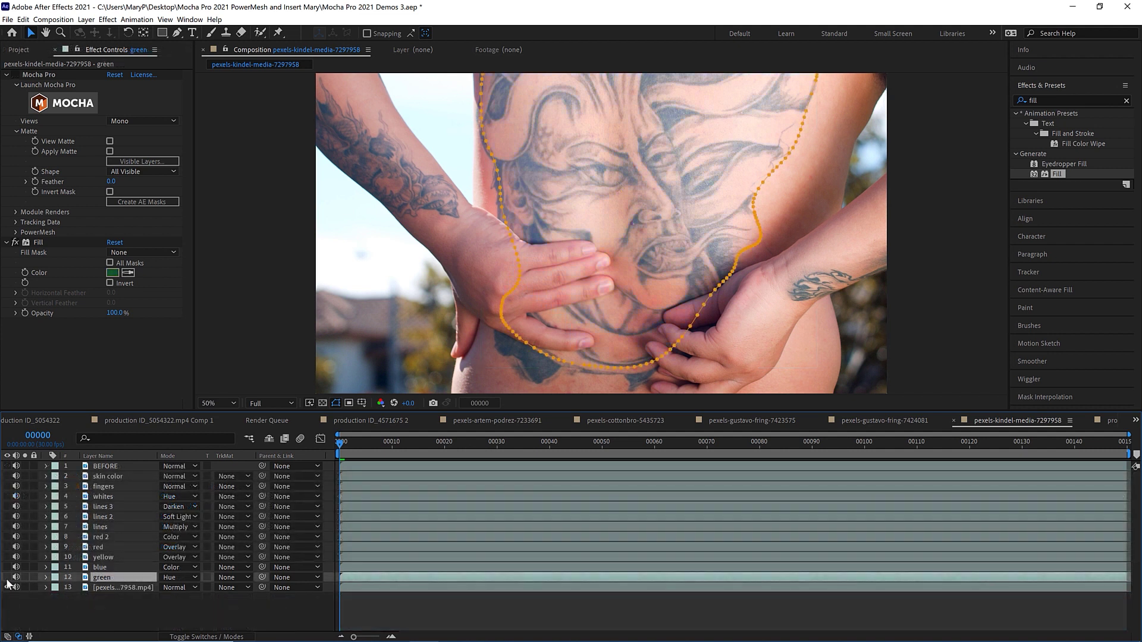
Turn on the green layer and inspect its face mask feather.
left_click(7, 577)
left_click(46, 577)
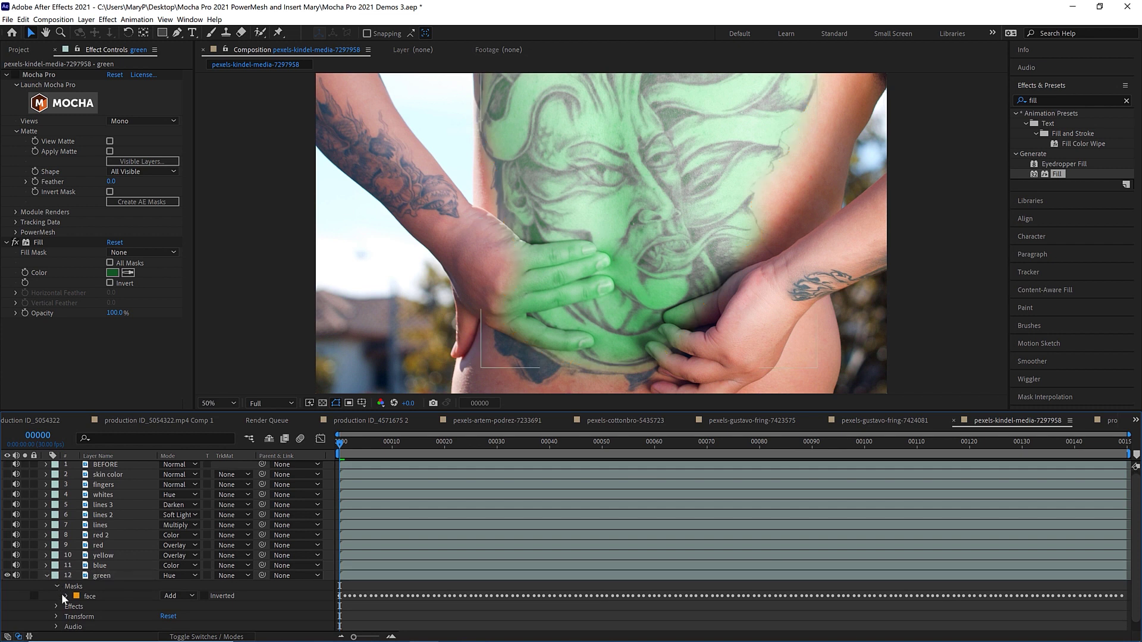
left_click(63, 596)
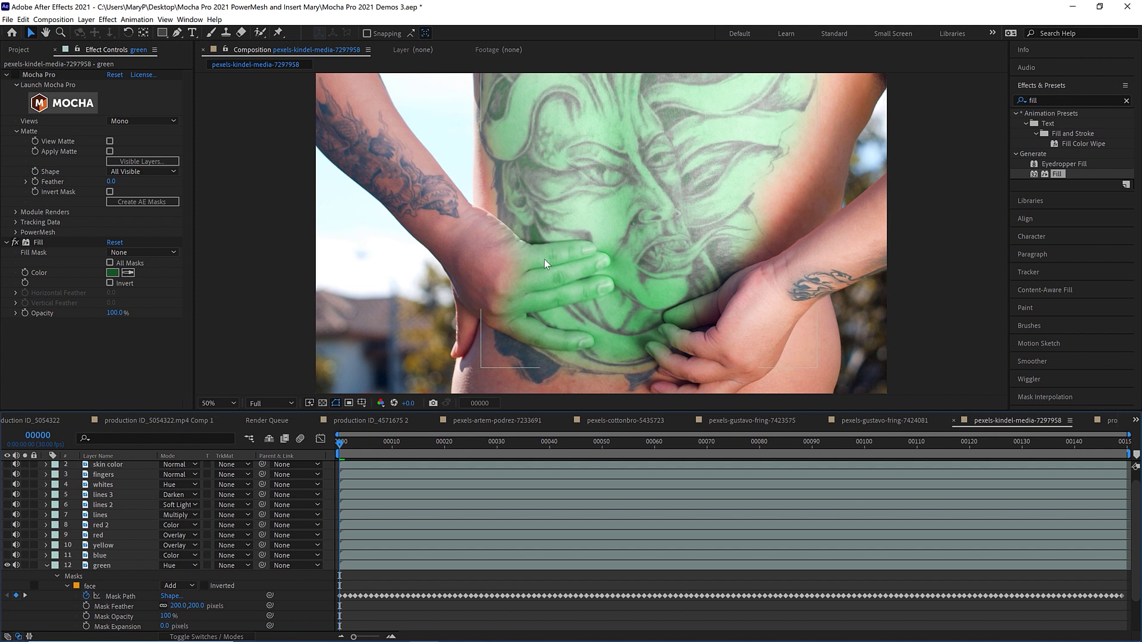
Switch on the blue and yellow layers to tint their masked regions.
left_click(117, 555)
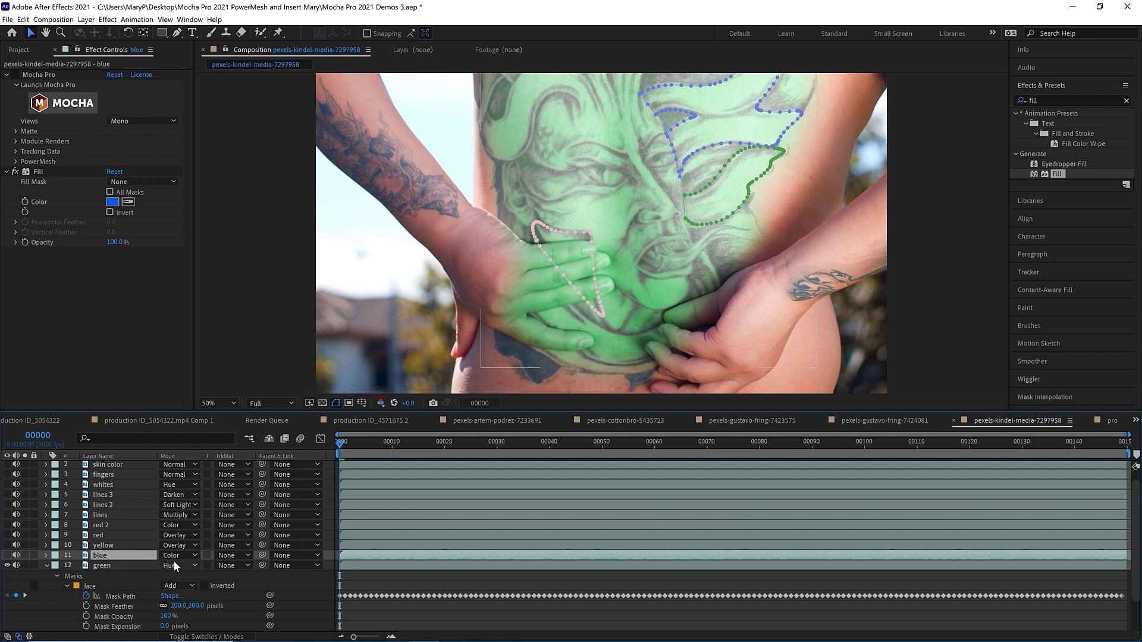
left_click(7, 555)
left_click(104, 546)
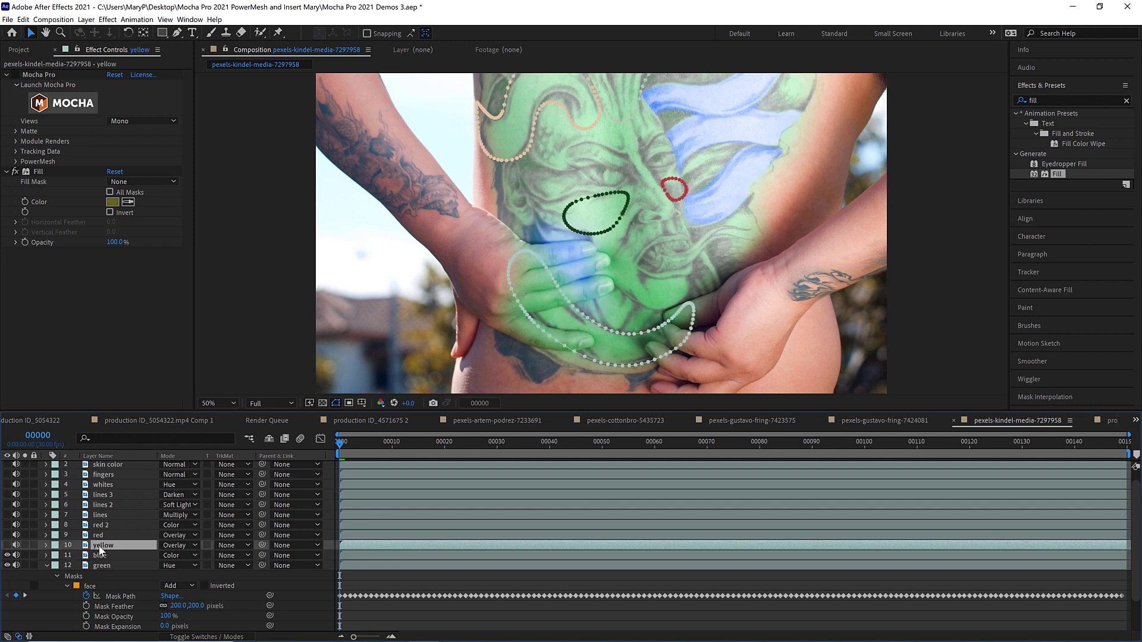
left_click(8, 545)
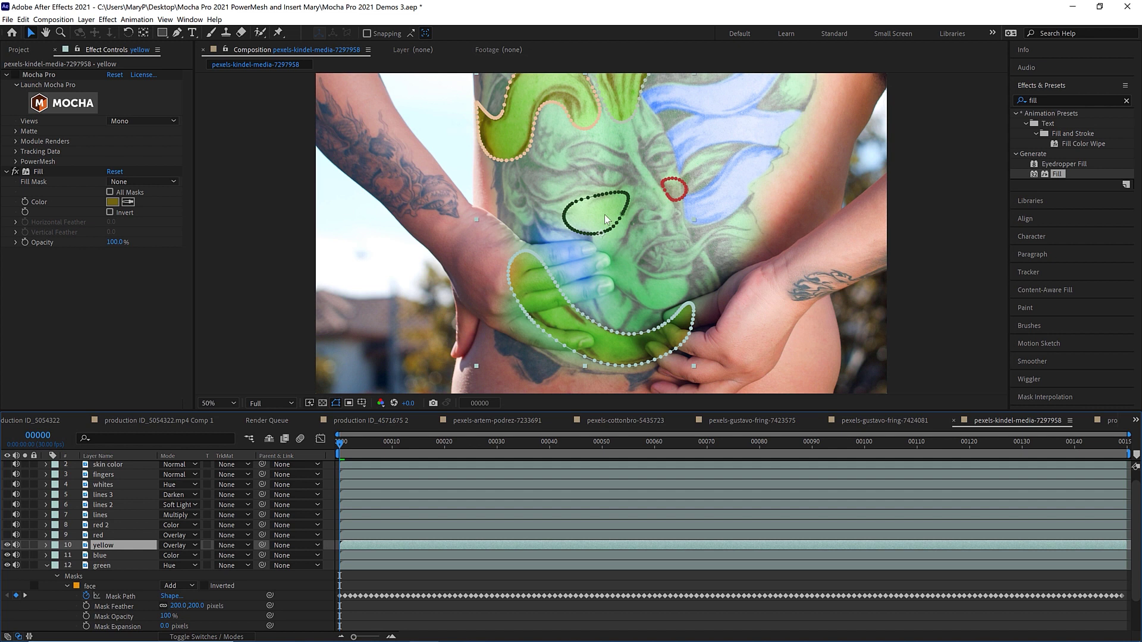
Turn on the red and red 2 layers to tint the mouth and eyes red.
left_click(113, 535)
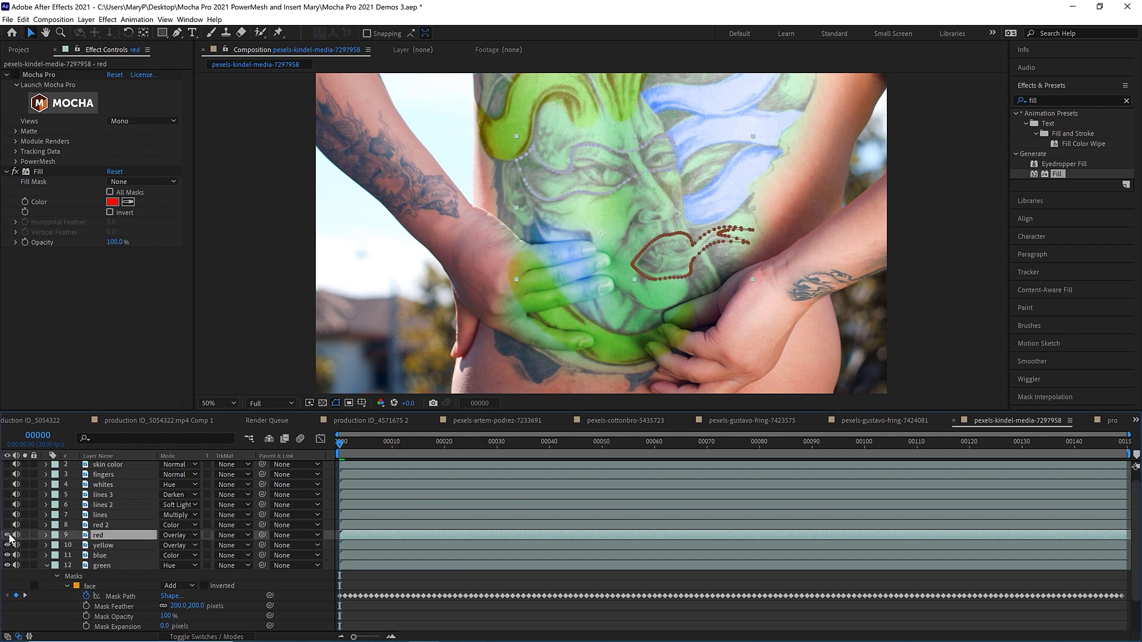
left_click(8, 535)
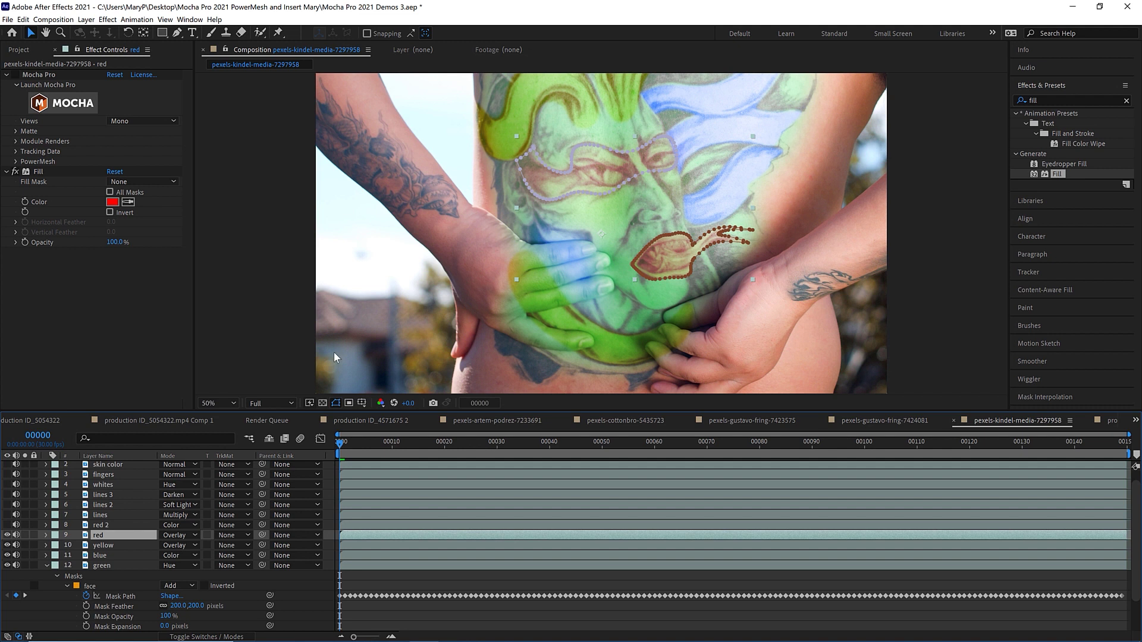
left_click(115, 526)
left_click(8, 526)
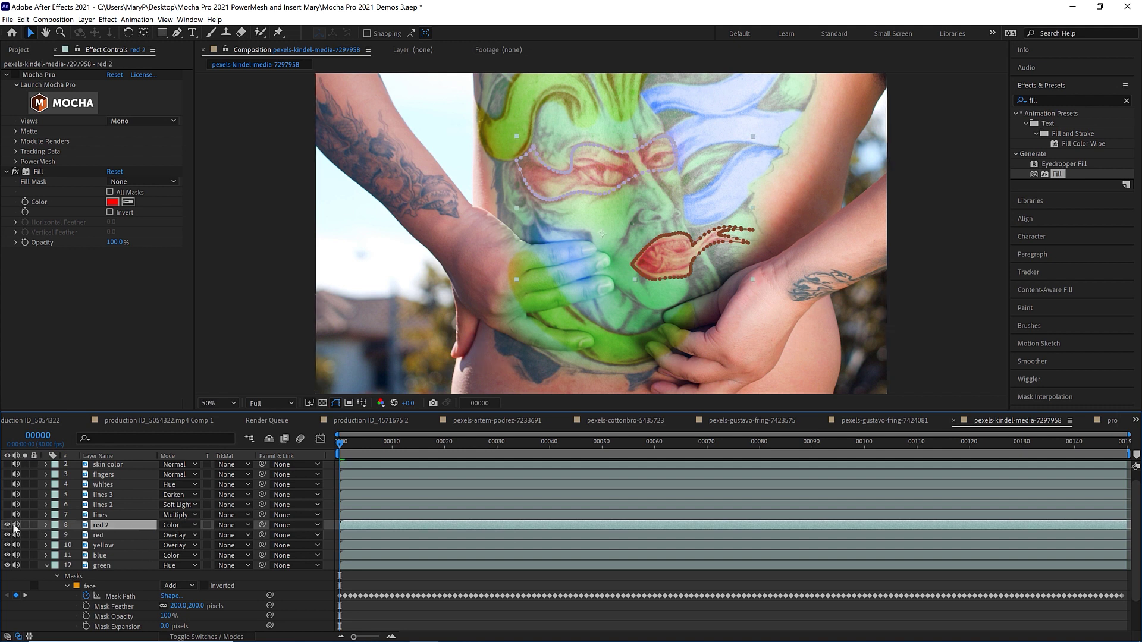
Inspect red 2's masks and Transform properties, then collapse the layer.
left_click(46, 524)
scroll(172, 624, "down", 1)
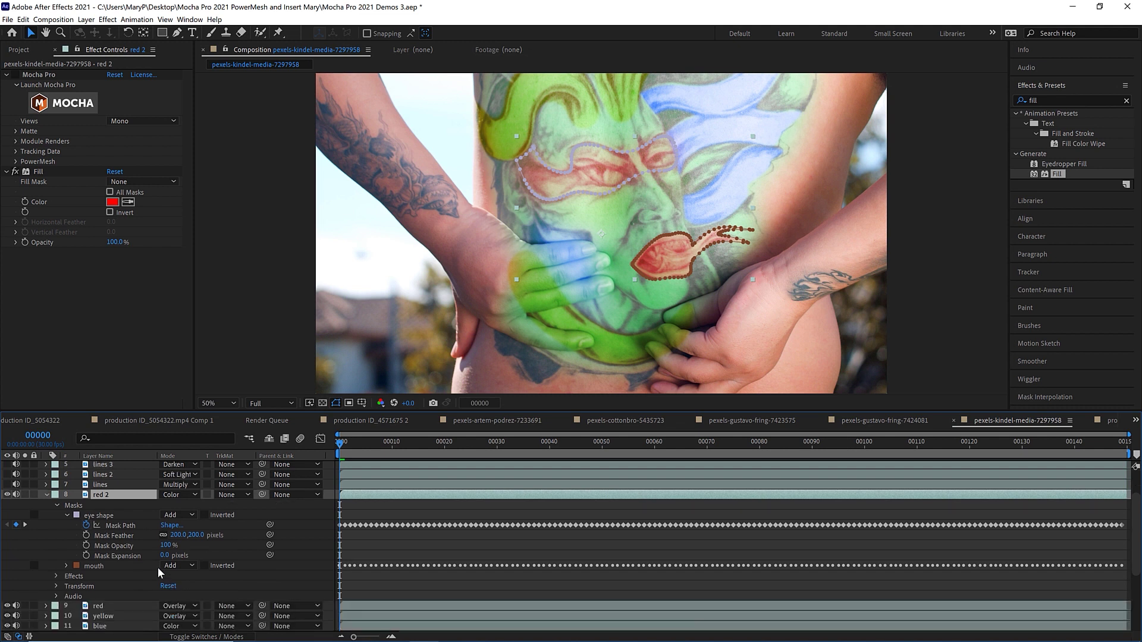
left_click(56, 585)
scroll(119, 590, "down", 2)
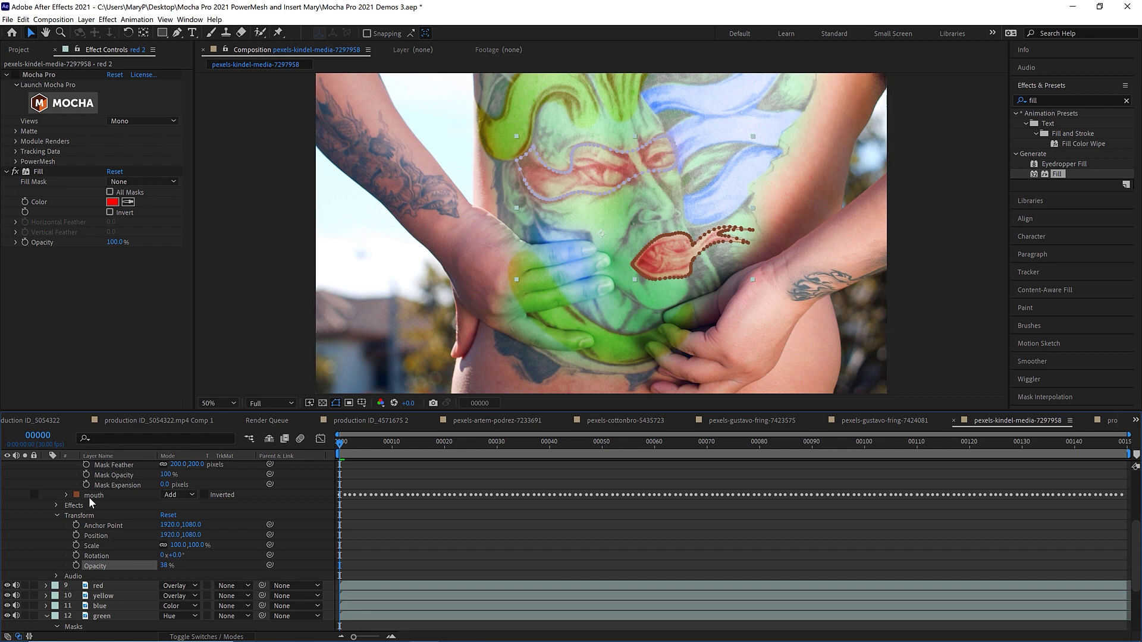
scroll(89, 505, "up", 2)
left_click(47, 485)
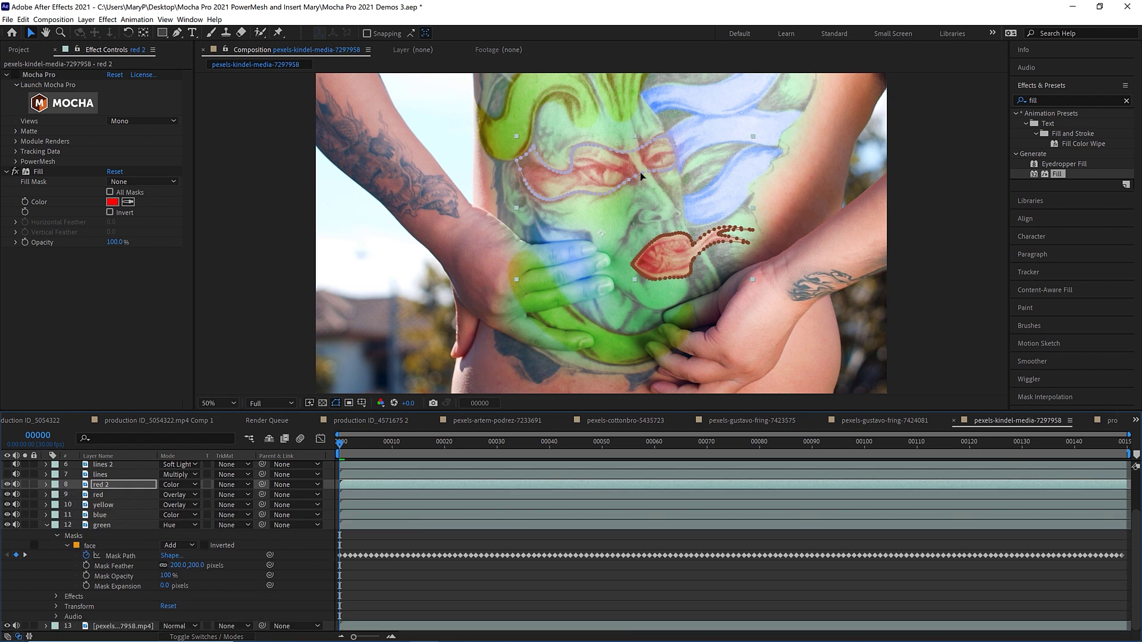
scroll(89, 509, "up", 1)
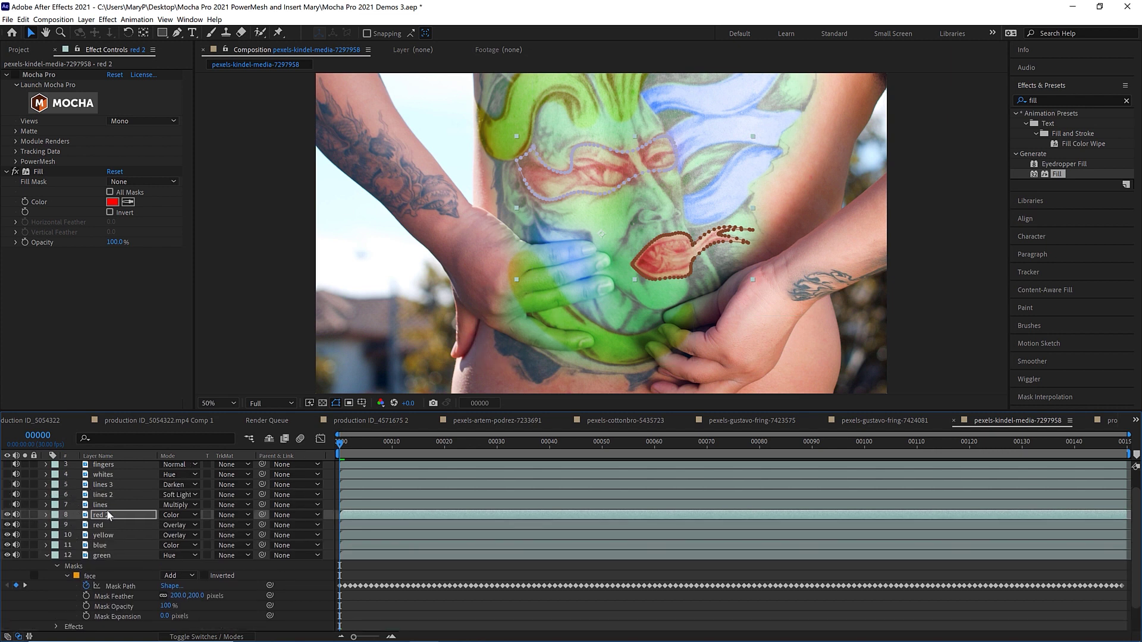
left_click(109, 507)
Turn on the lines layer and keep it in Multiply blend mode.
left_click(7, 505)
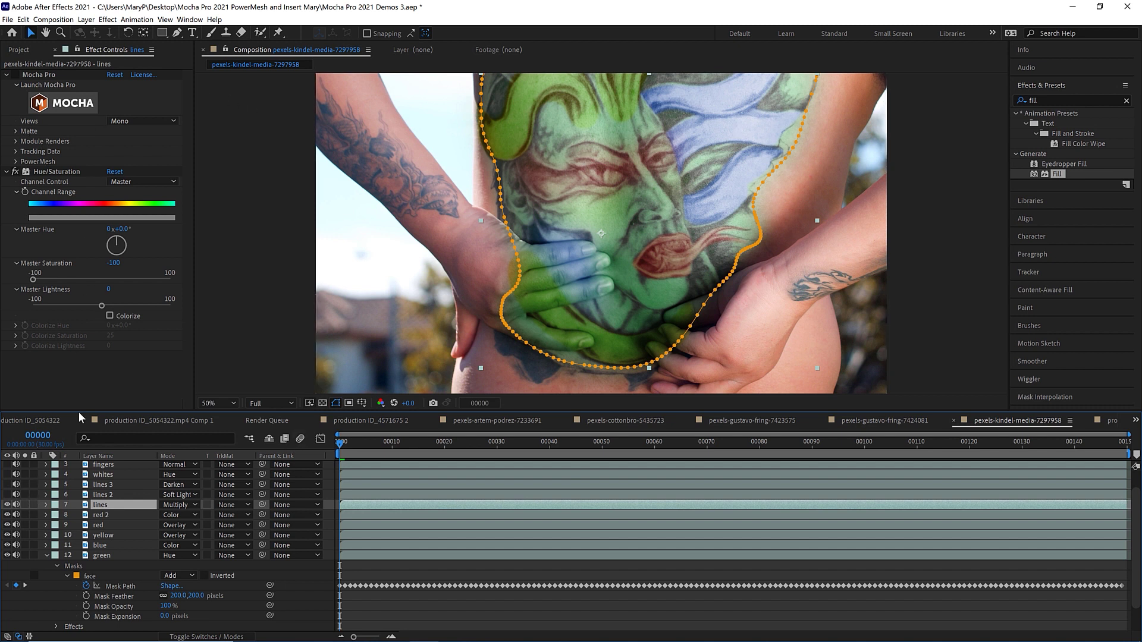
left_click(178, 505)
left_click(191, 64)
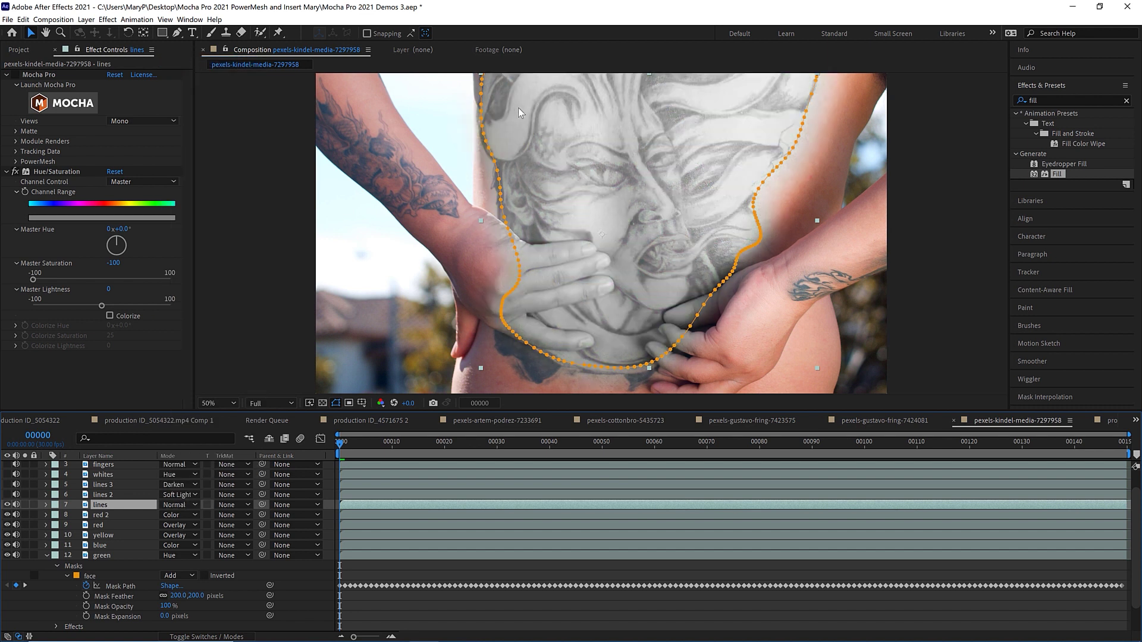
left_click(77, 171)
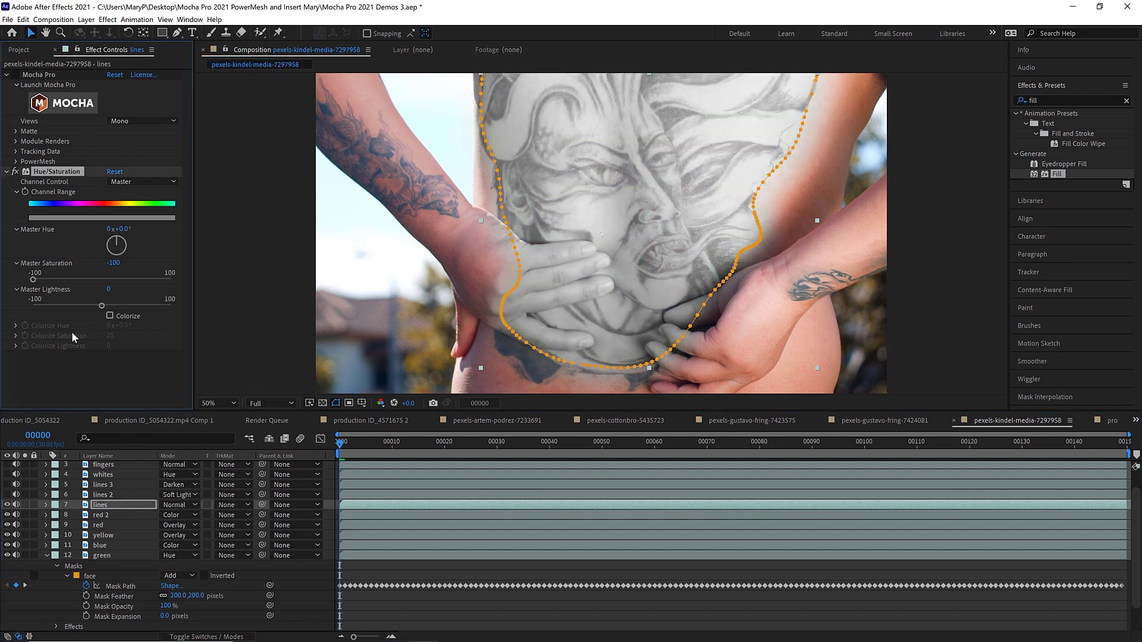
left_click(180, 502)
left_click(191, 110)
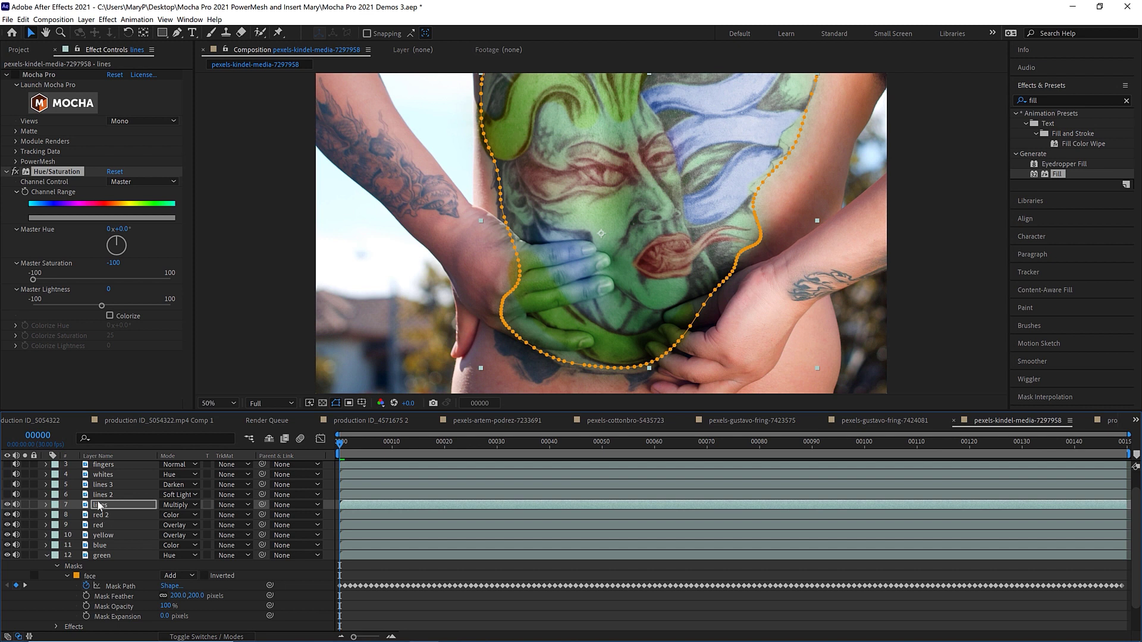
Turn on lines 2 and set lines 3 to Darken blending.
left_click(101, 496)
left_click(7, 495)
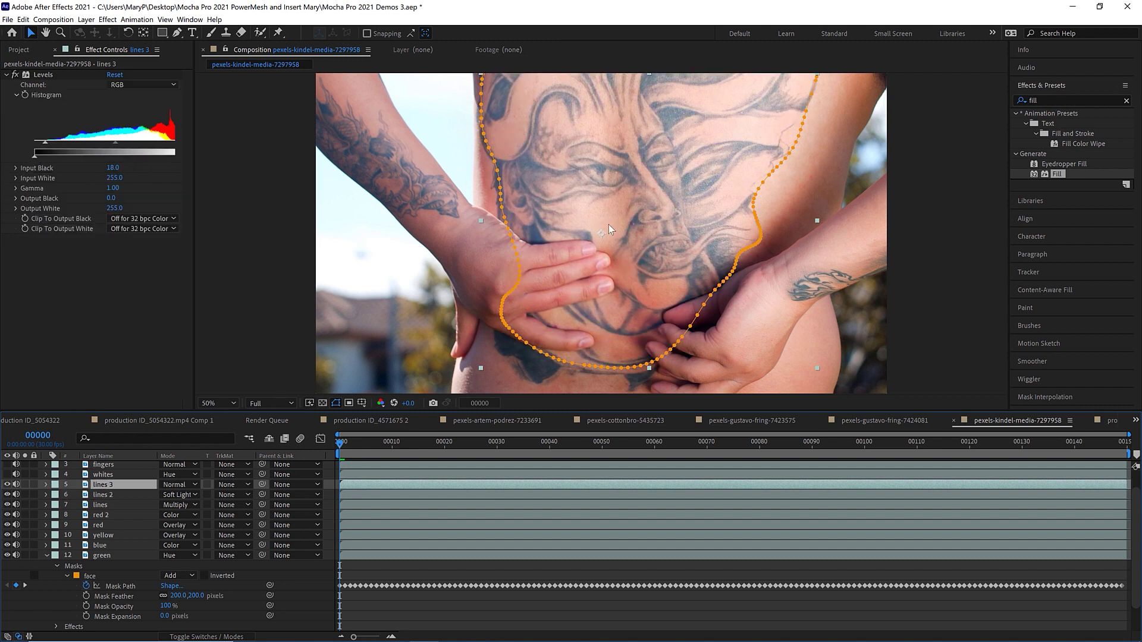
left_click(178, 484)
left_click(178, 99)
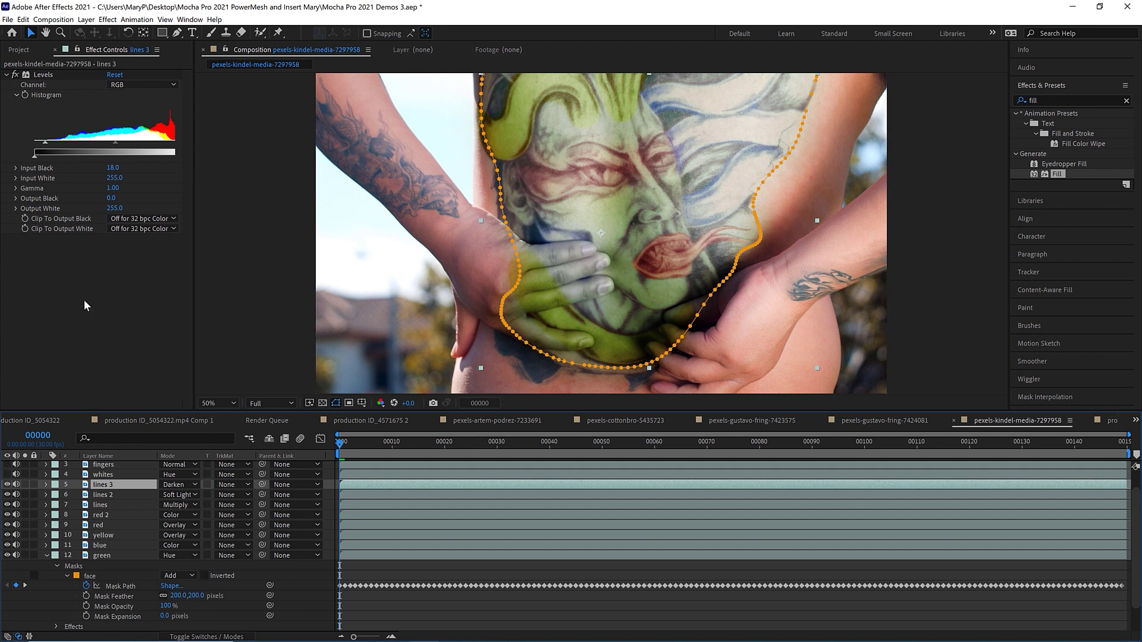
Turn on the whites layer to brighten the eyes and deselect to view the result.
scroll(92, 485, "up", 2)
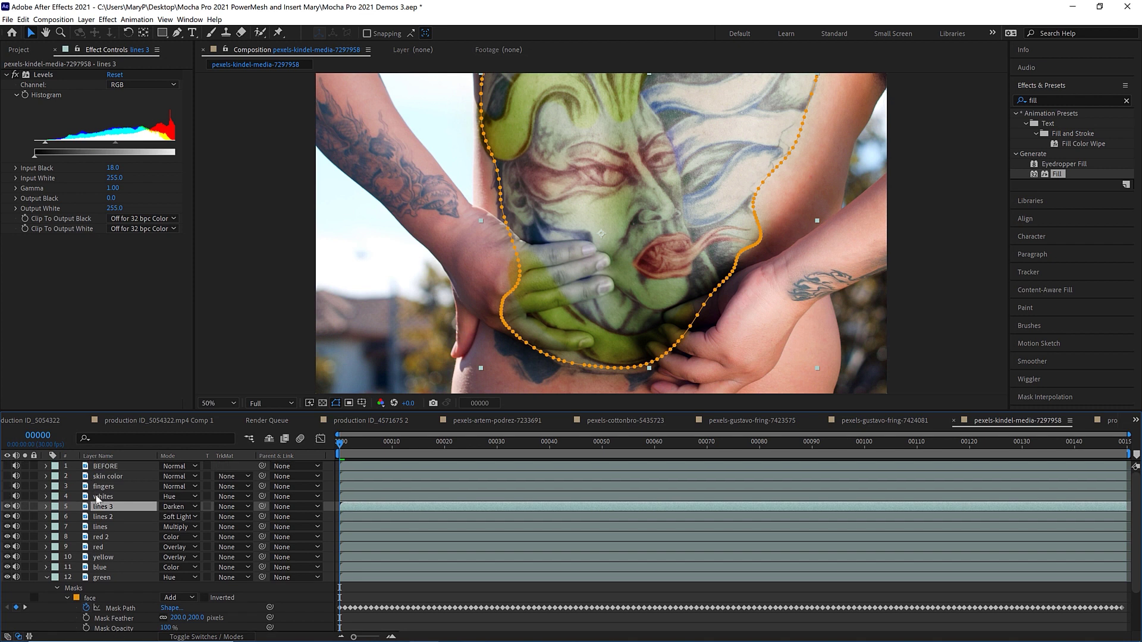
left_click(99, 499)
left_click(7, 496)
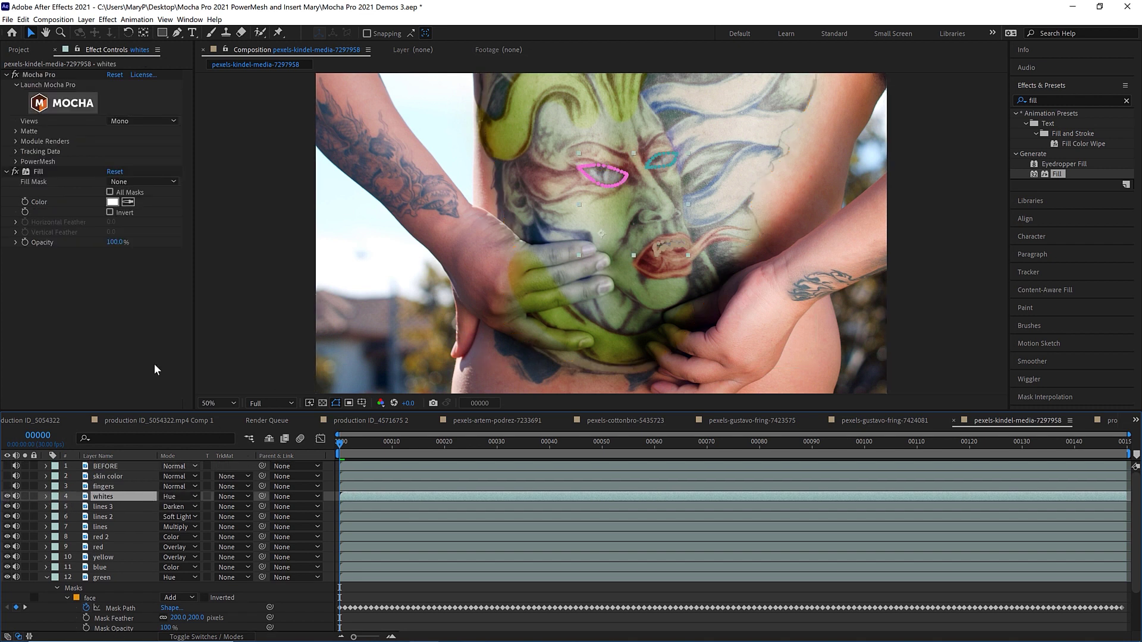
left_click(49, 171)
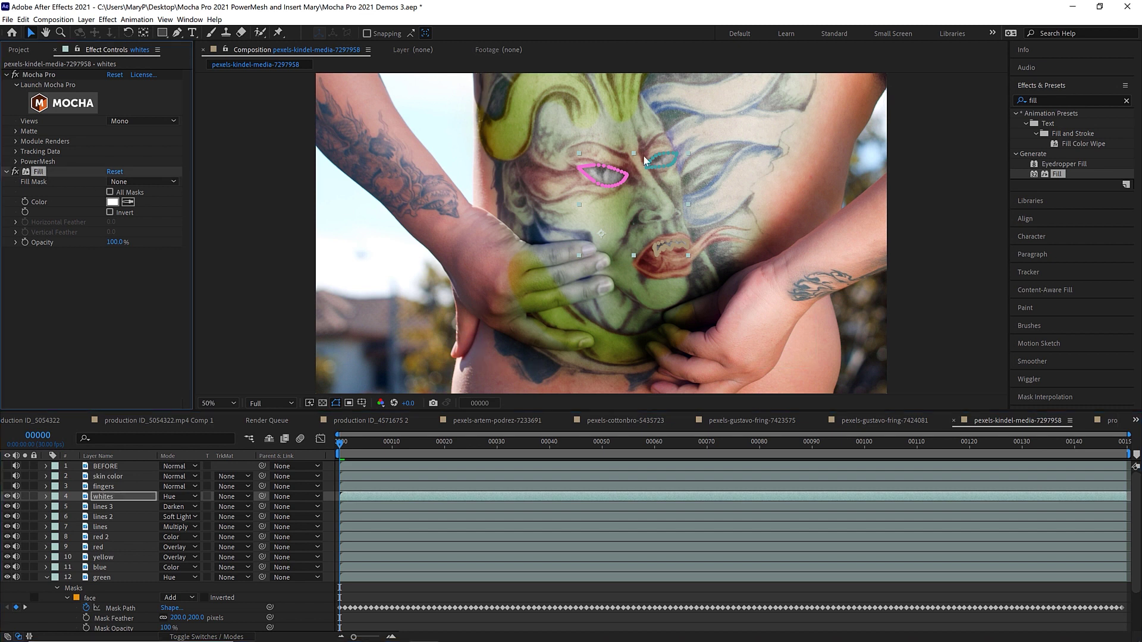
left_click(915, 216)
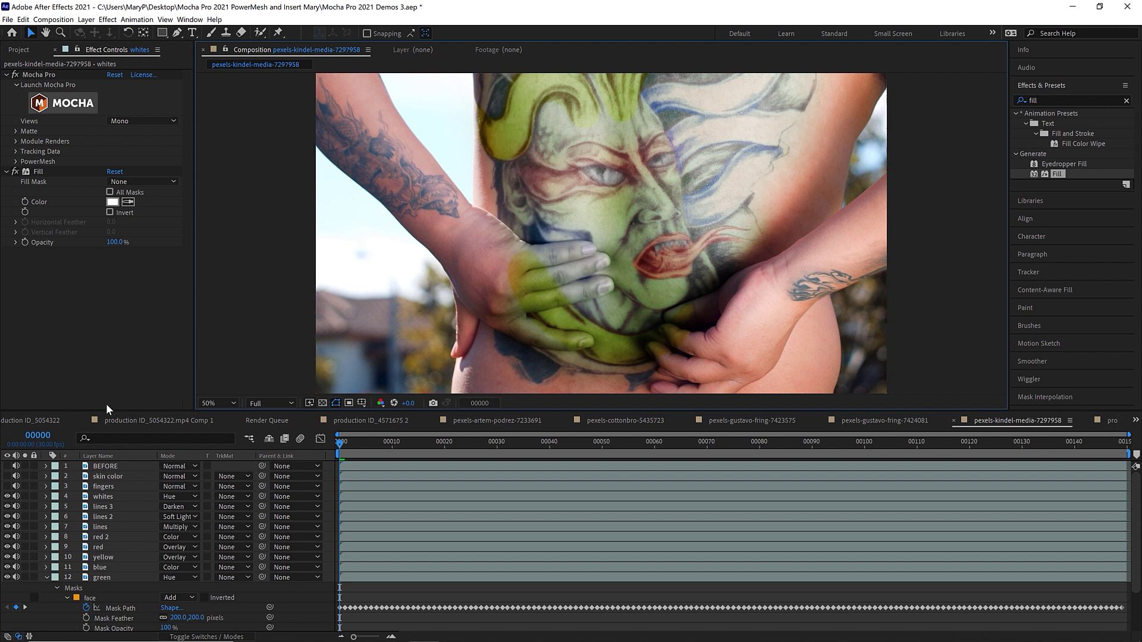
Turn on the fingers layer and reveal its nine masks.
left_click(119, 487)
left_click(7, 486)
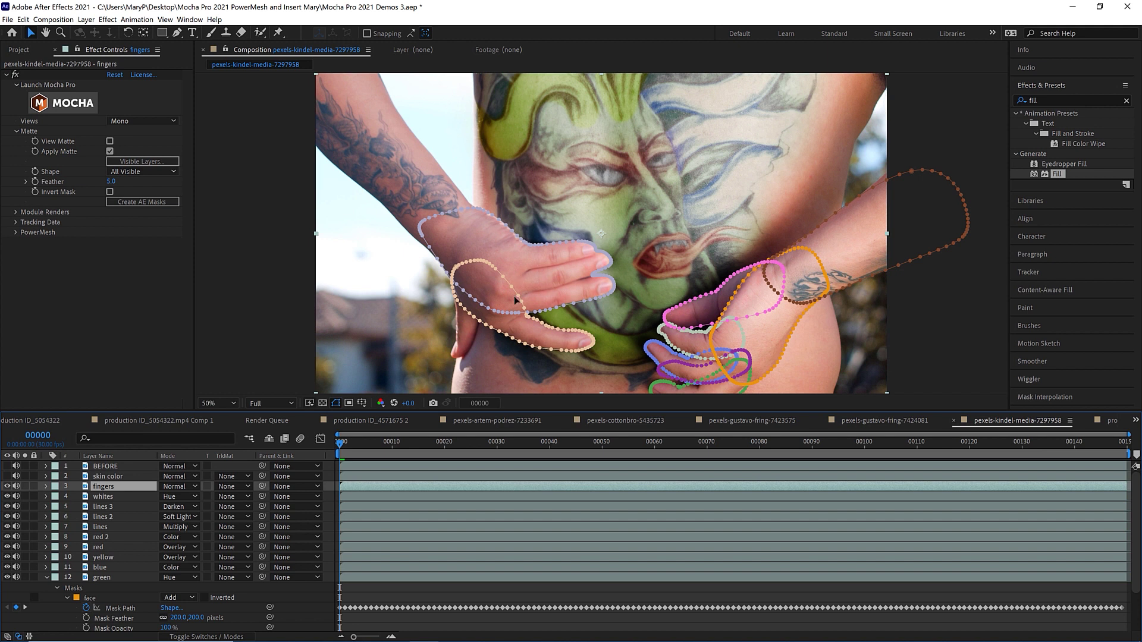
left_click(930, 319)
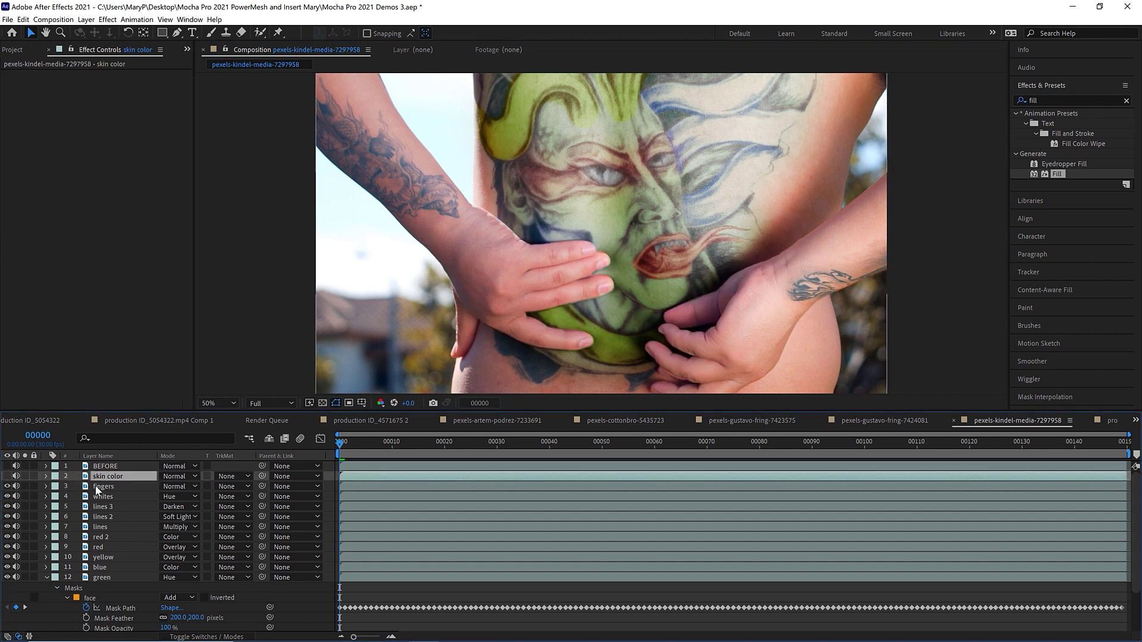
left_click(44, 486)
left_click(45, 485)
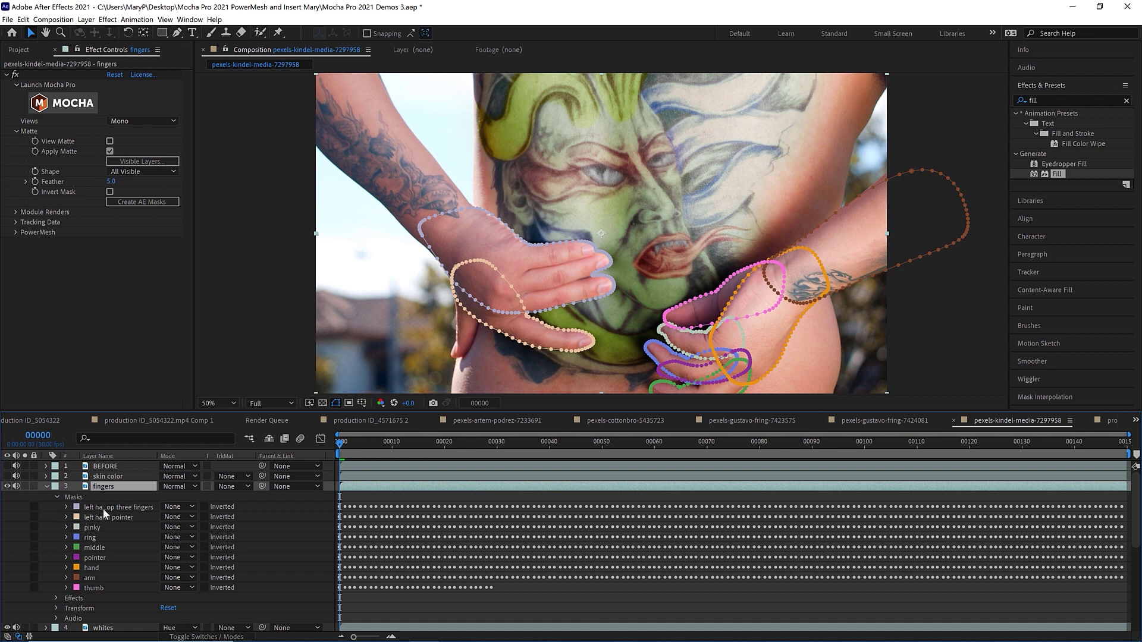
Compare the fingers matte off and on, then open its masks in Mocha Pro.
left_click(109, 151)
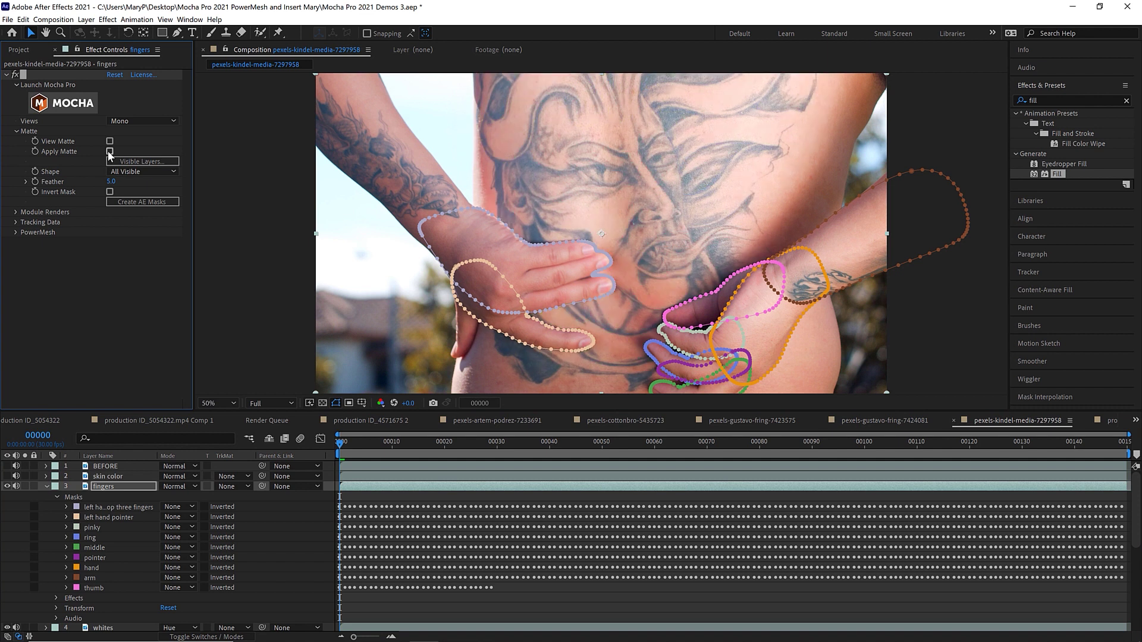
left_click(109, 151)
left_click(110, 151)
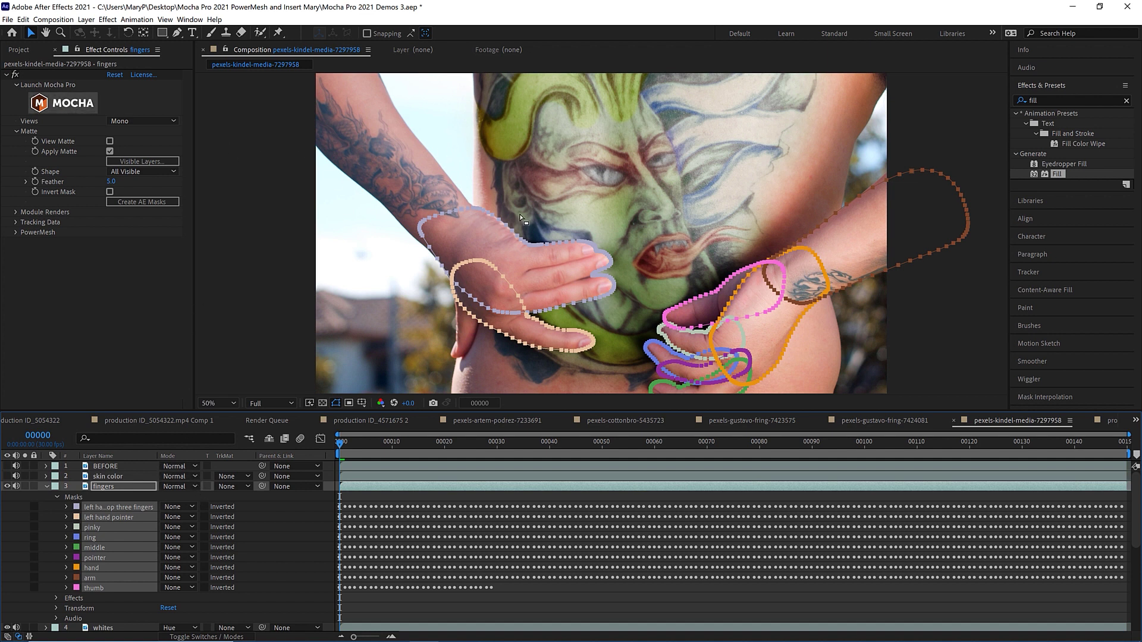
left_click(66, 103)
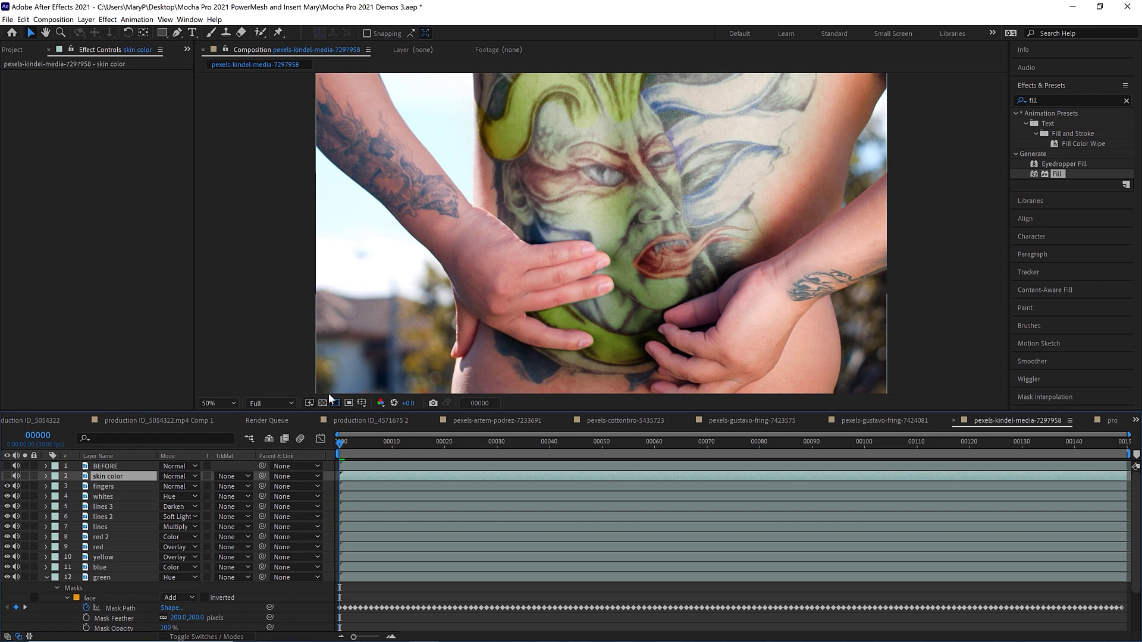
Reveal skin color's Transform showing 30% Opacity and toggle its visibility.
left_click(46, 476)
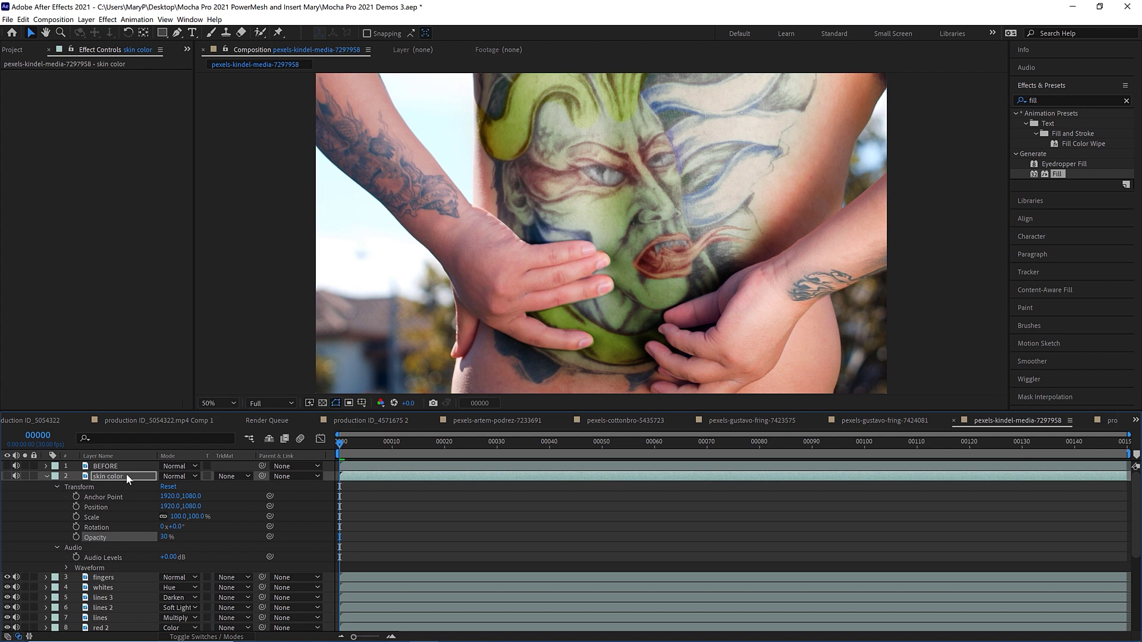
left_click(7, 476)
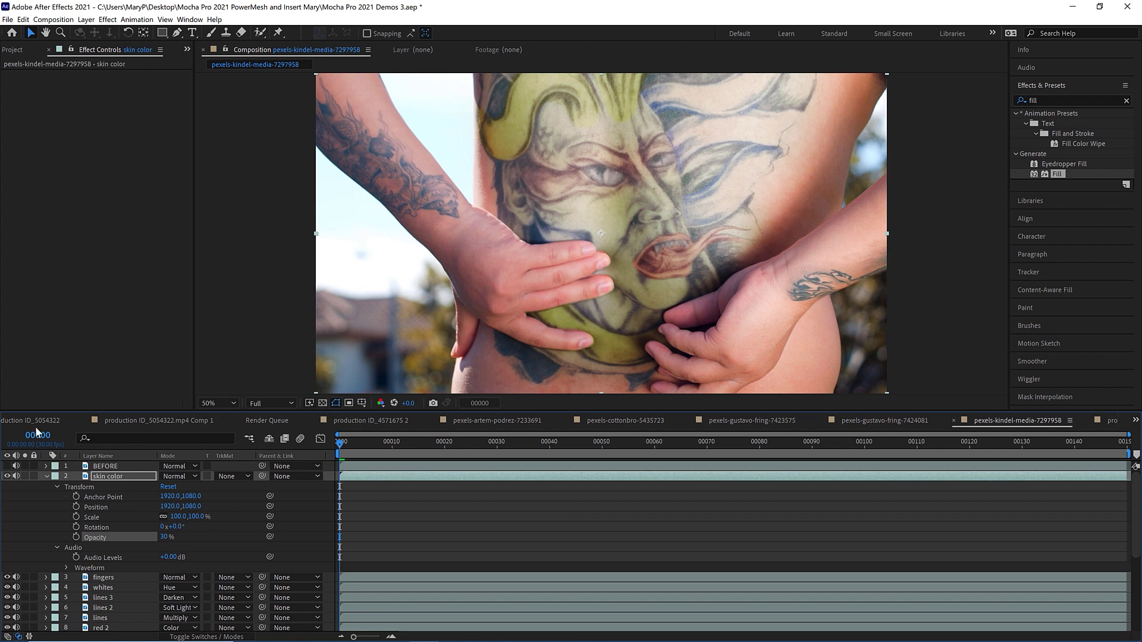
Turn skin color back on, then compare against the BEFORE layer and hide it again.
left_click(7, 477)
left_click(46, 475)
left_click(7, 466)
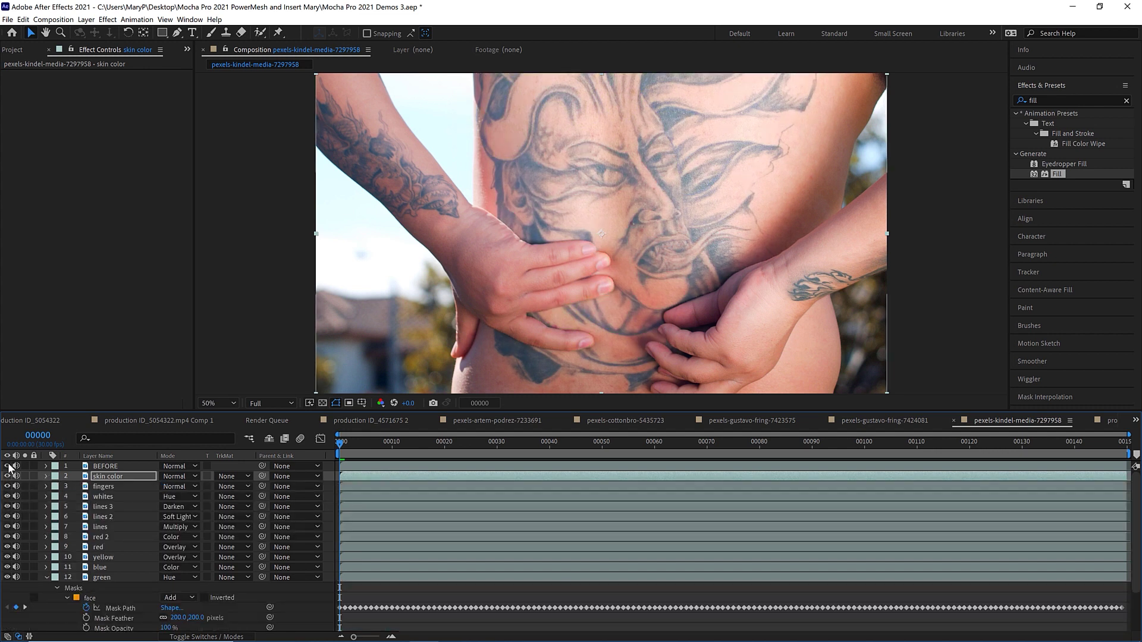
left_click(7, 466)
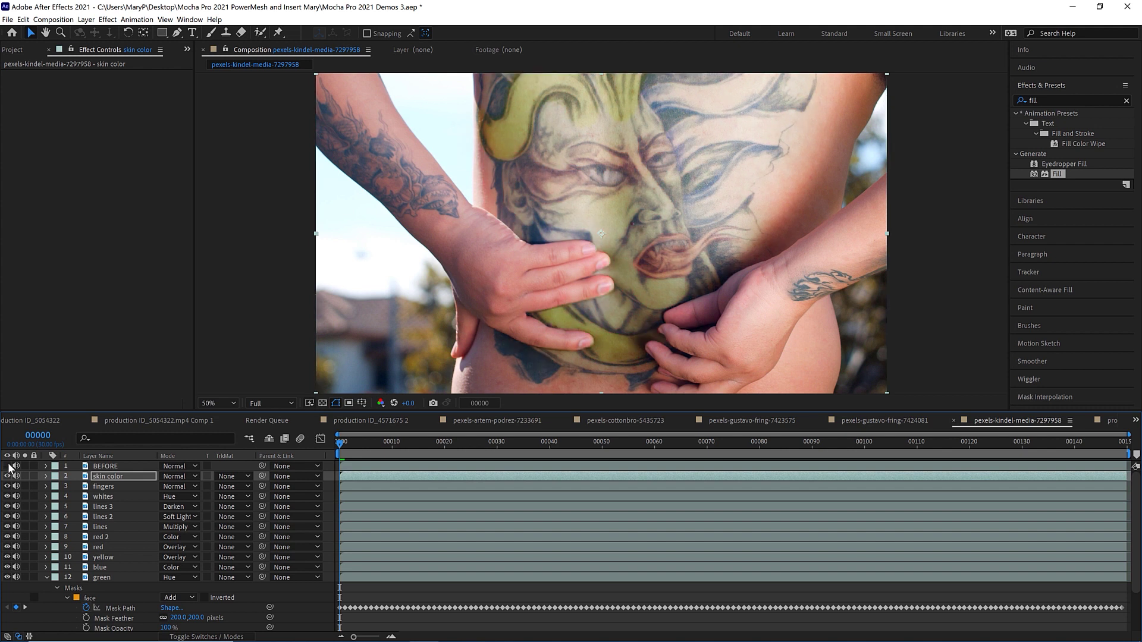